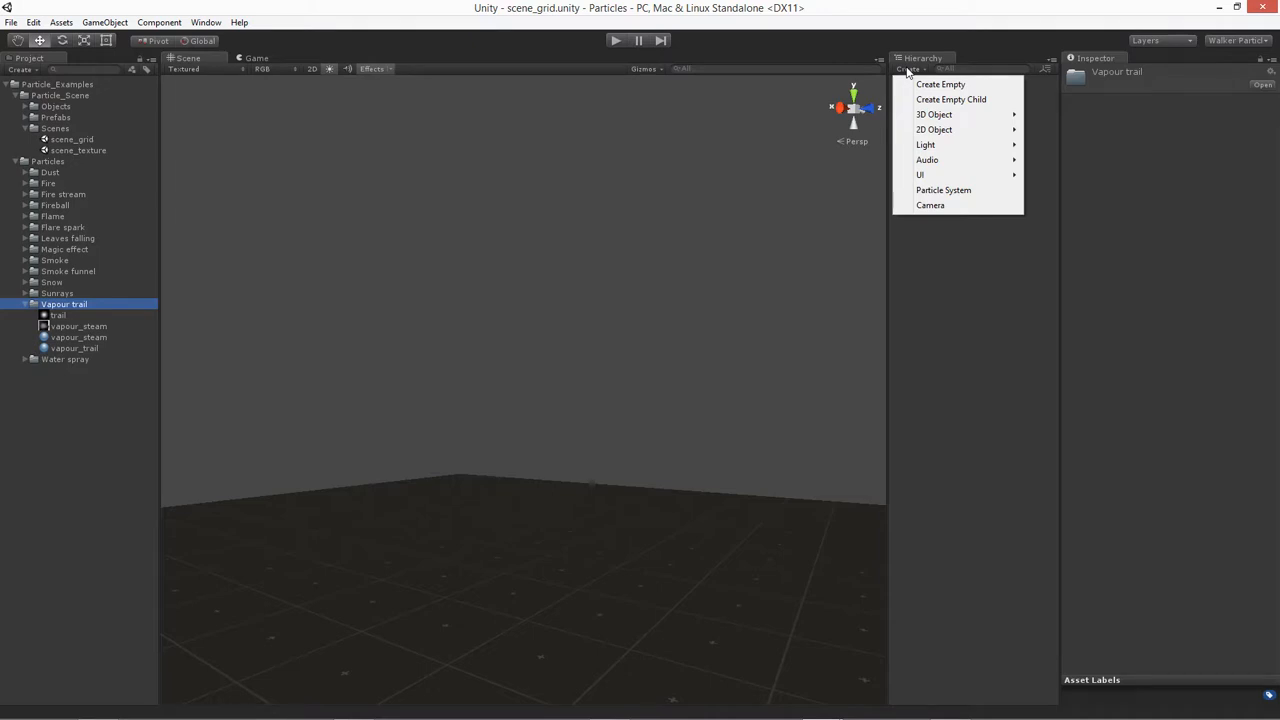
- Create a new particle system in the scene and name it vapour_steam
left_click(944, 190)
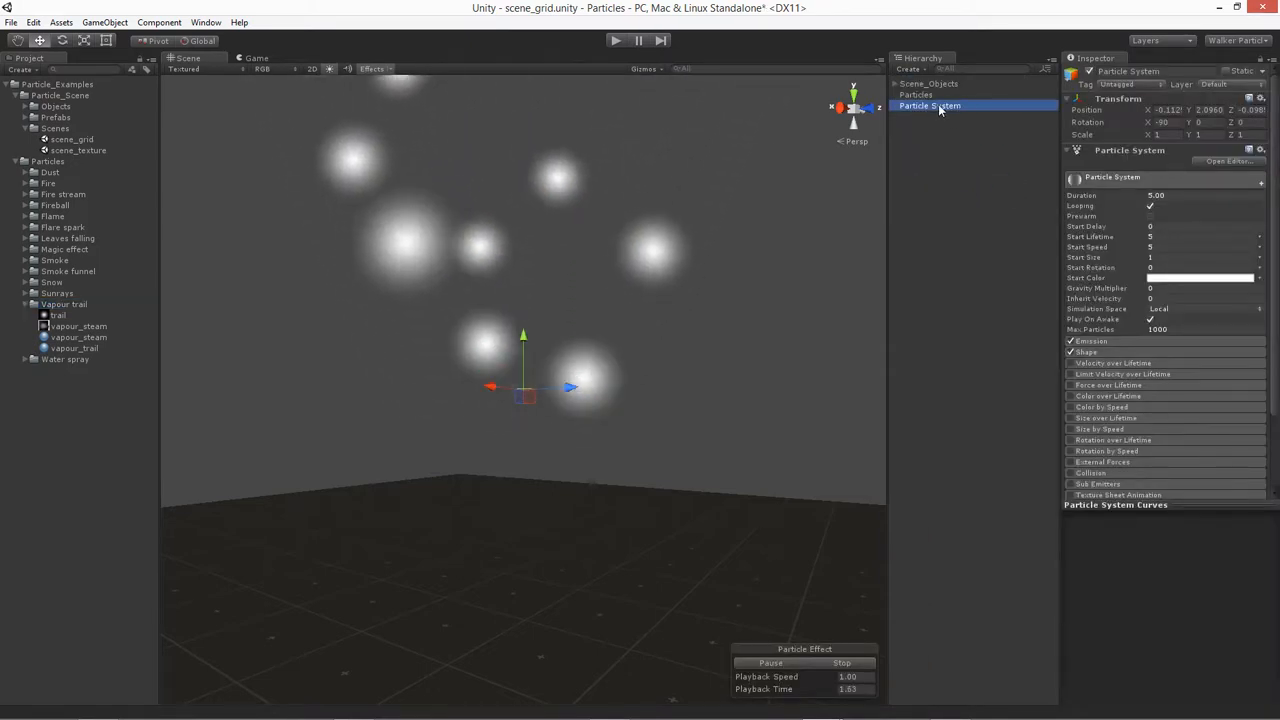
left_click(1178, 70)
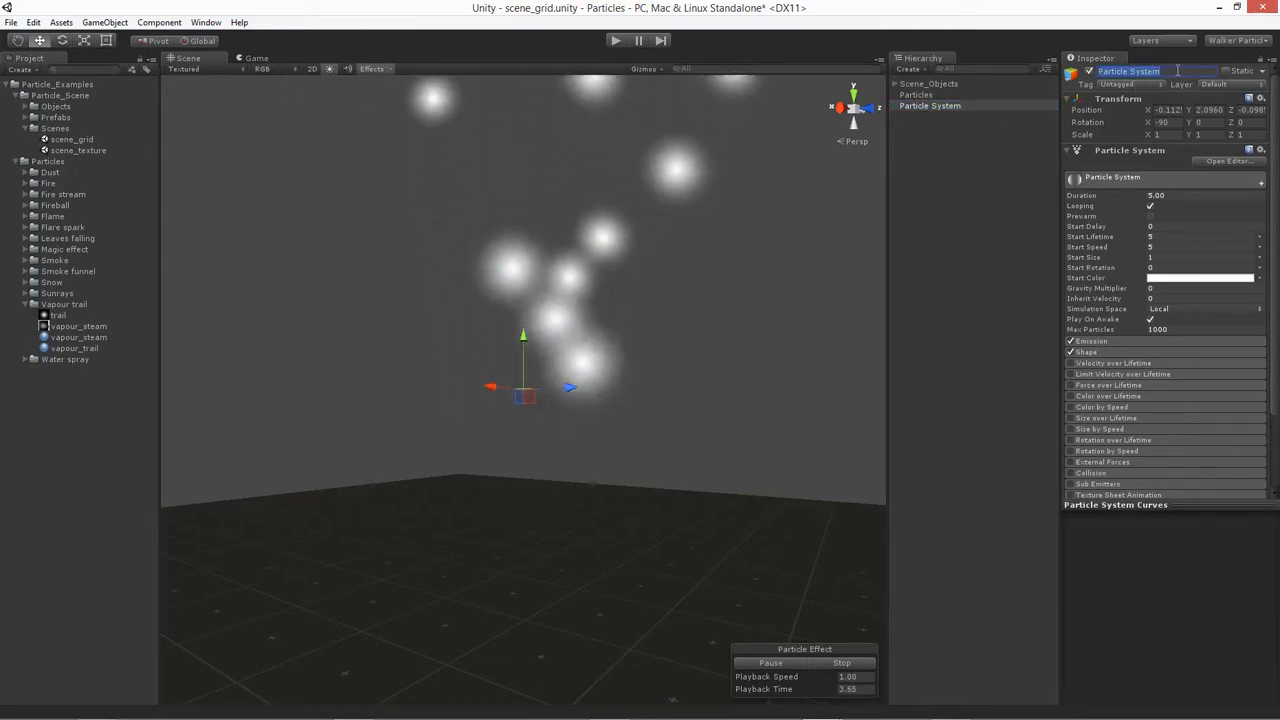
type("vap")
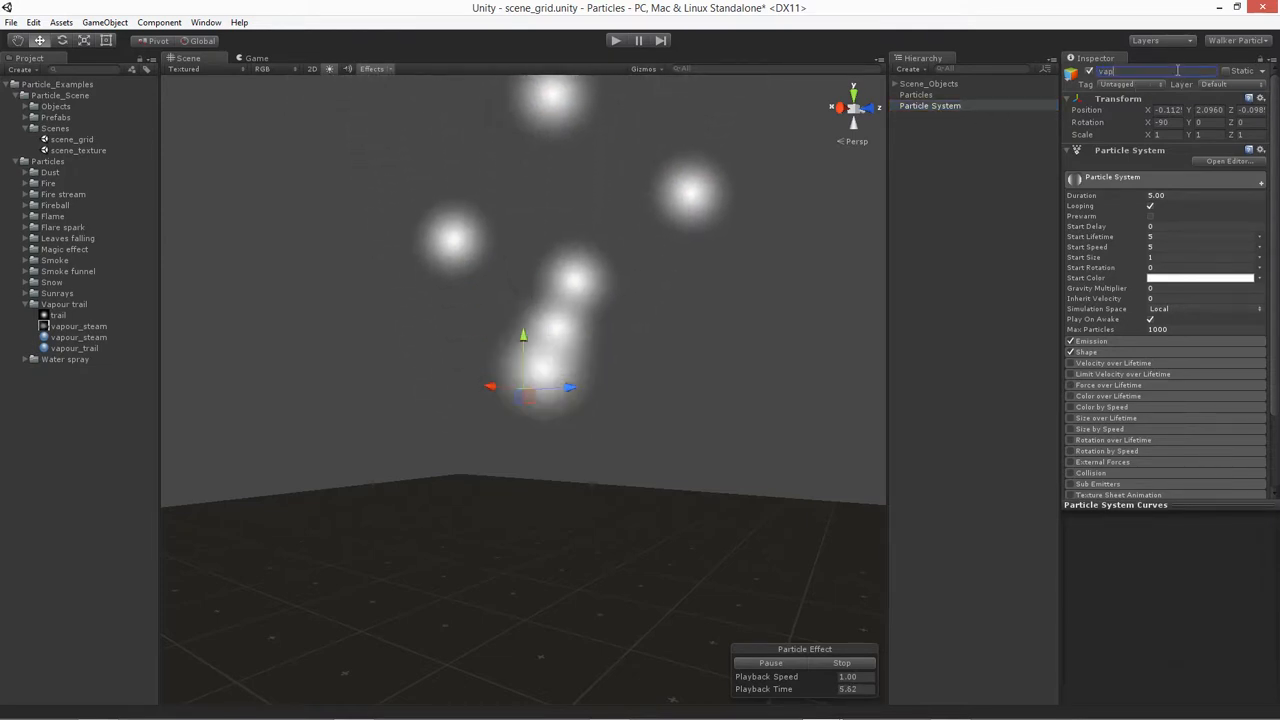
type("our_ste")
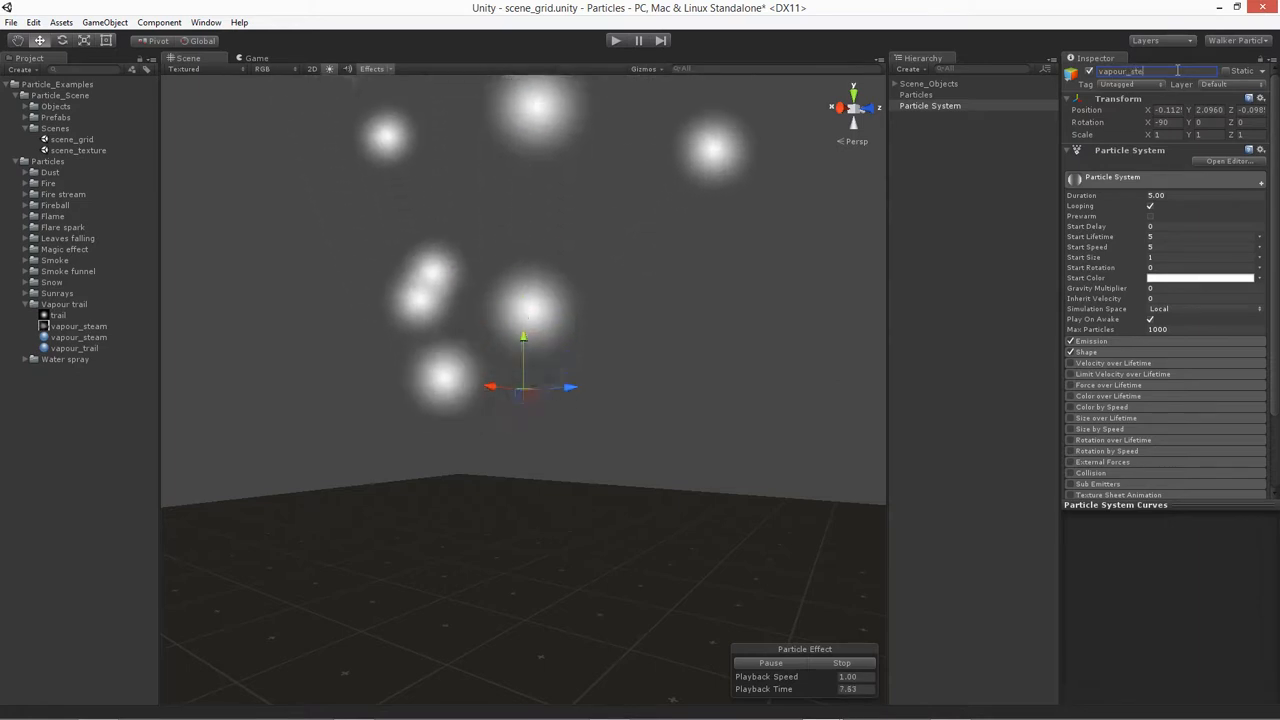
type("am")
key("Return")
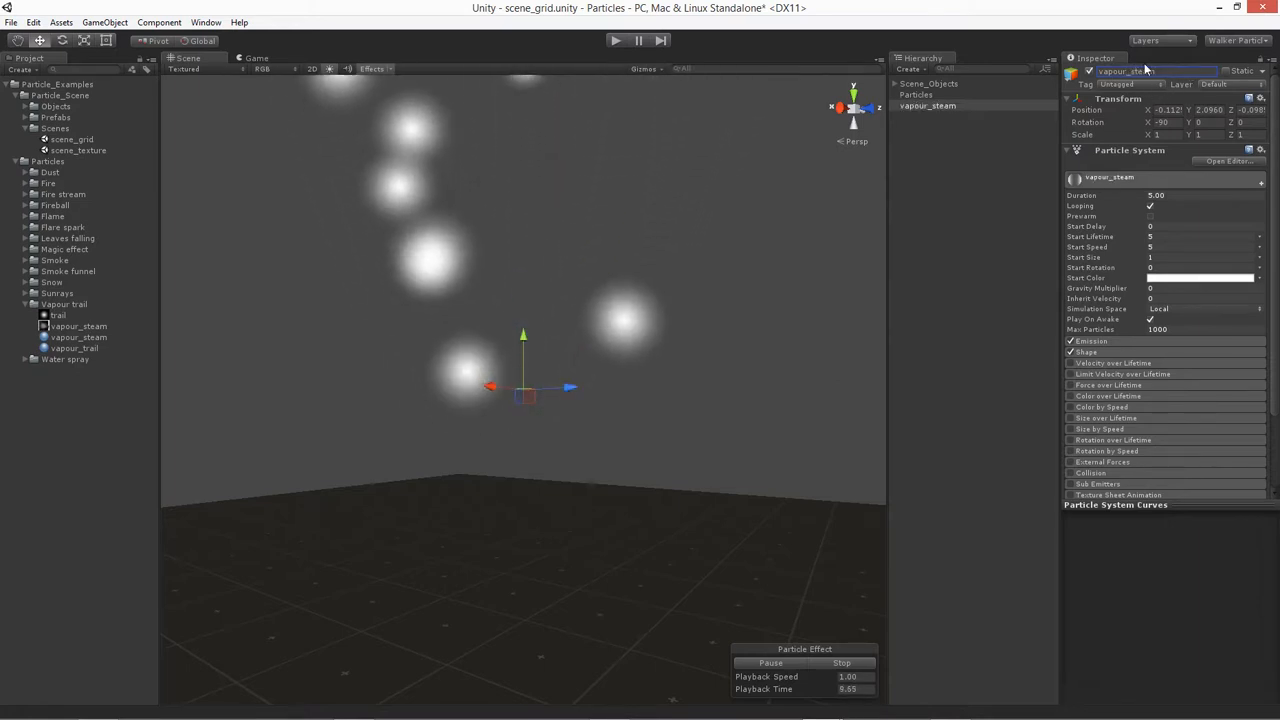
- Move the vapour_steam particle system to the origin at position 0, 0, 0
type("0")
key("Tab")
type("0")
key("Tab")
type("0")
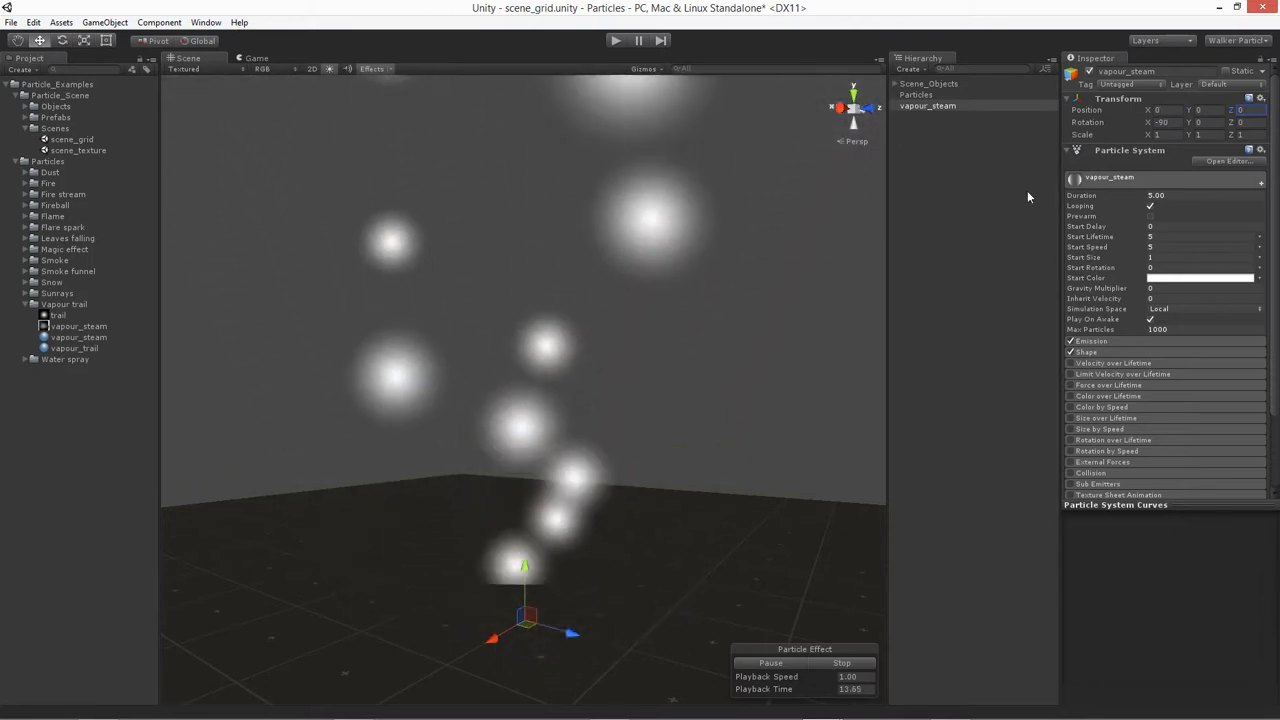
- Assign the vapour_steam material to the particle renderer and set its sort mode to By Distance
left_click_drag(1061, 488, 1008, 488)
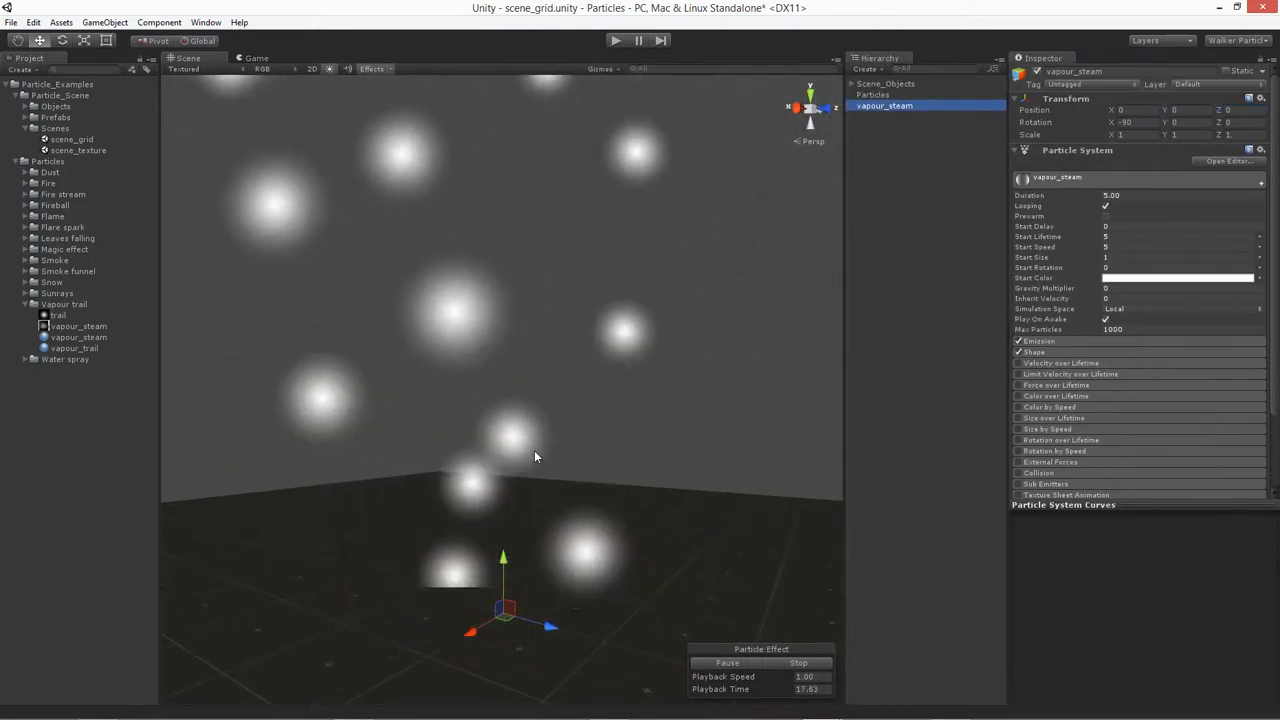
left_click(1084, 505)
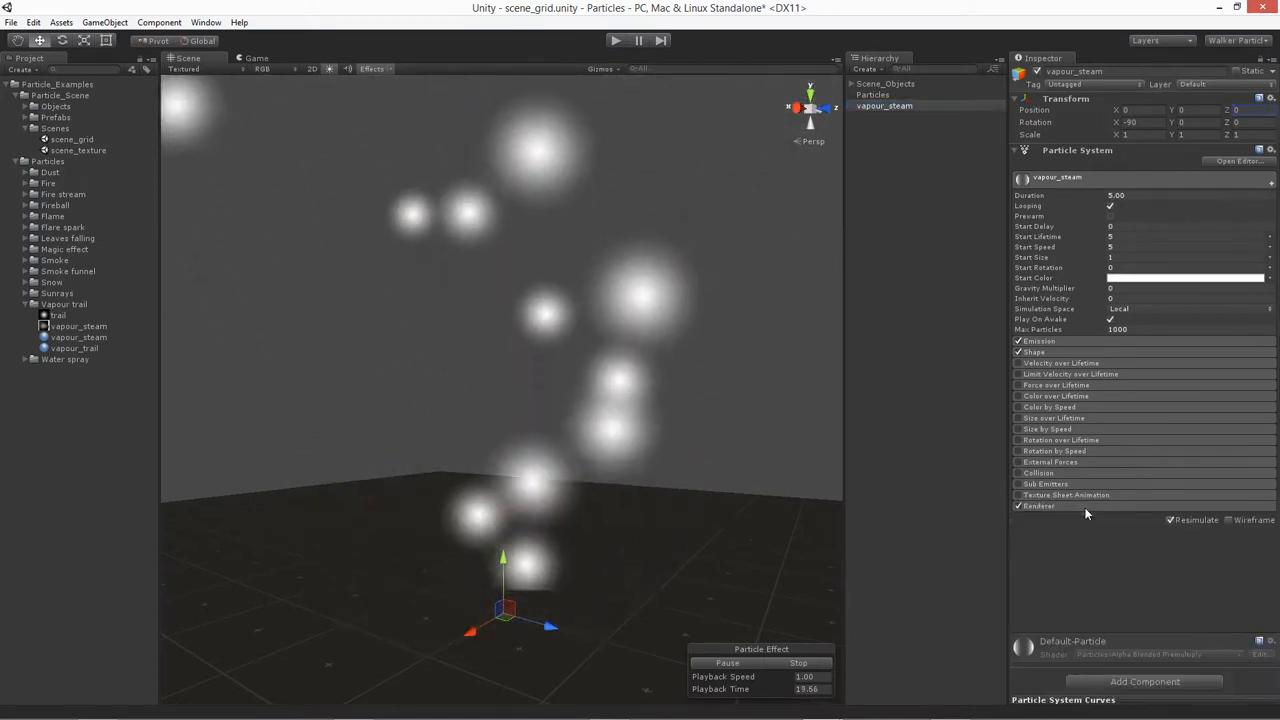
left_click(1084, 506)
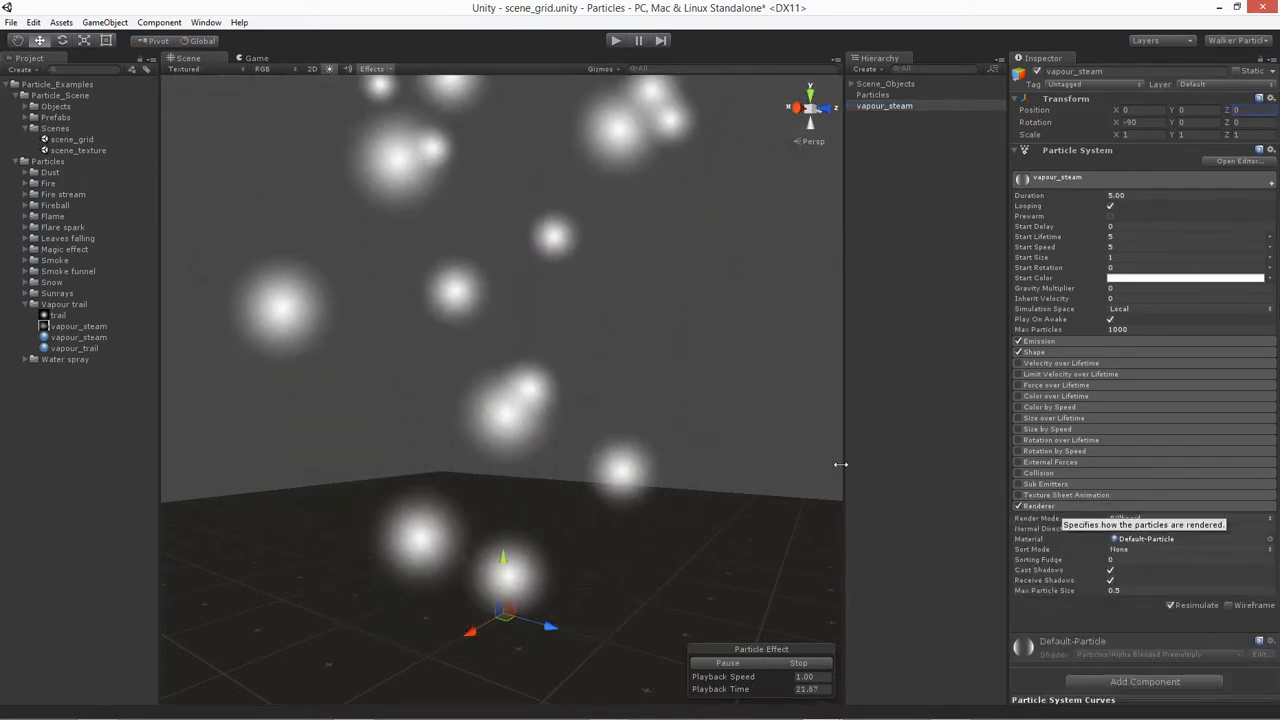
left_click(74, 337)
left_click_drag(74, 337, 1140, 540)
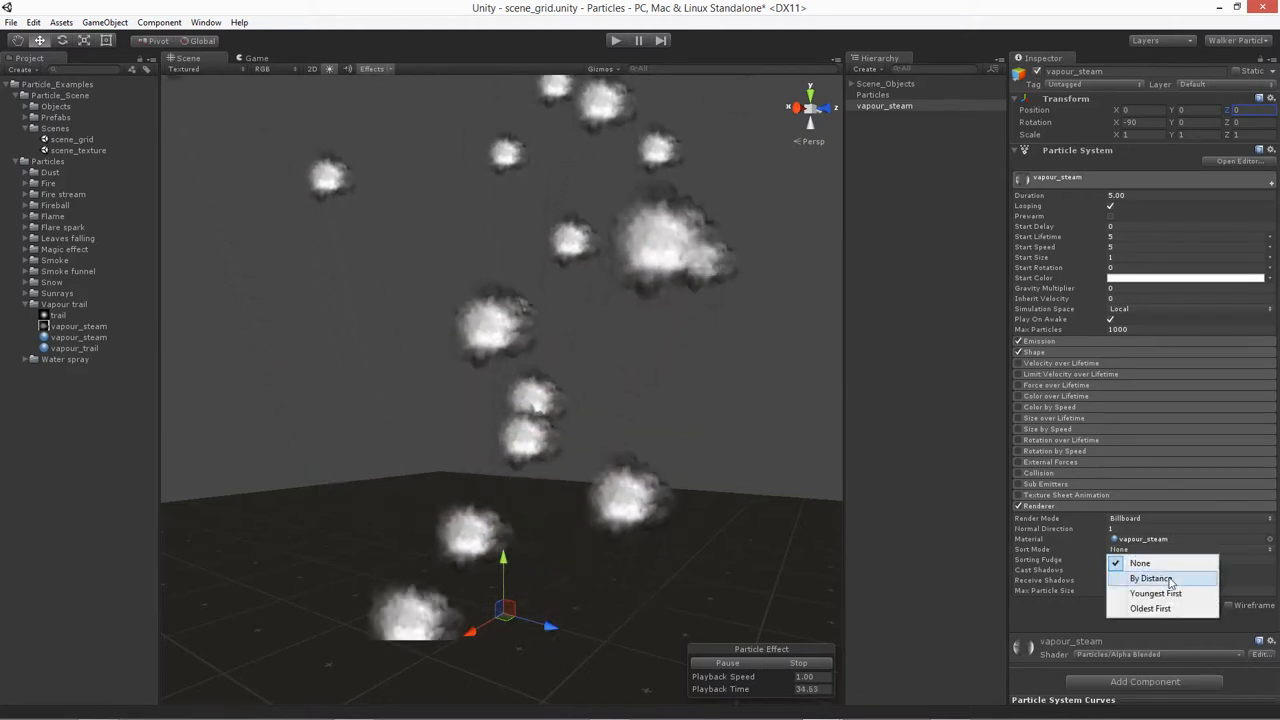
left_click(1150, 579)
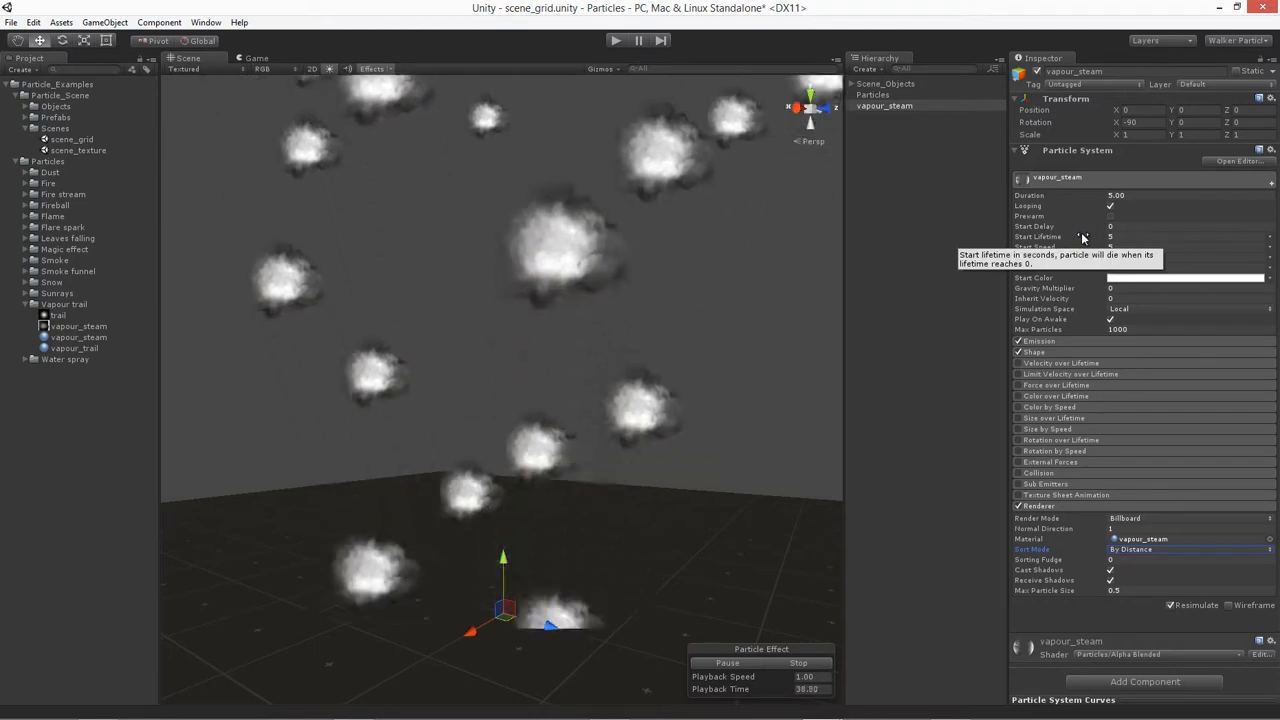
- Set the particle system's duration to 1
left_click(1136, 196)
type("1")
key("Return")
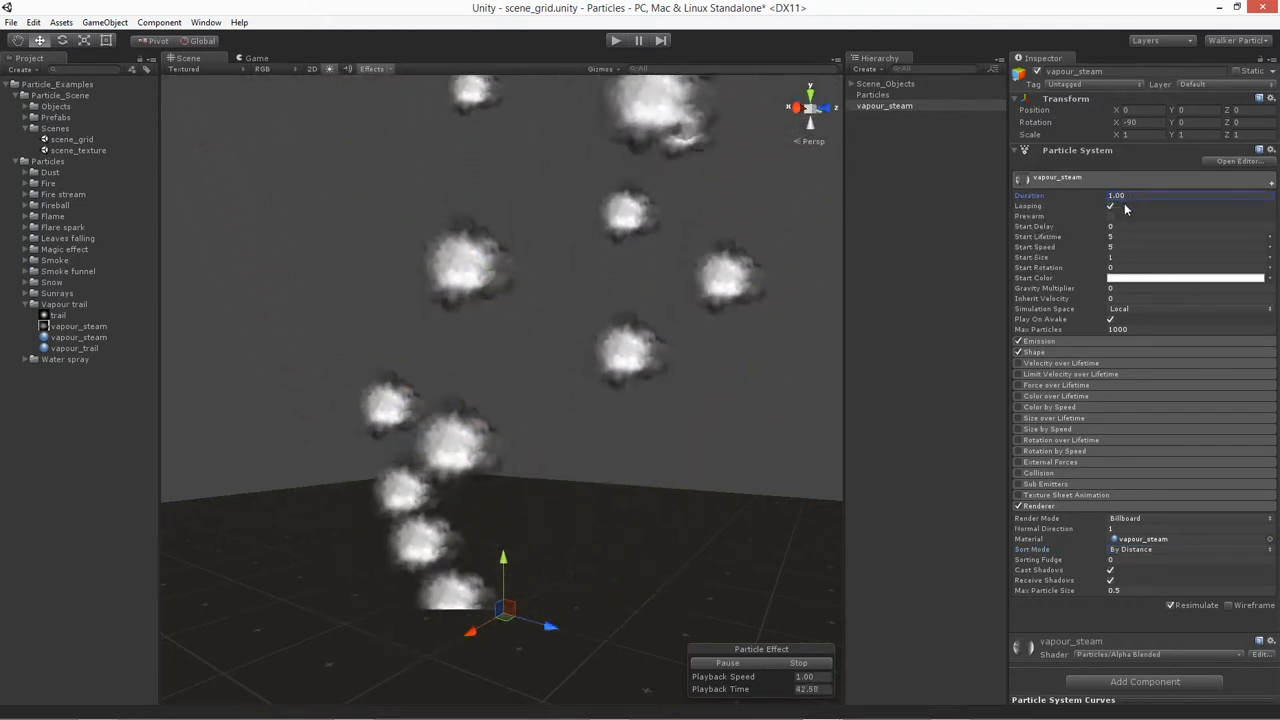
- Make the start lifetime random between two constants, 4 and 8
left_click(1034, 240)
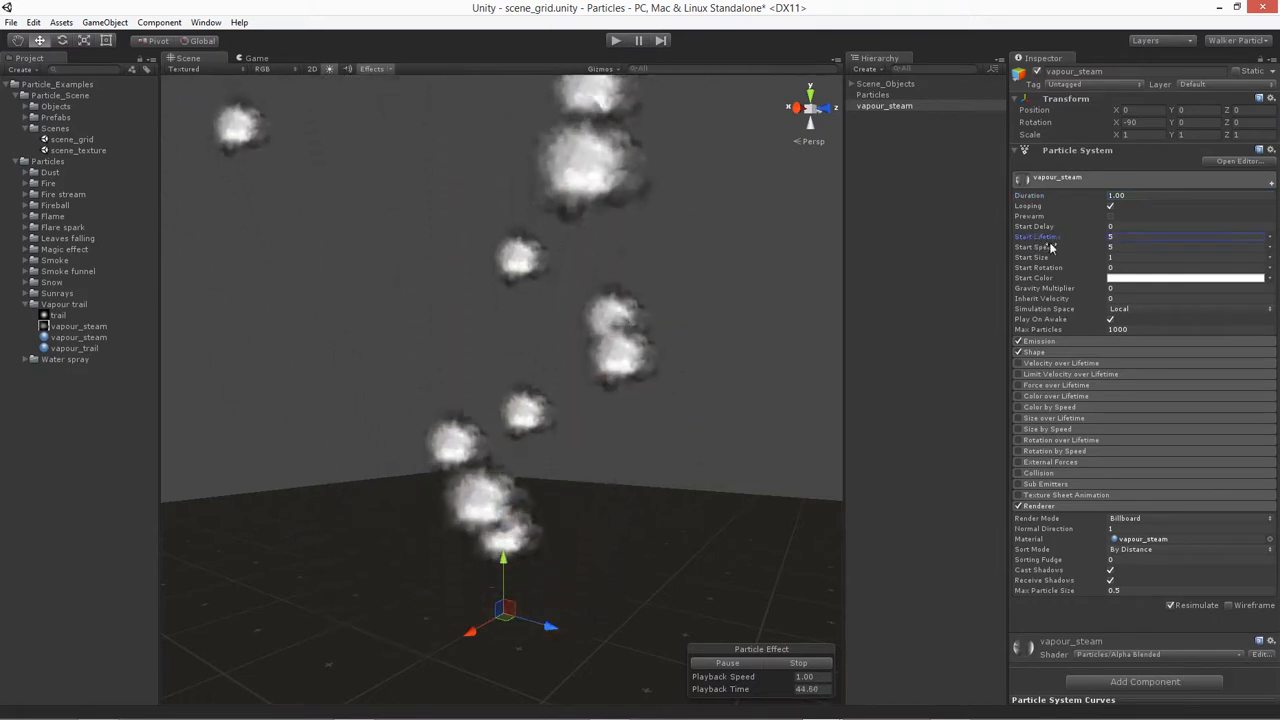
left_click(1270, 238)
left_click(1130, 277)
left_click(1115, 237)
type("4")
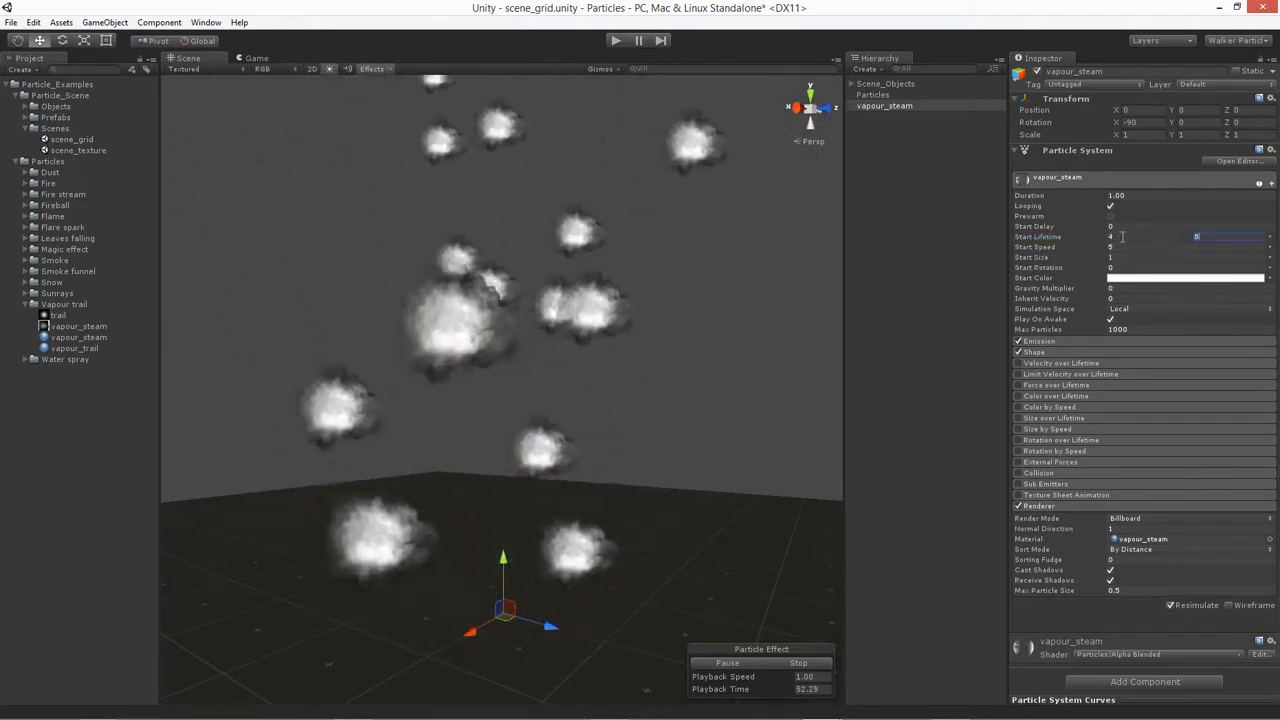
left_click(1036, 240)
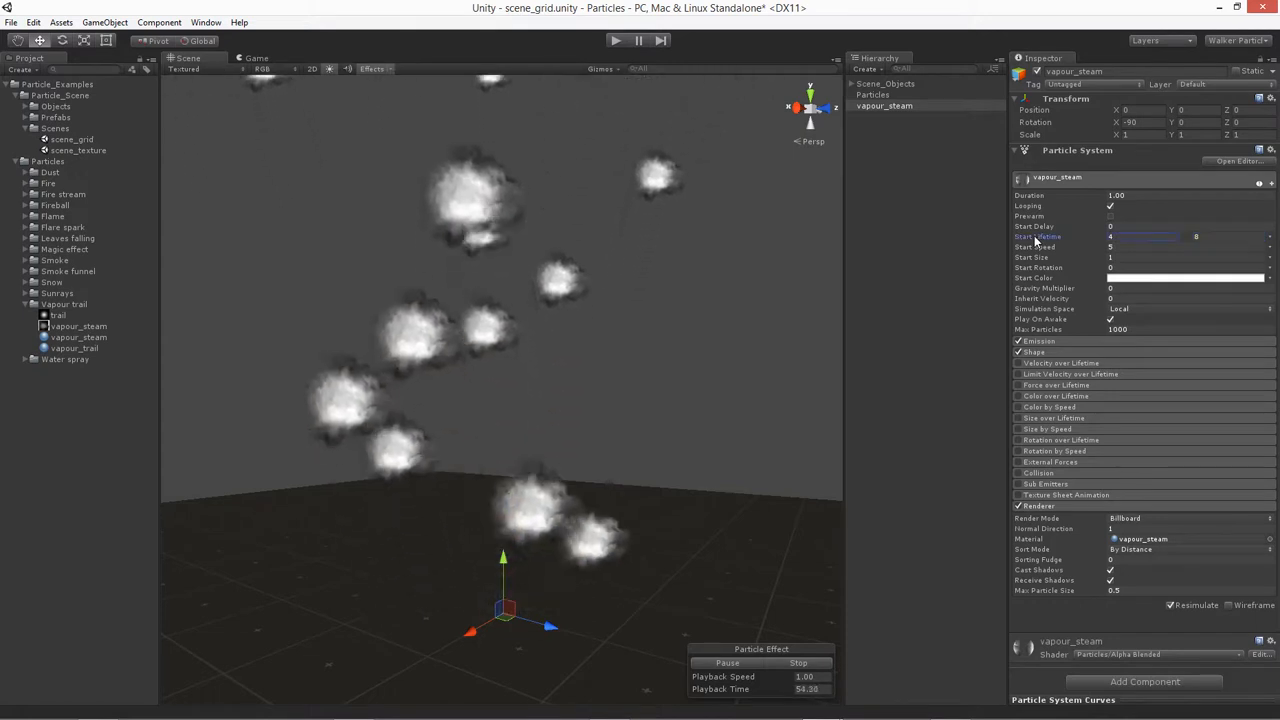
- Switch start size and start speed to Random Between Two Constants, with the speed ranging from 0 to 15
left_click(1037, 249)
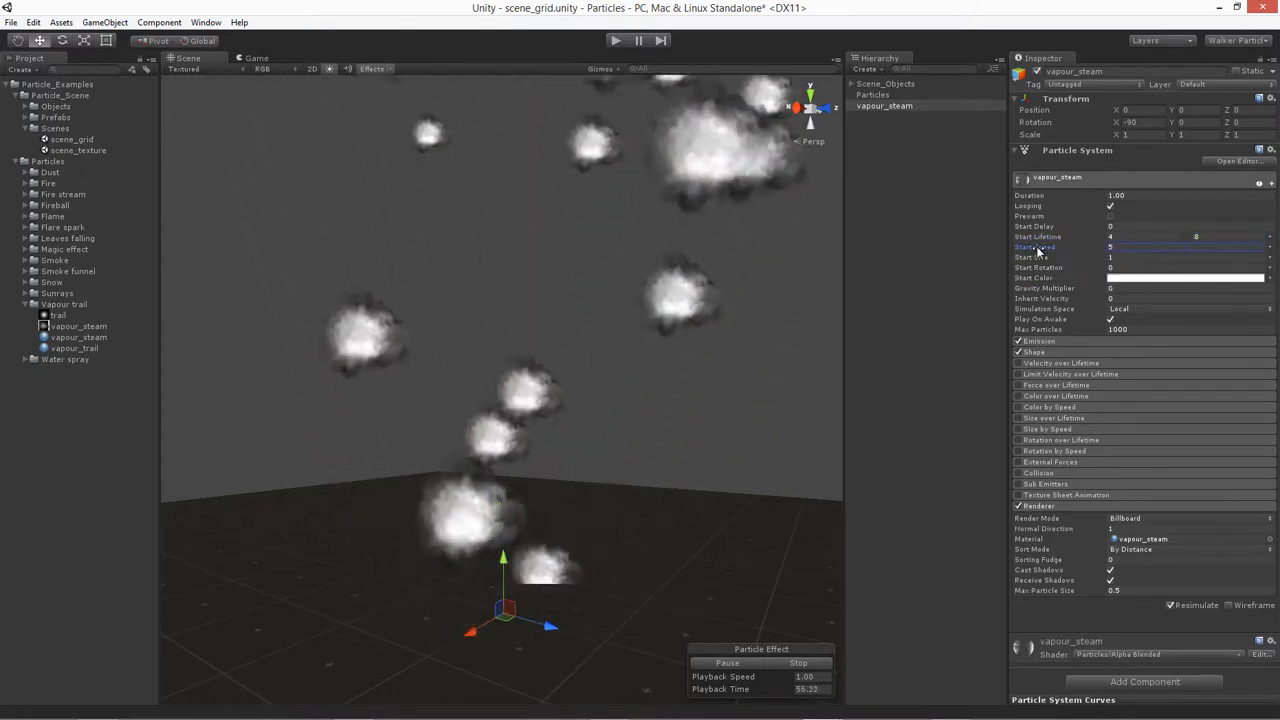
left_click(1270, 258)
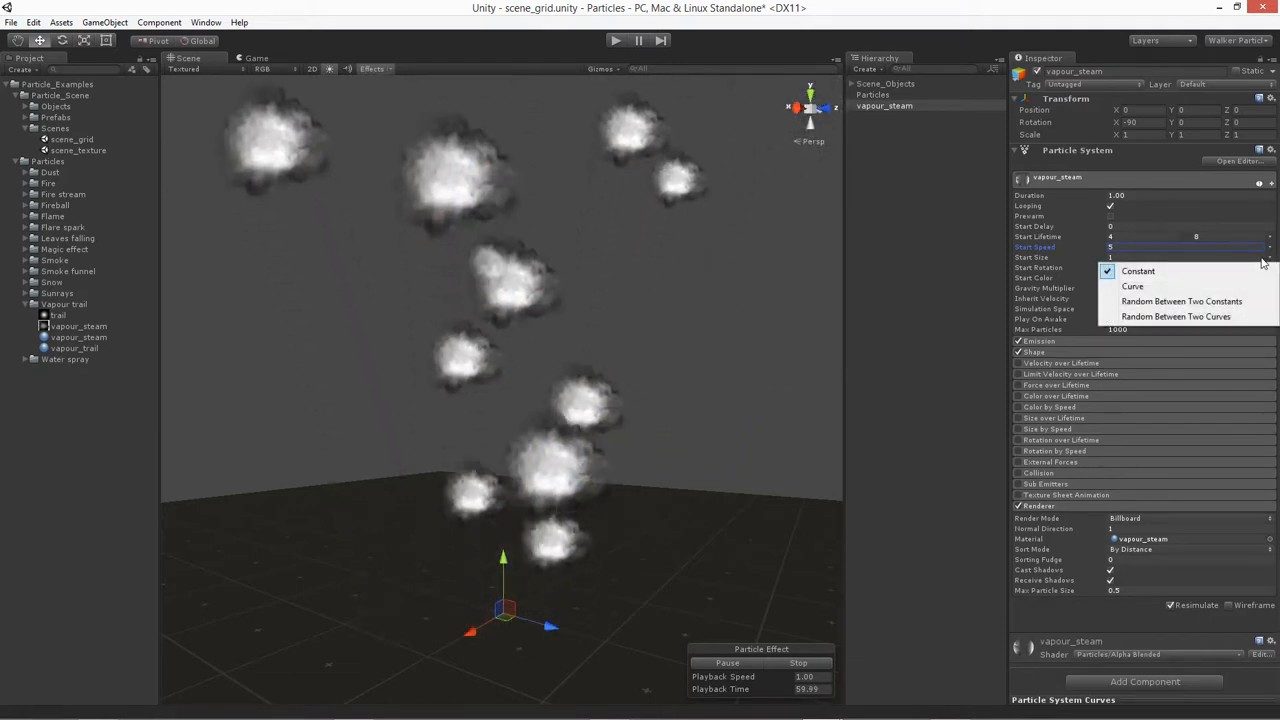
left_click(1195, 302)
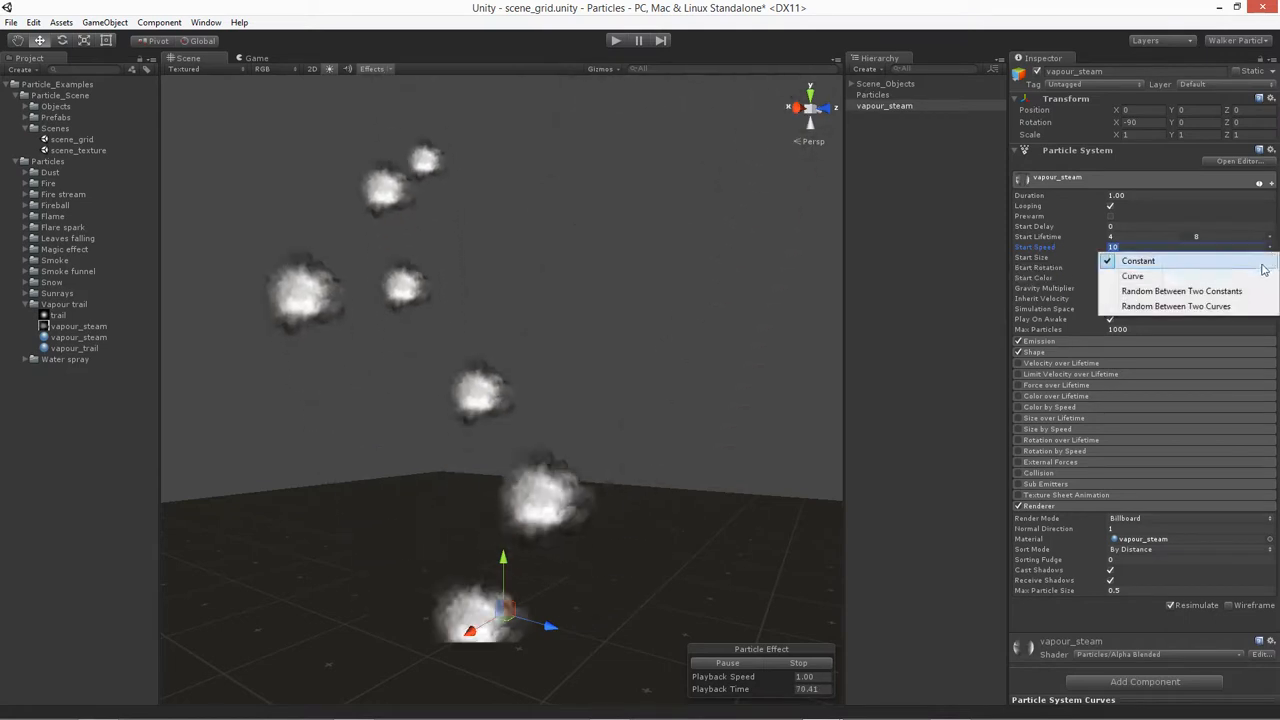
left_click(1182, 291)
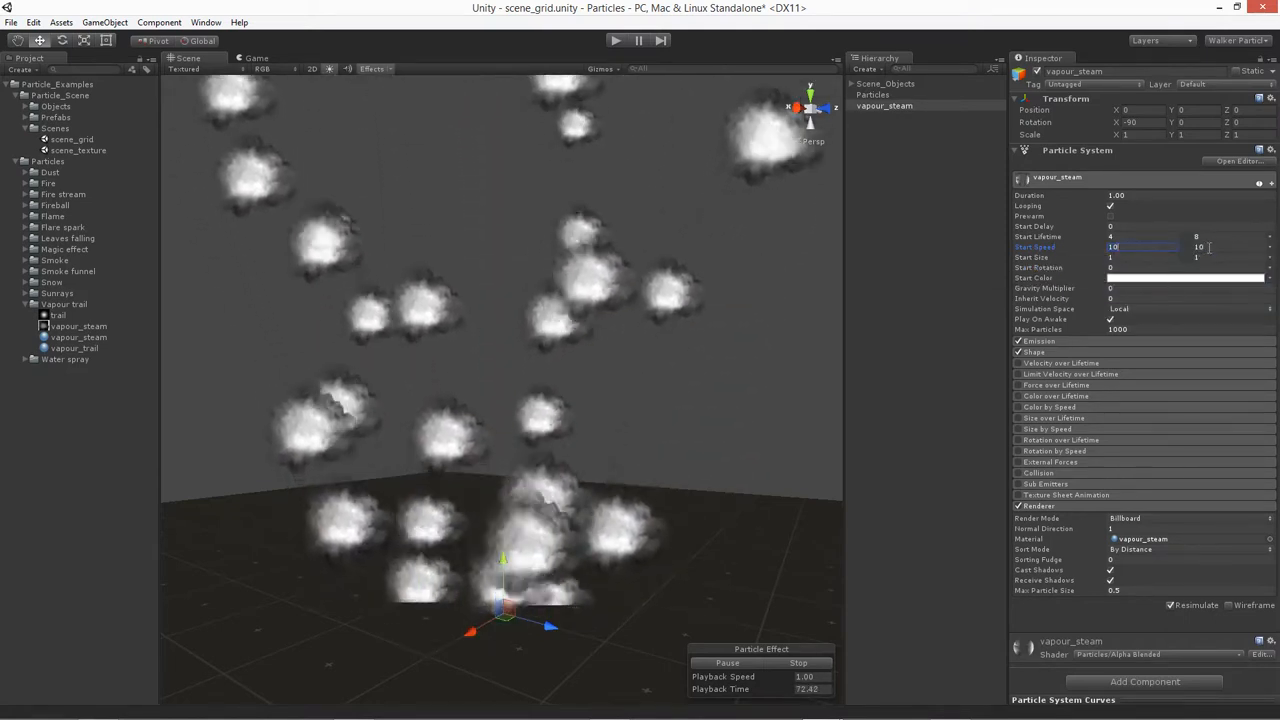
type("15")
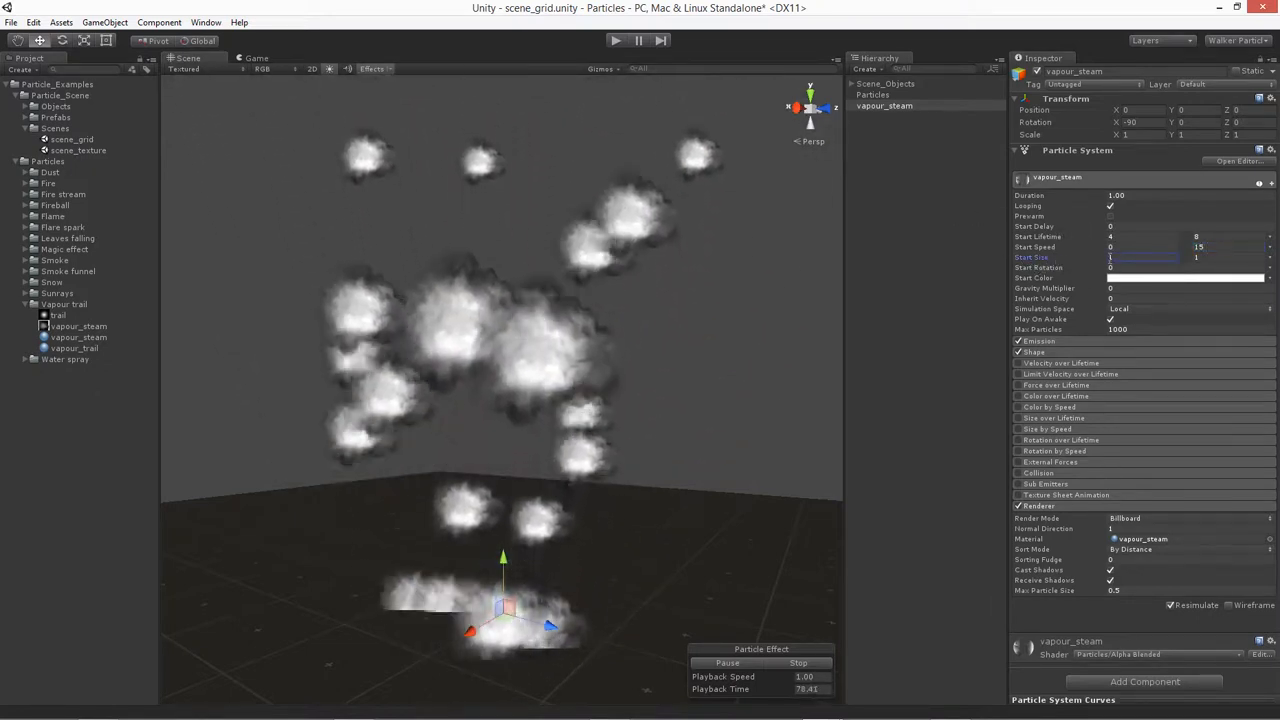
- Set the random start size range to 6 and 7
left_click(1122, 258)
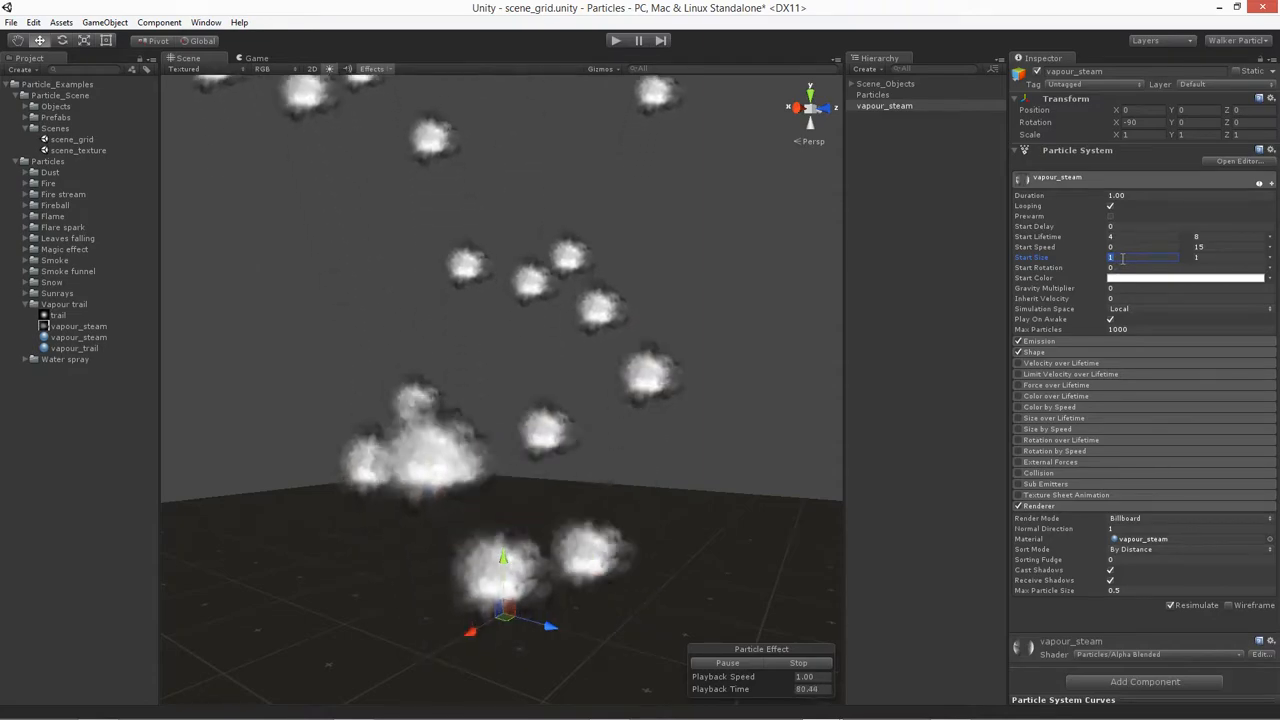
type("6")
key("Tab")
type("7")
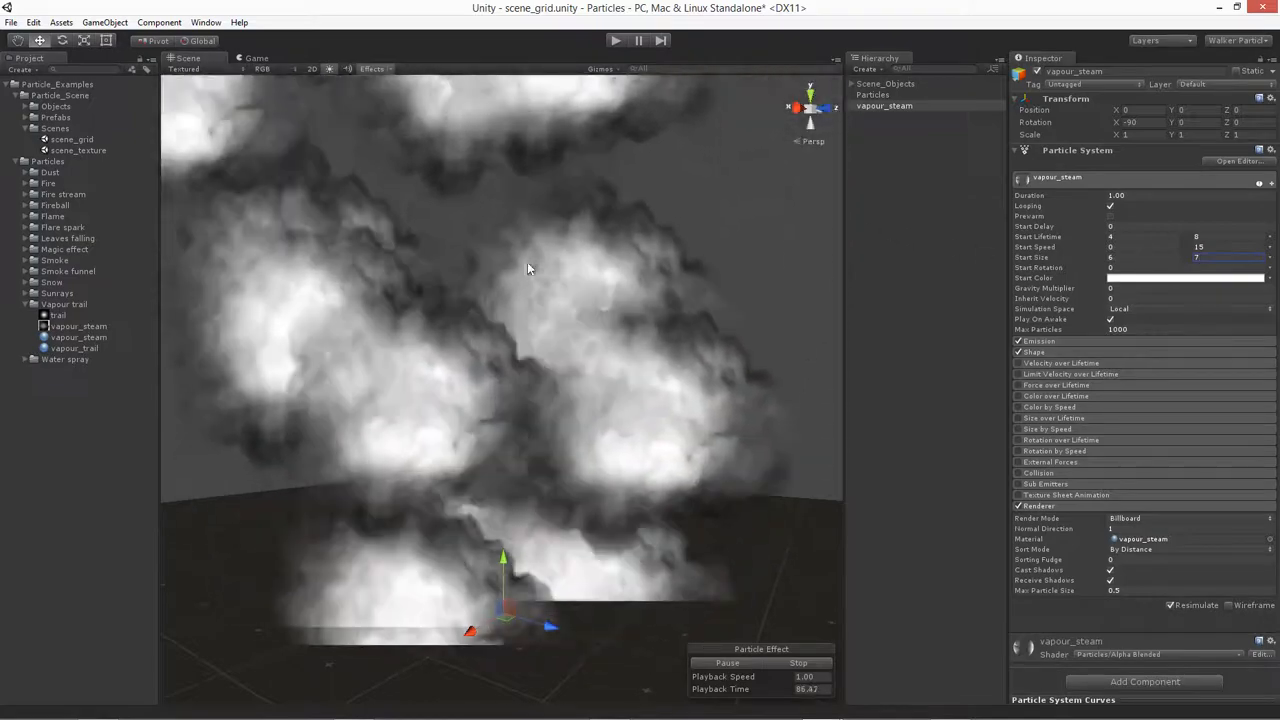
- Raise the minimum start speed to 10
middle_click_drag(522, 293, 627, 262)
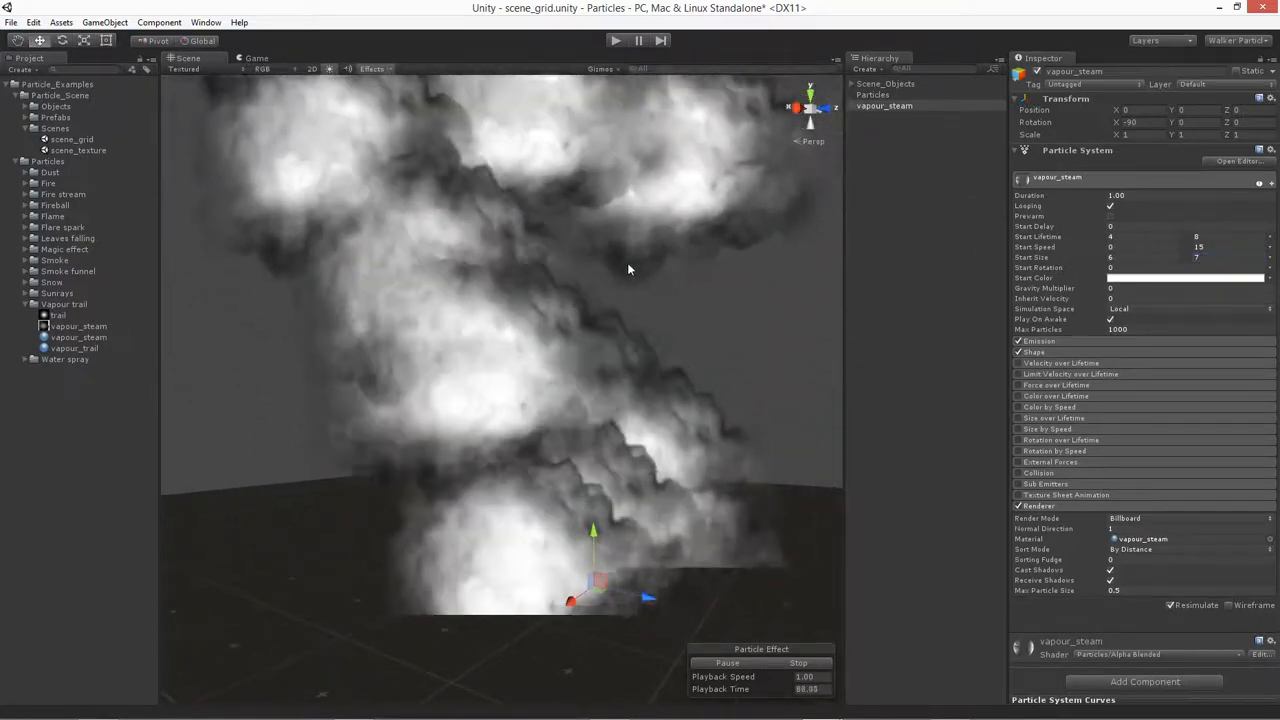
left_click(1126, 248)
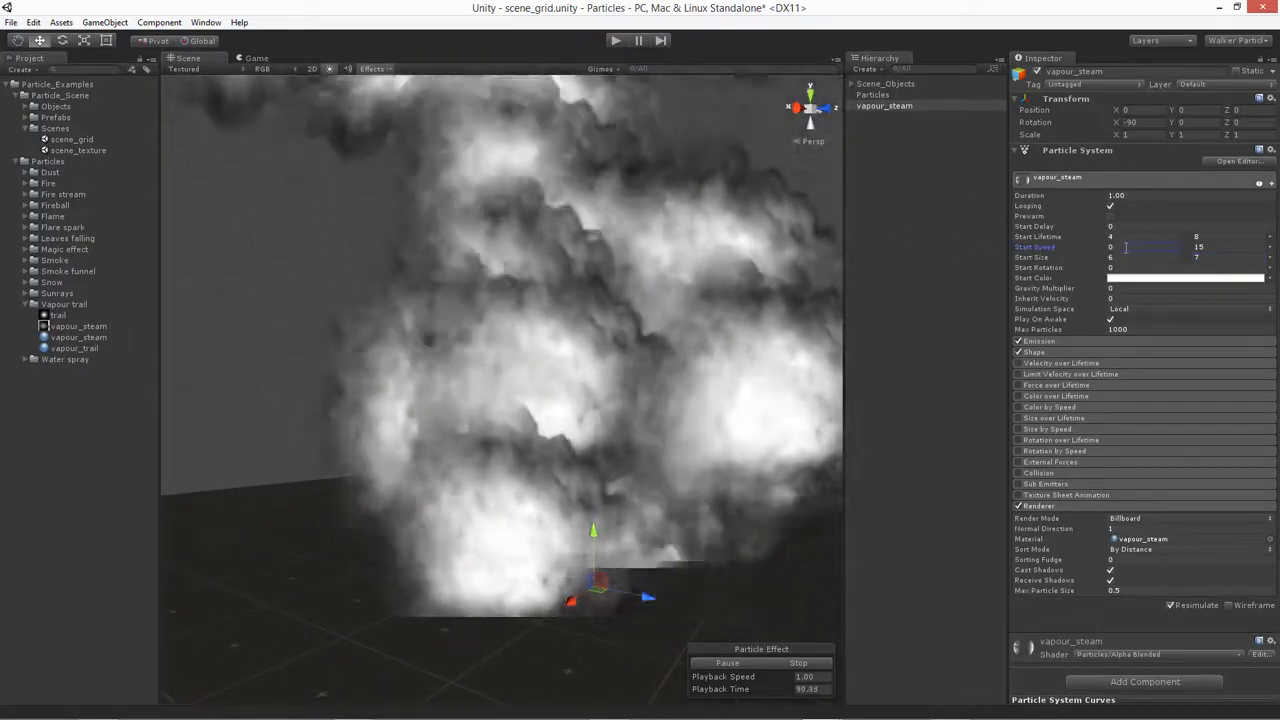
type("10")
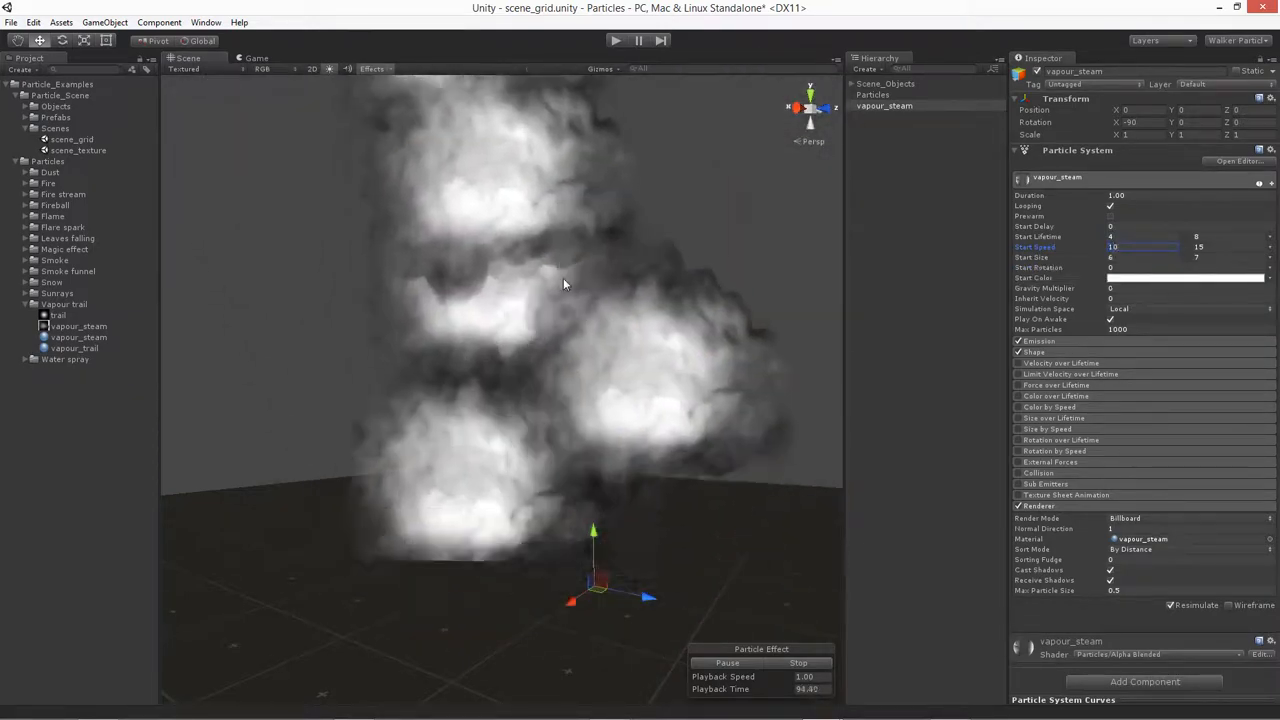
- Examine the height and spread of the whole steam column, both from a distance and up close
middle_click_drag(560, 276, 541, 385)
scroll(541, 385, "down", 5)
middle_click_drag(570, 229, 555, 436)
scroll(555, 436, "down", 2)
scroll(555, 436, "down", 6)
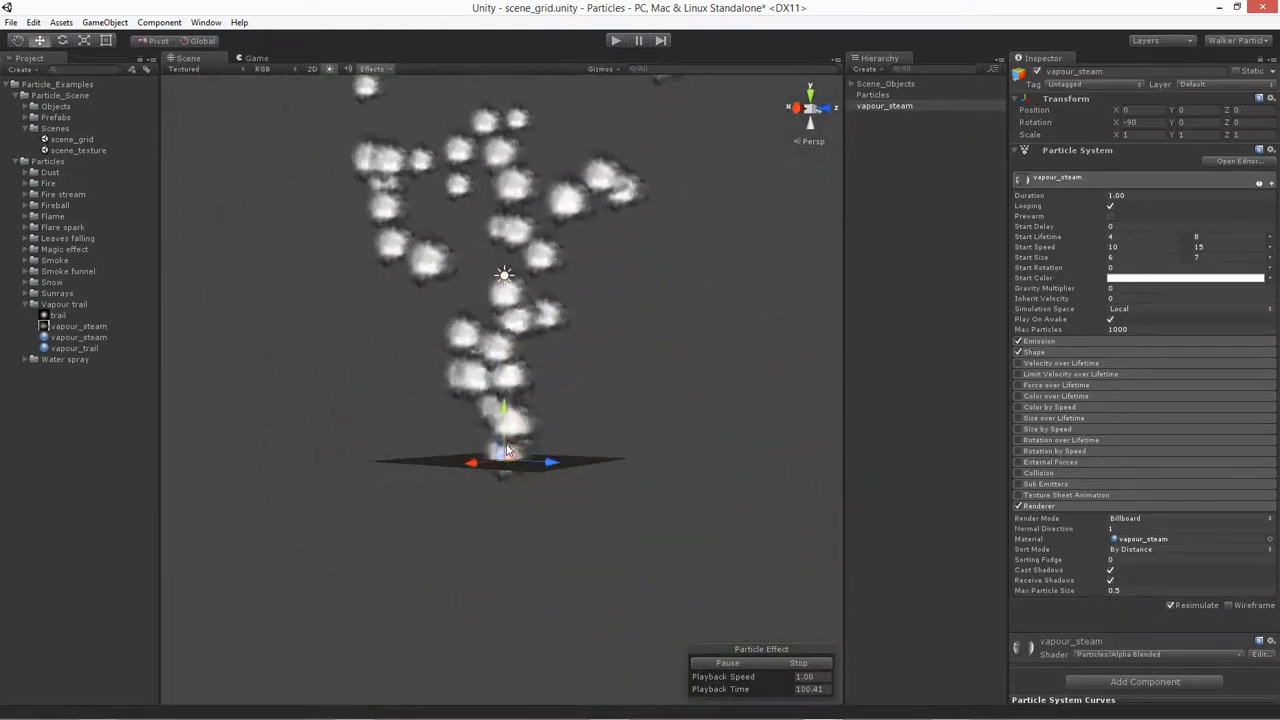
scroll(492, 409, "up", 2)
scroll(492, 409, "up", 5)
middle_click_drag(492, 409, 531, 366)
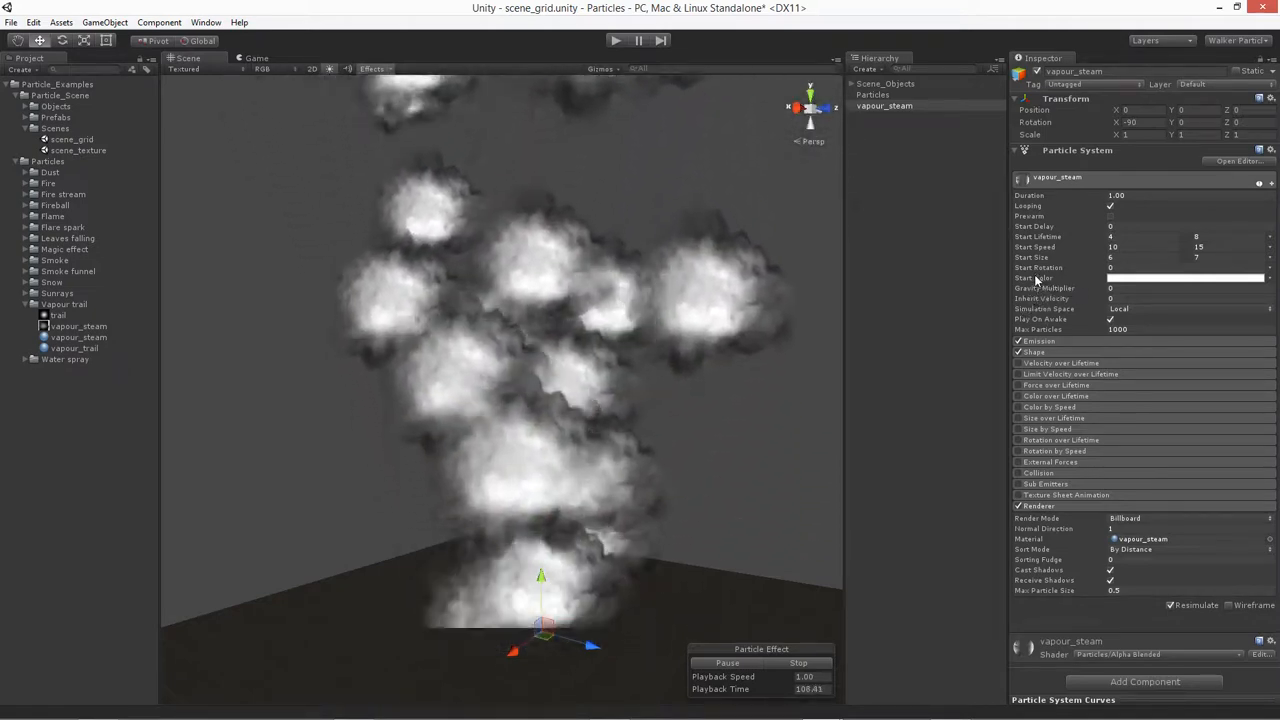
- Set the start color to a light grey of RGB 236, 236, 236 with an alpha of 190
left_click(1143, 279)
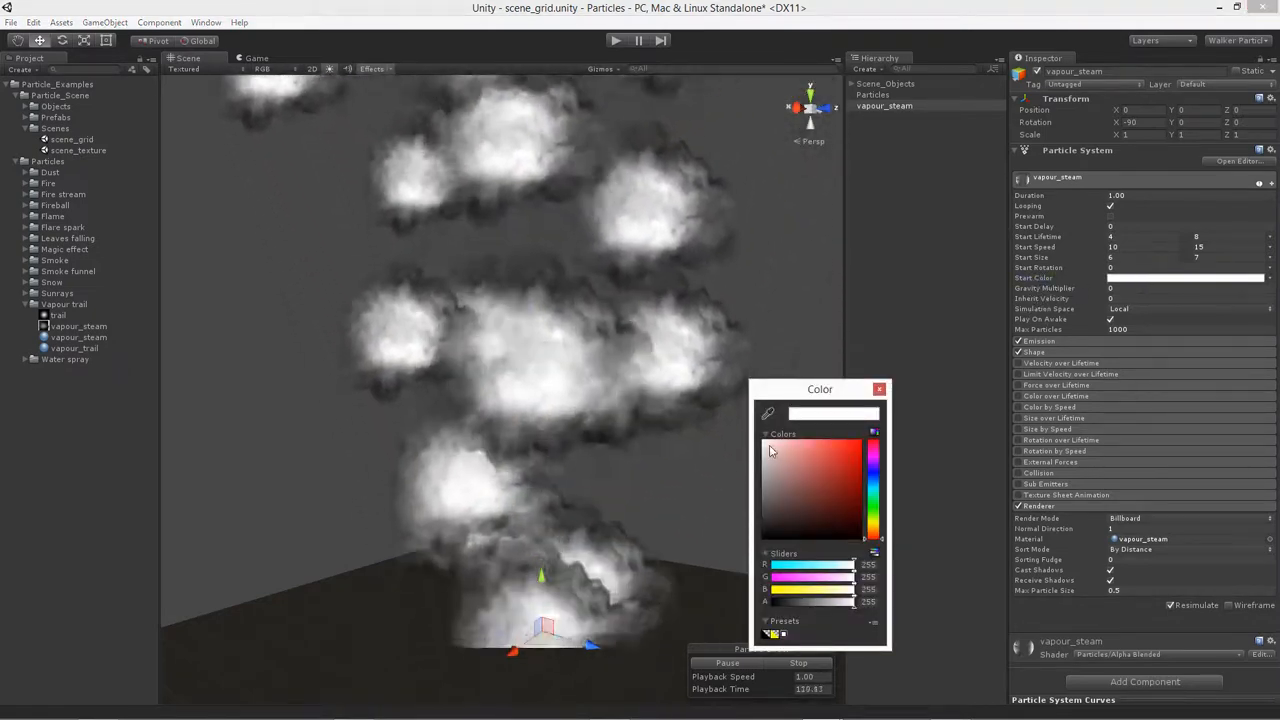
left_click_drag(762, 448, 702, 448)
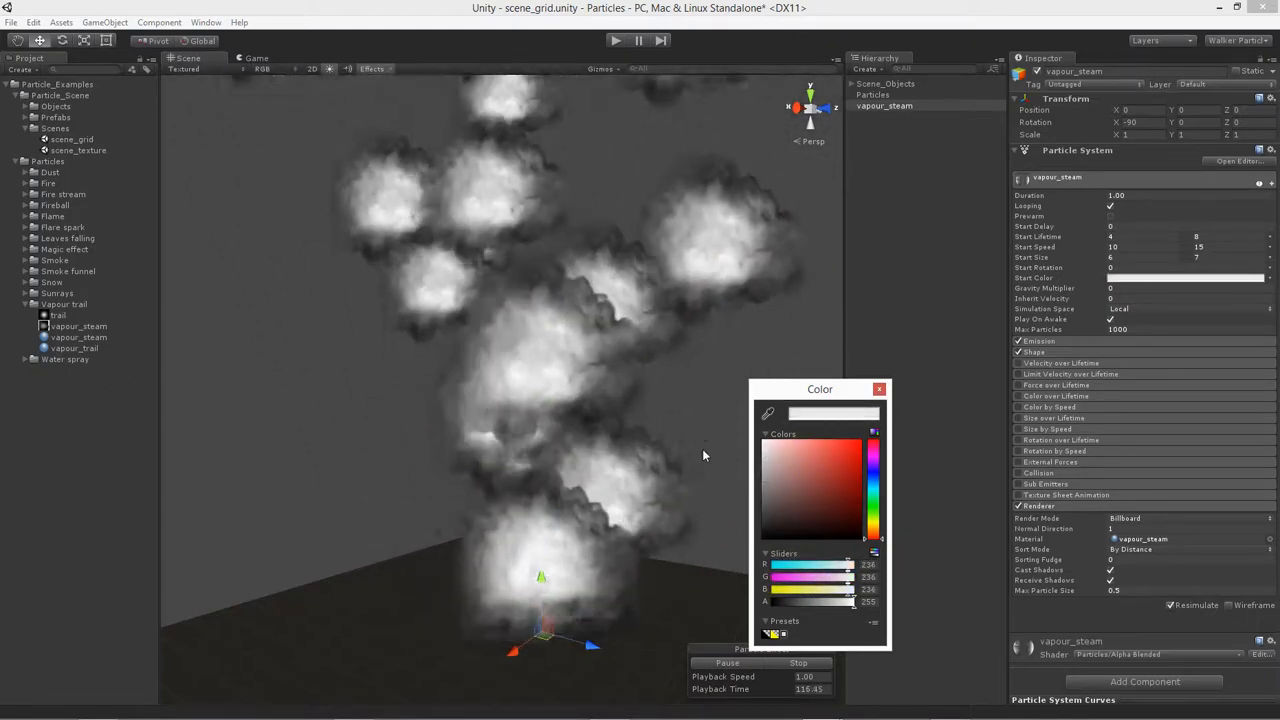
left_click_drag(852, 603, 834, 607)
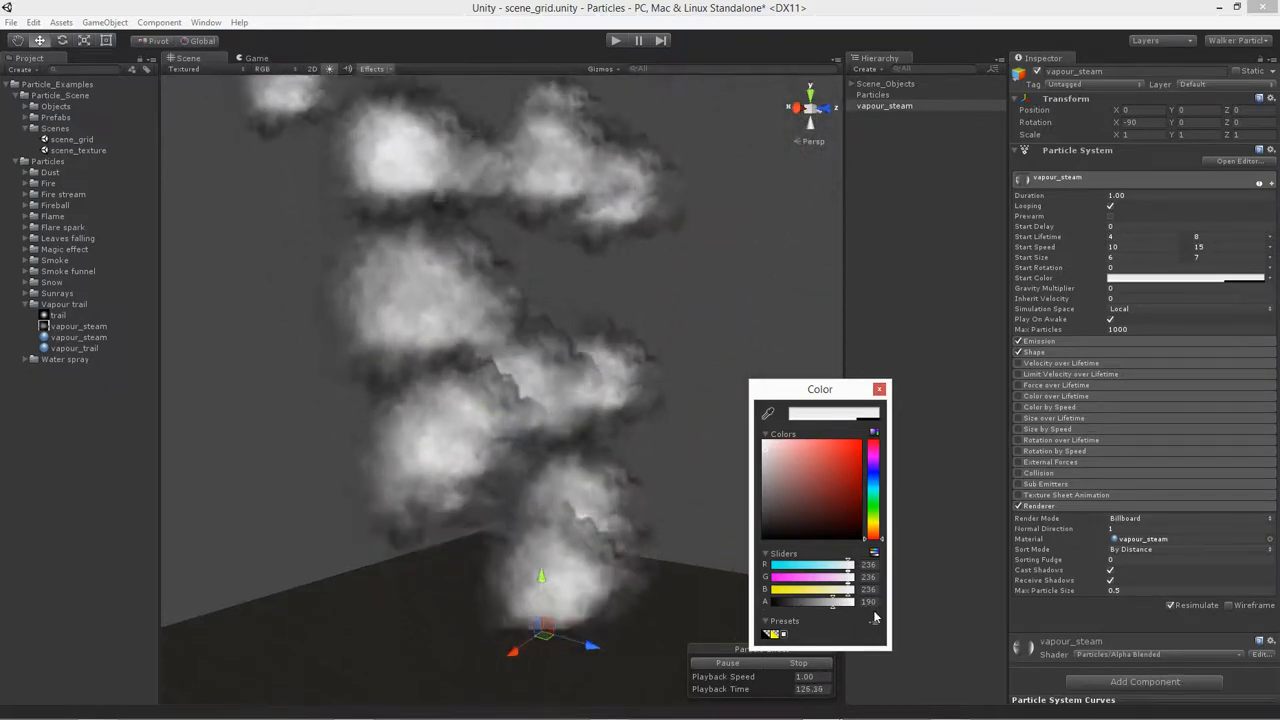
left_click(1049, 522)
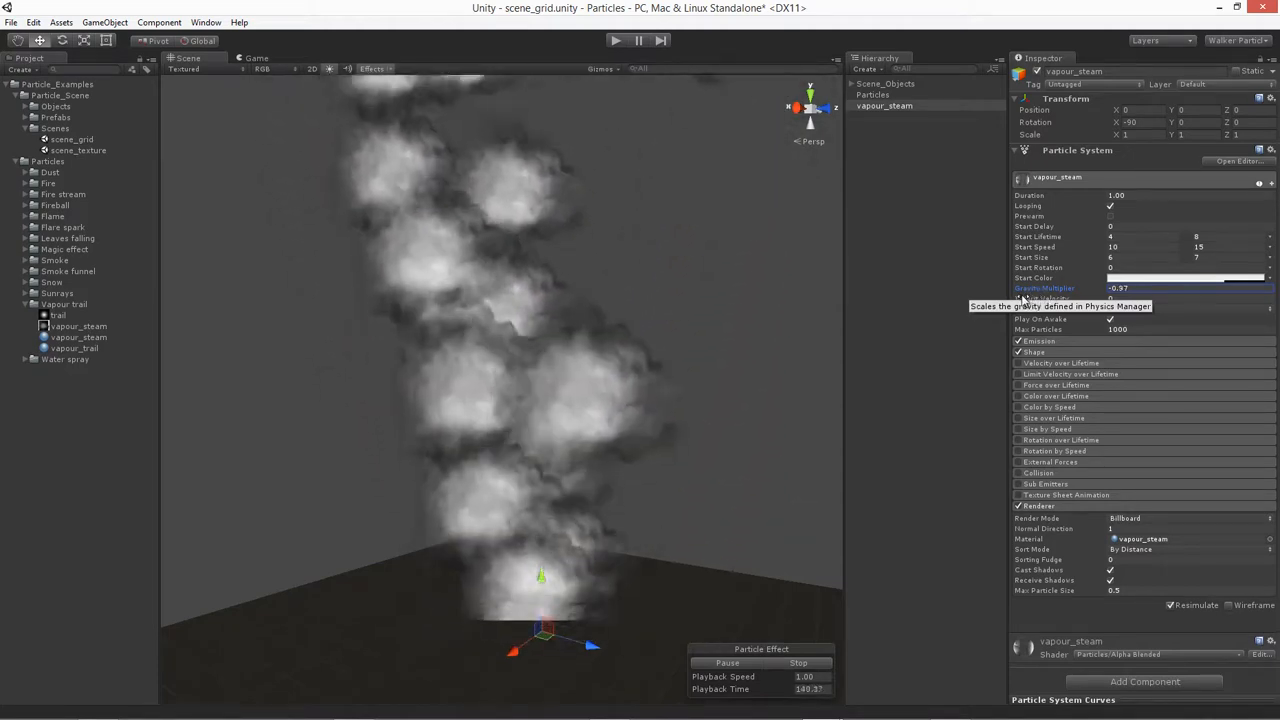
- Set the gravity multiplier to -0.1, the simulation space to World and the maximum particles to 100
left_click_drag(1044, 299, 1139, 298)
left_click(1113, 290)
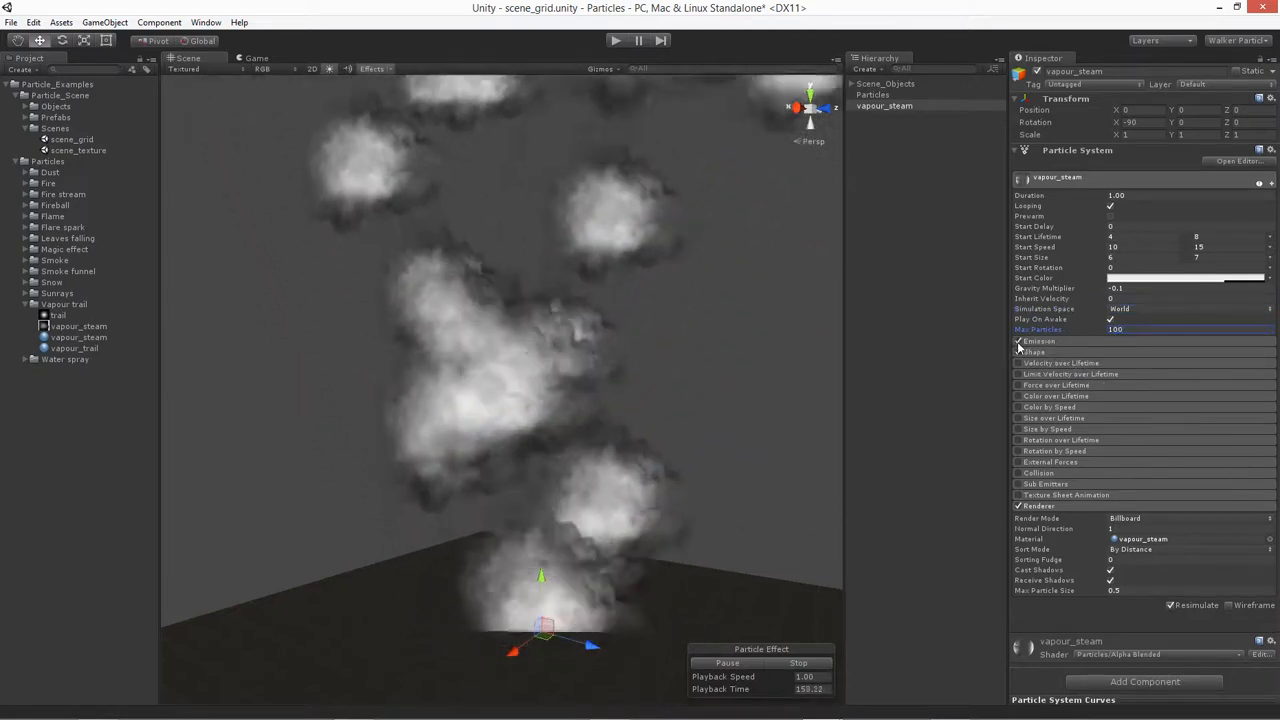
- Set the emission rate to 8 and the angle of the cone emitter shape to 0
left_click(1058, 342)
left_click(1060, 403)
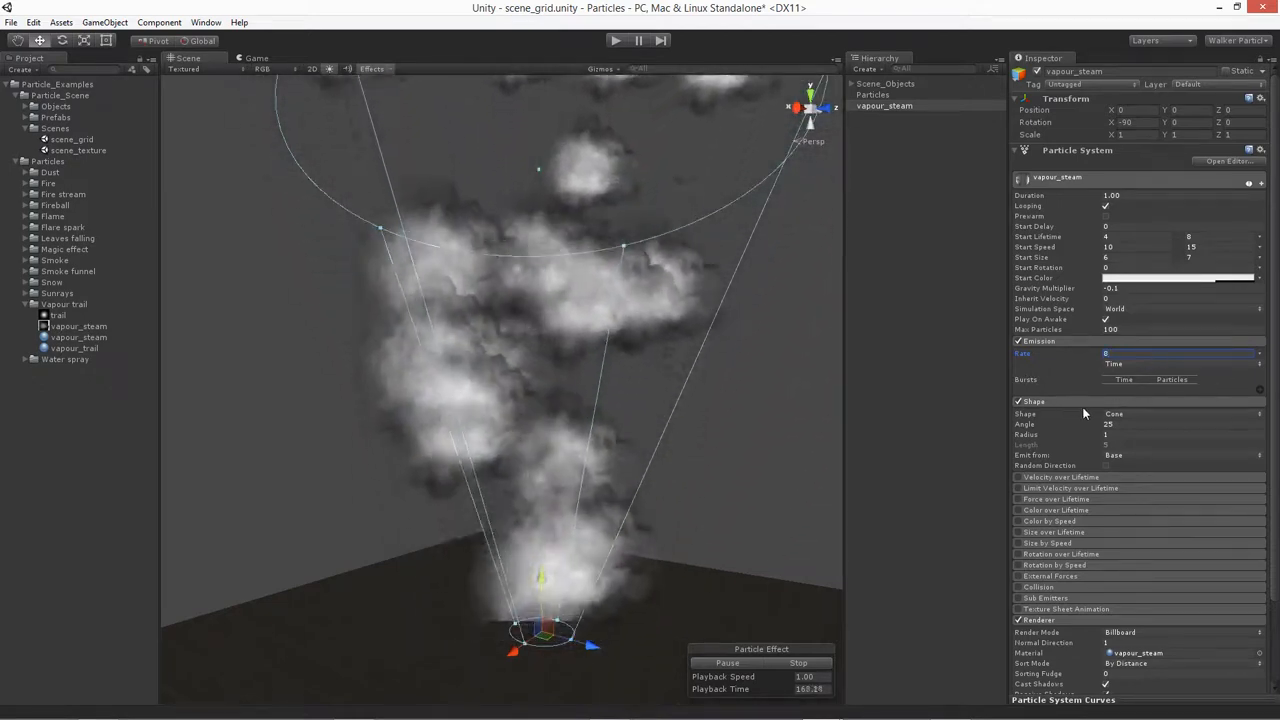
left_click(1100, 424)
middle_click_drag(404, 260, 430, 266)
left_click(1112, 425)
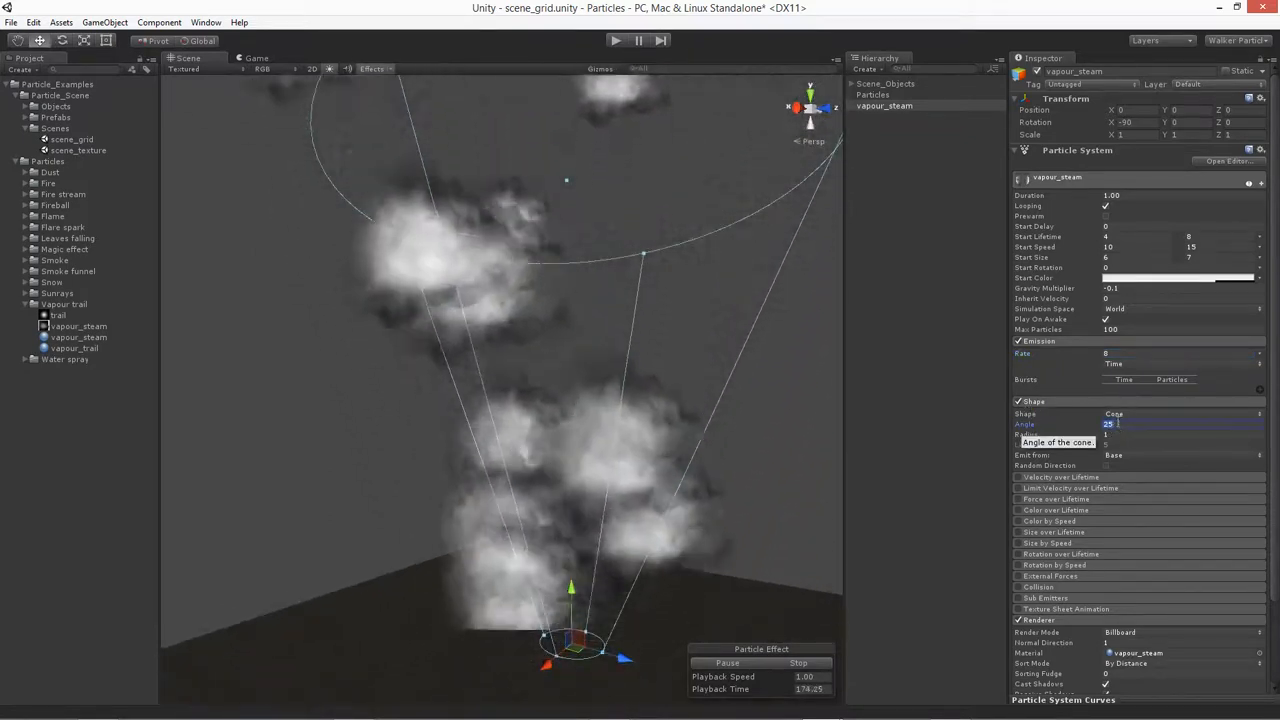
type("0")
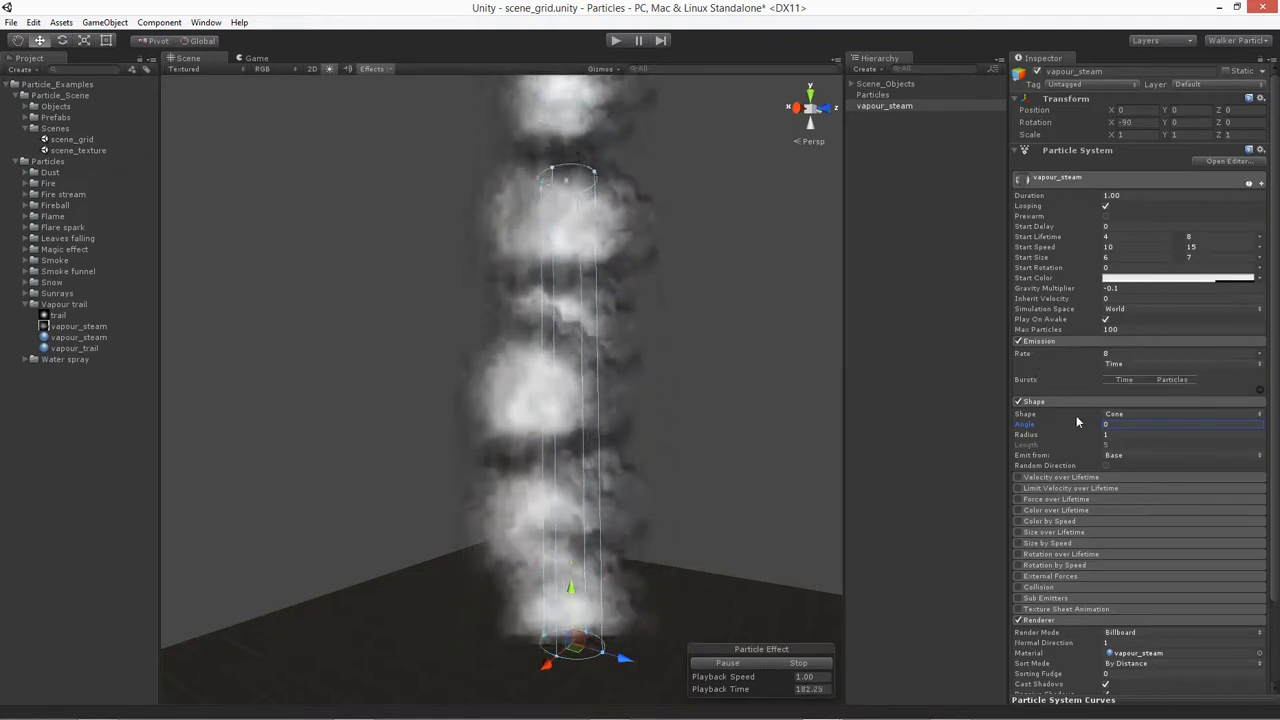
- Set the radius of the cone emitter shape to 0.1 and turn on Random Direction
left_click_drag(1040, 437, 1032, 441)
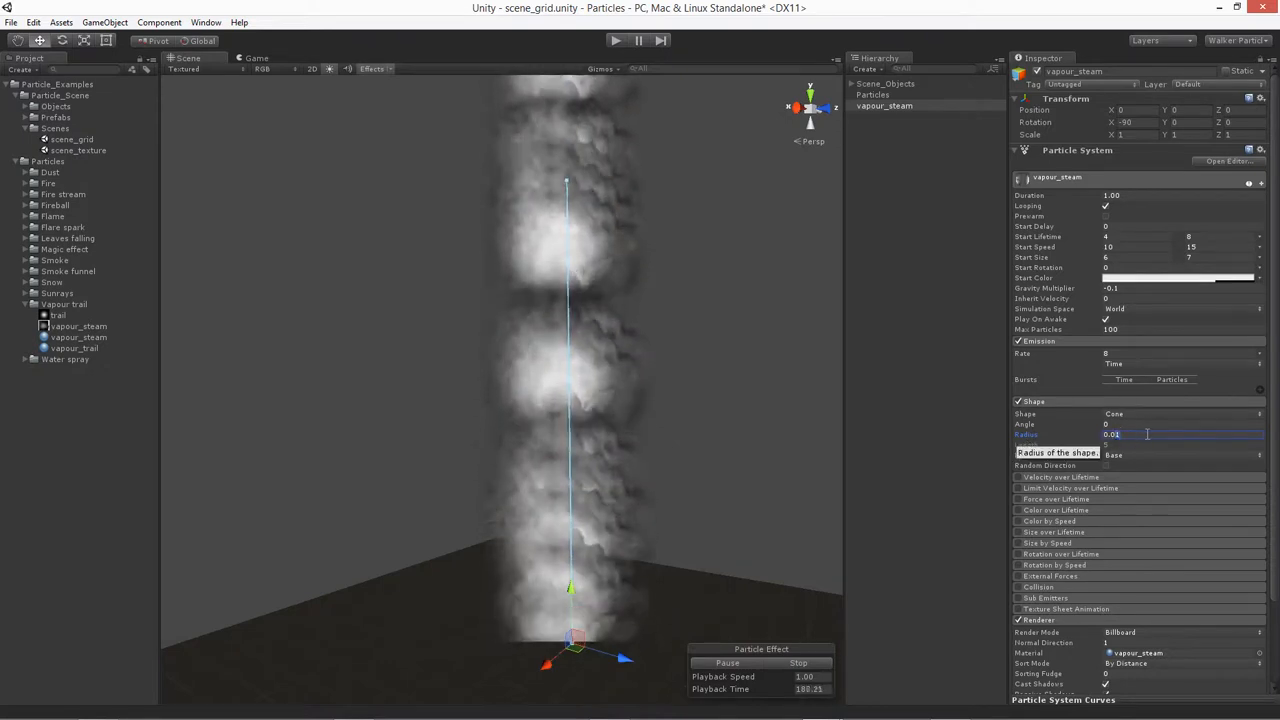
key("BackSpace")
type("1")
left_click_drag(585, 495, 548, 500, "alt")
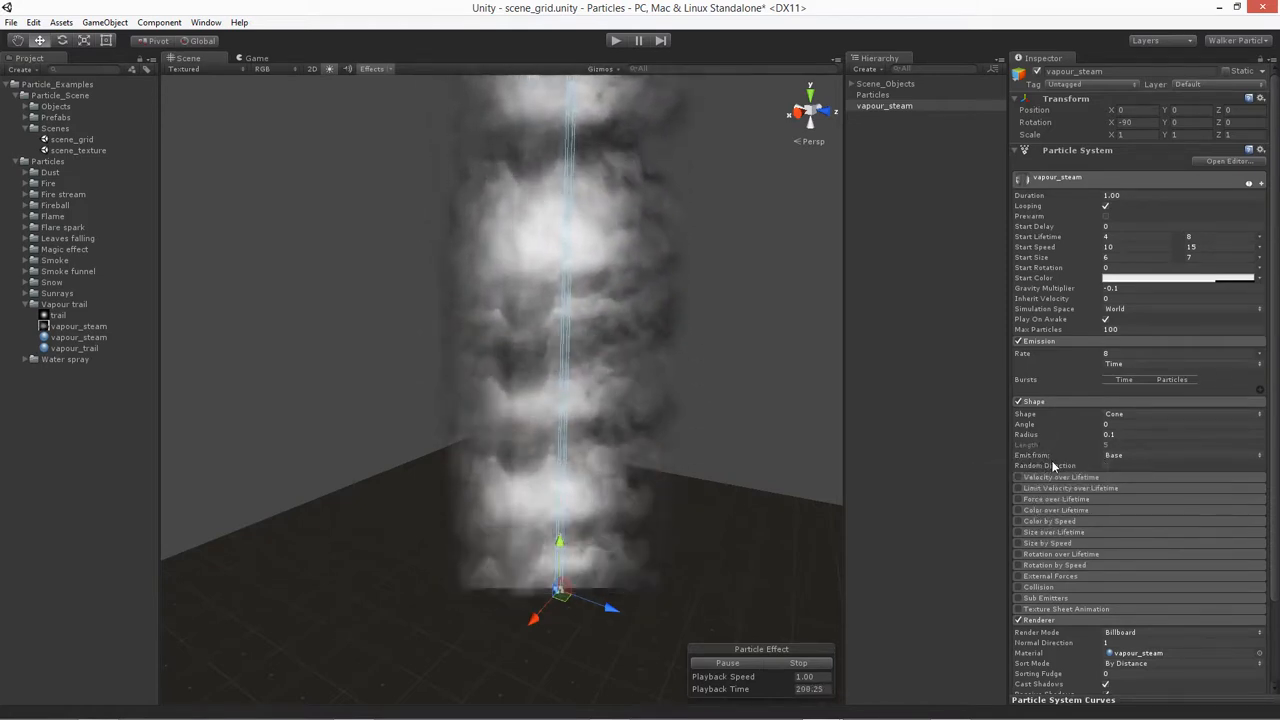
left_click(1105, 465)
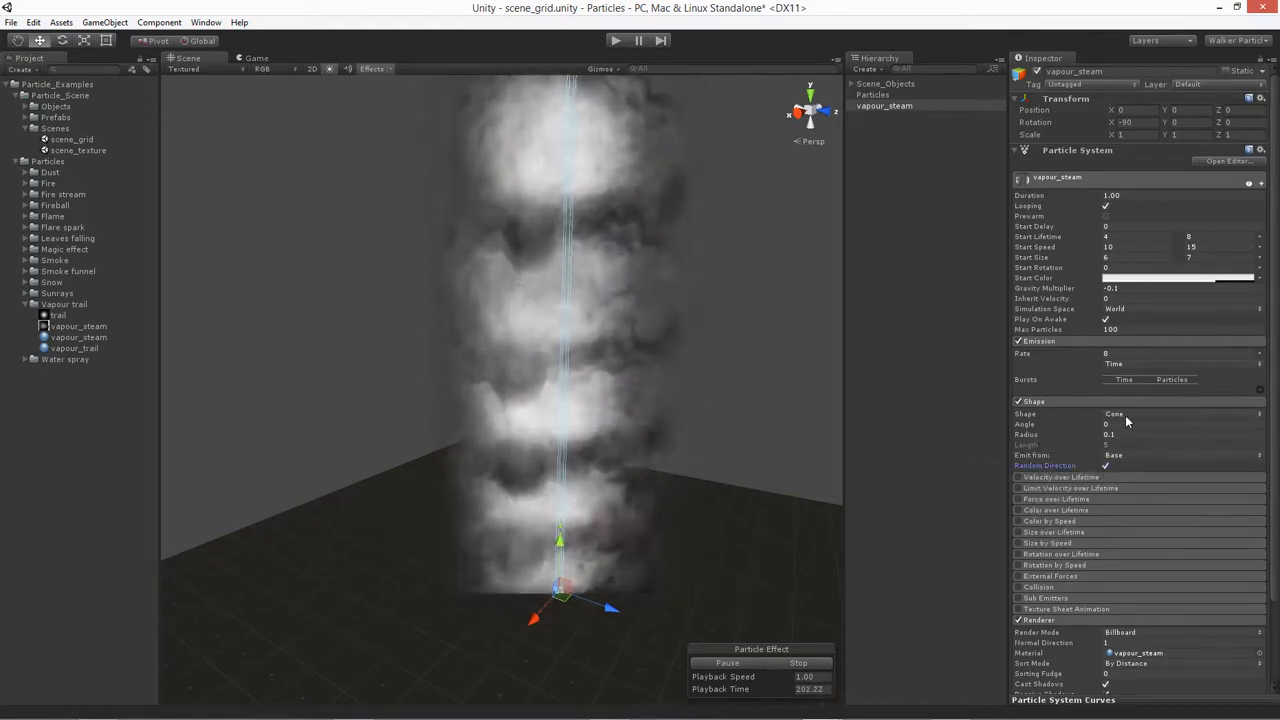
mouse_move(534, 449)
left_mouse_down("alt")
mouse_move(374, 466)
mouse_move(363, 453)
mouse_move(554, 449)
left_mouse_up("alt")
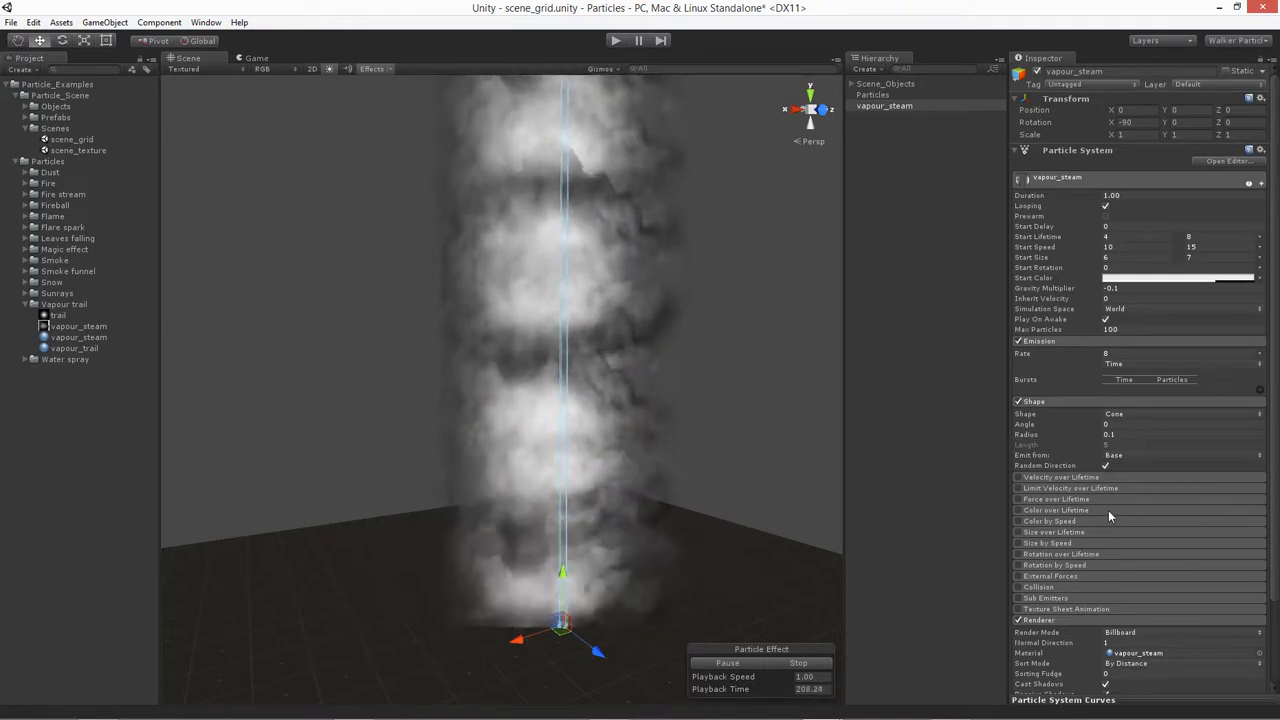
- Enable Limit Velocity over Lifetime with separate axes, World space and a dampen value of 0.1
left_click(1061, 489)
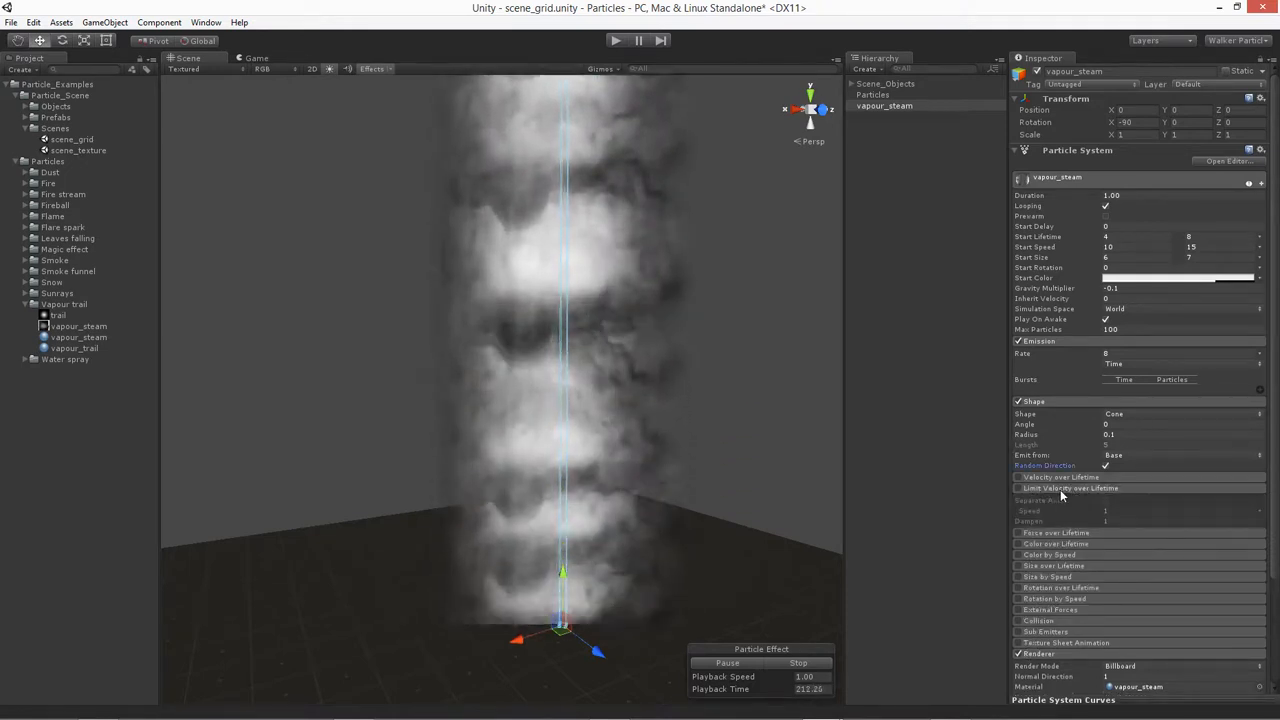
left_click(1018, 488)
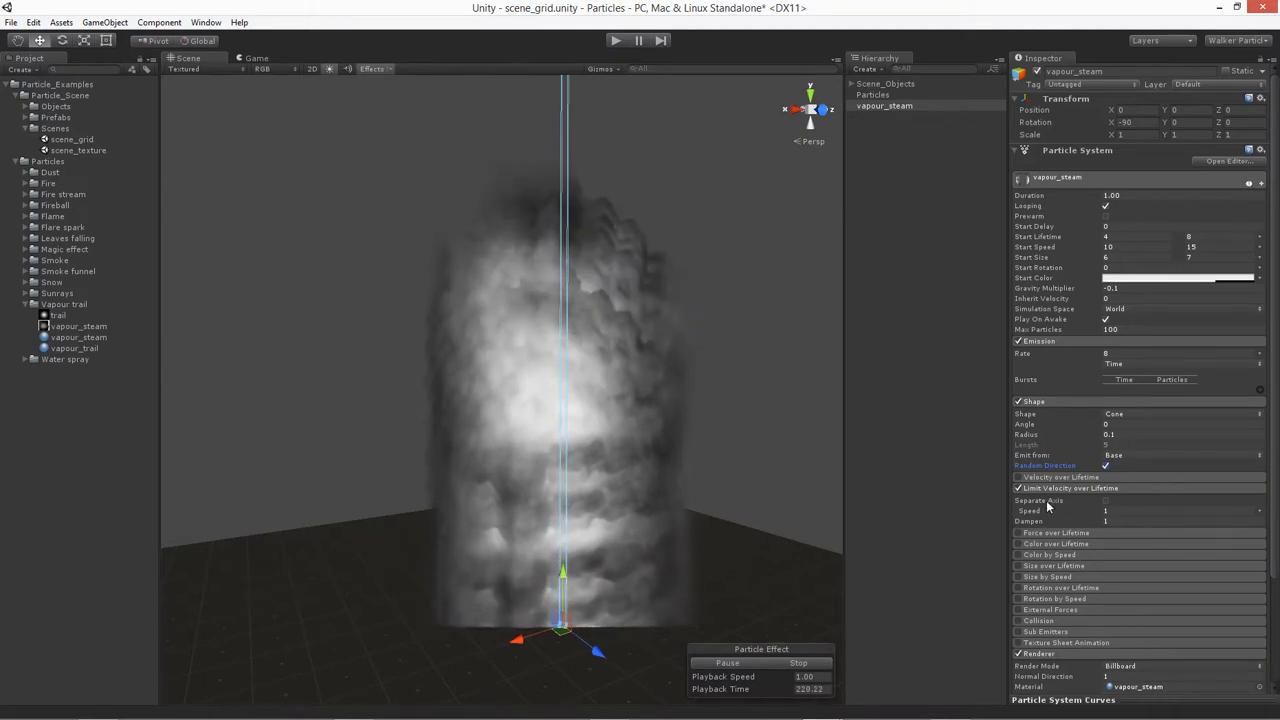
left_click(1106, 501)
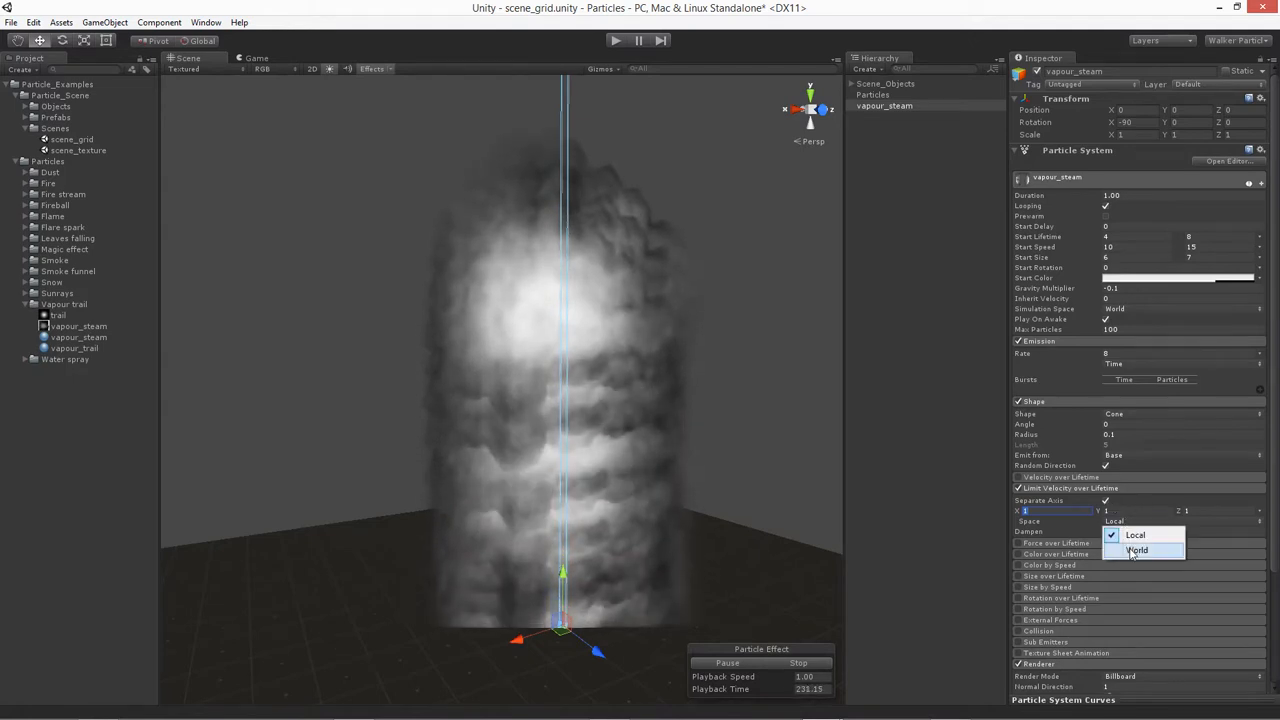
left_click(1131, 551)
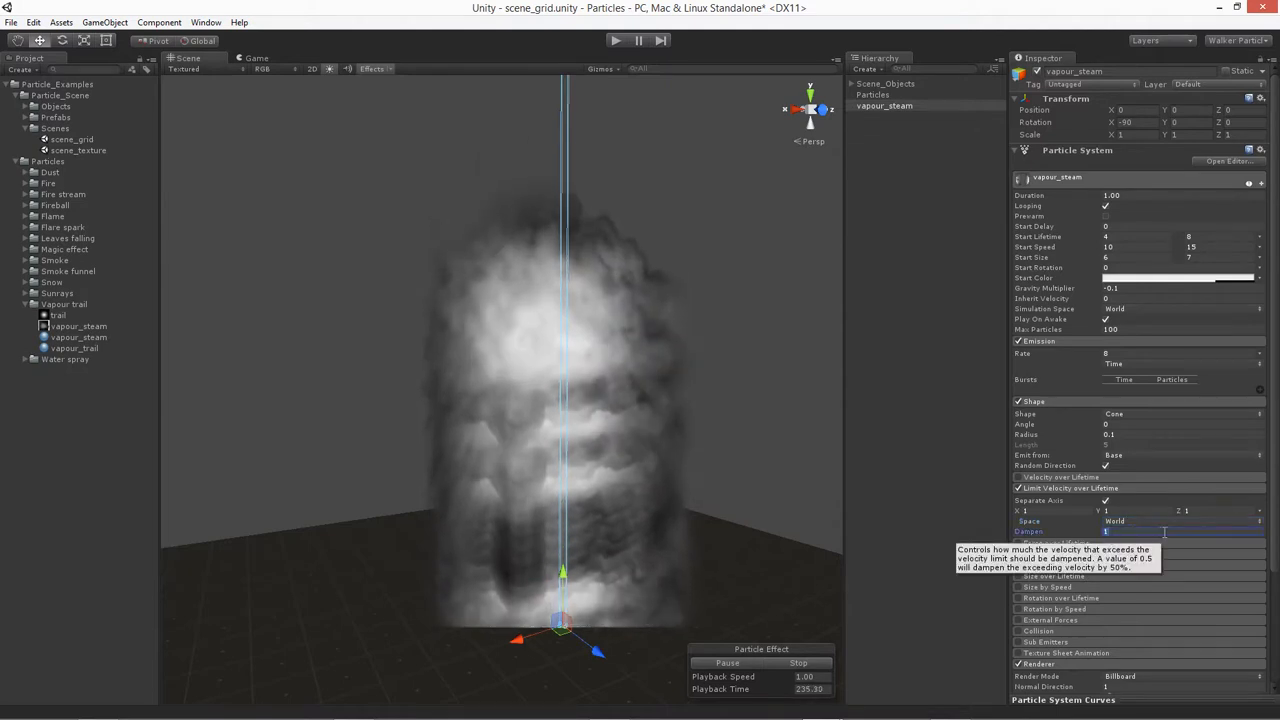
left_click(1140, 531)
type(".1")
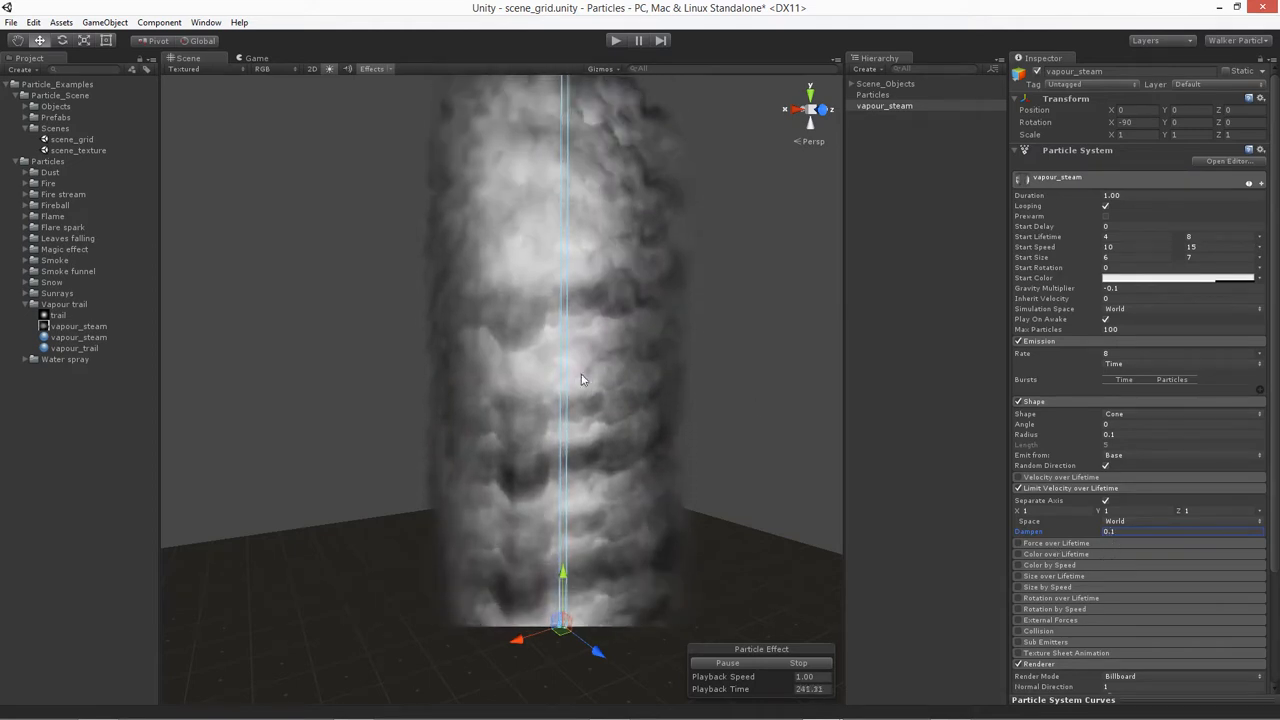
- Enable Size over Lifetime and expand the particle curve editor to show its size curve
middle_click_drag(517, 509, 443, 416)
left_click_drag(443, 416, 550, 520, "alt")
middle_click_drag(563, 256, 566, 340)
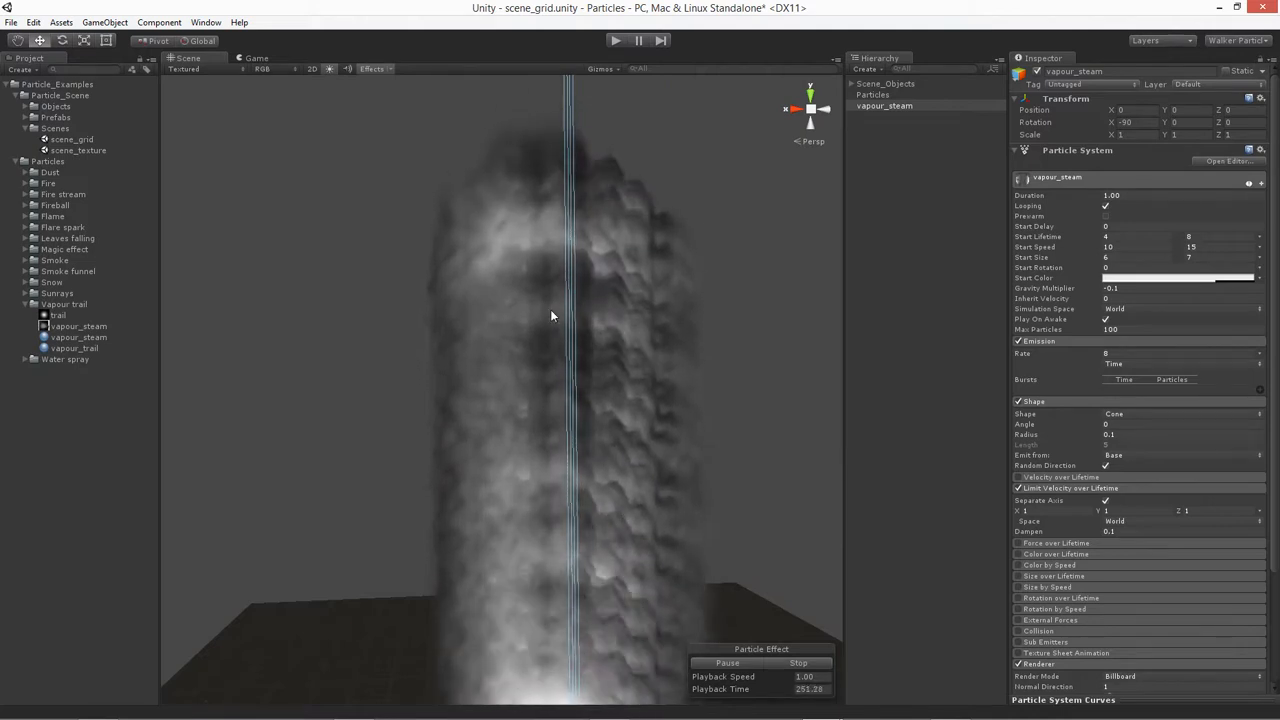
middle_click_drag(570, 560, 574, 480)
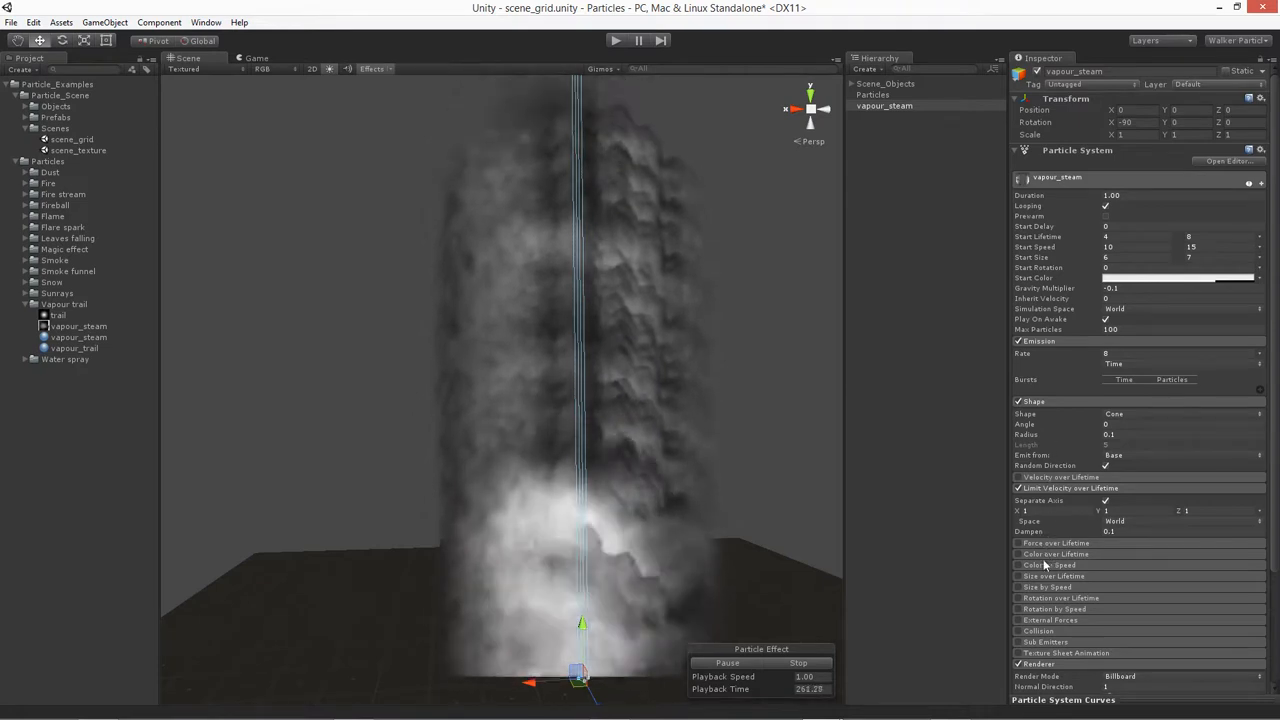
left_click(1046, 576)
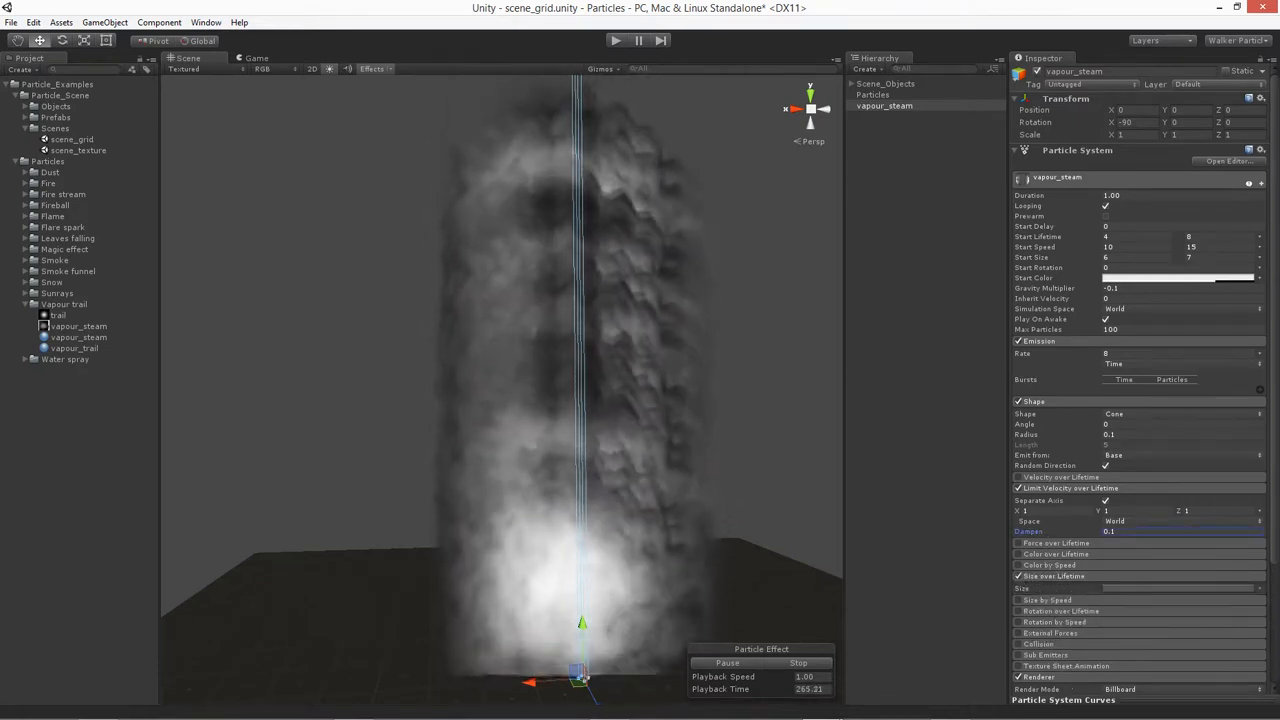
left_click(1018, 577)
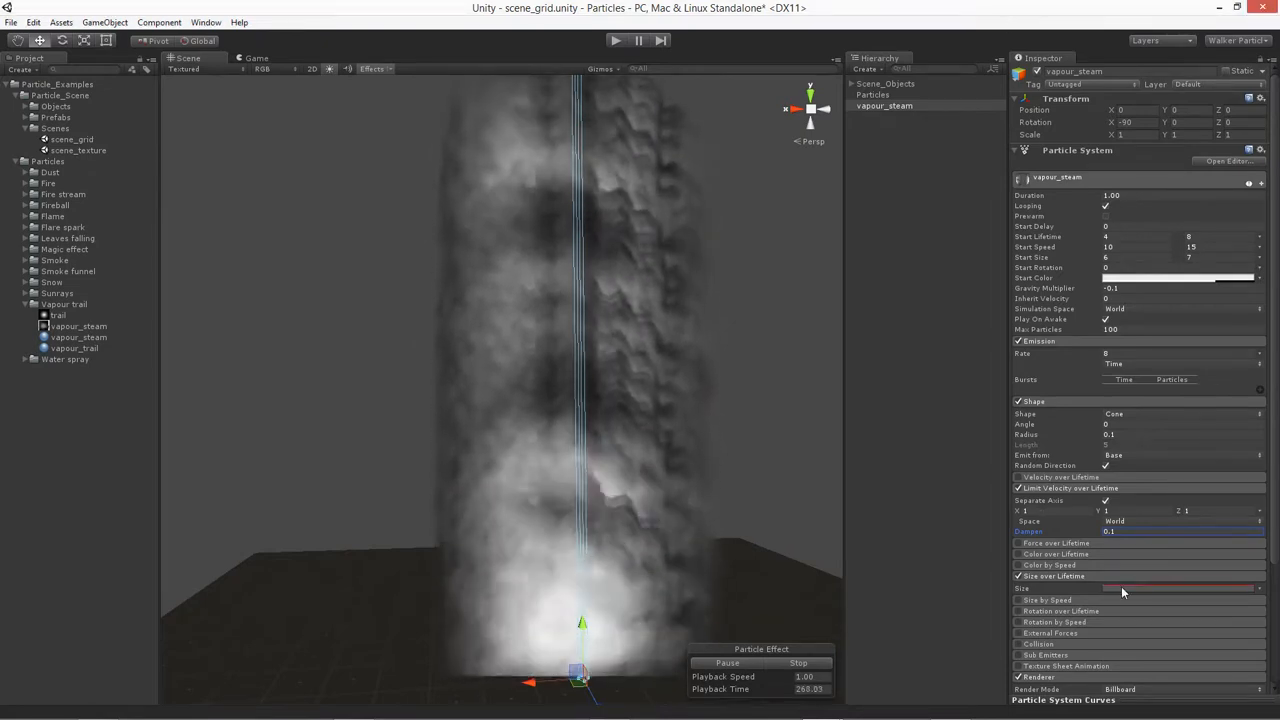
scroll(1115, 588, "down", 4)
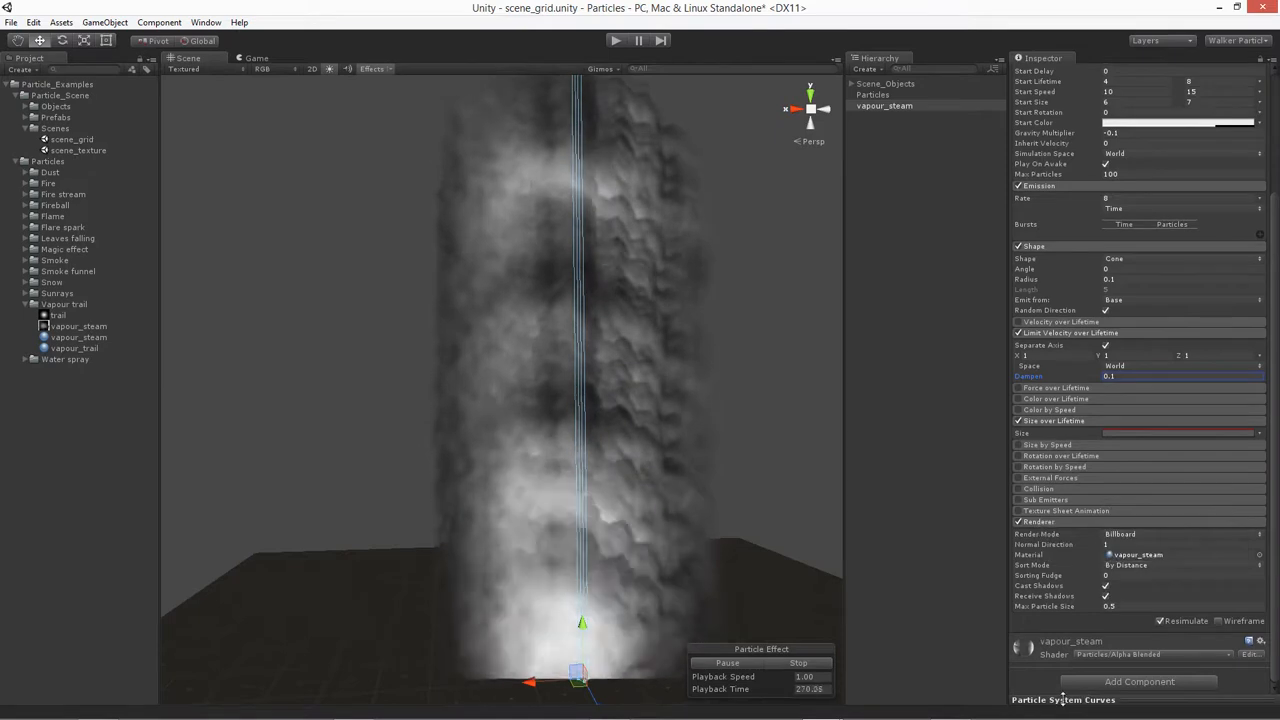
left_click(1063, 700)
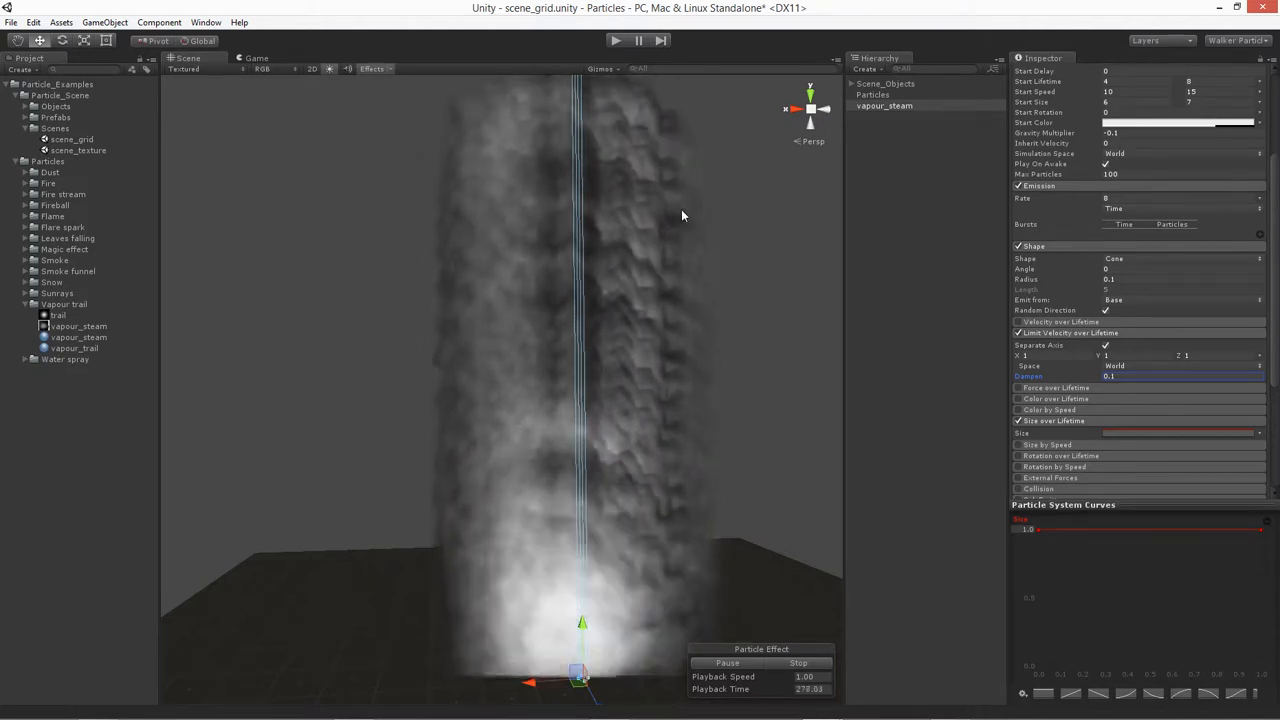
- Set the upper limit of the size curve to 3.0 and lower its starting key to about 0.2
middle_click_drag(622, 437, 601, 393)
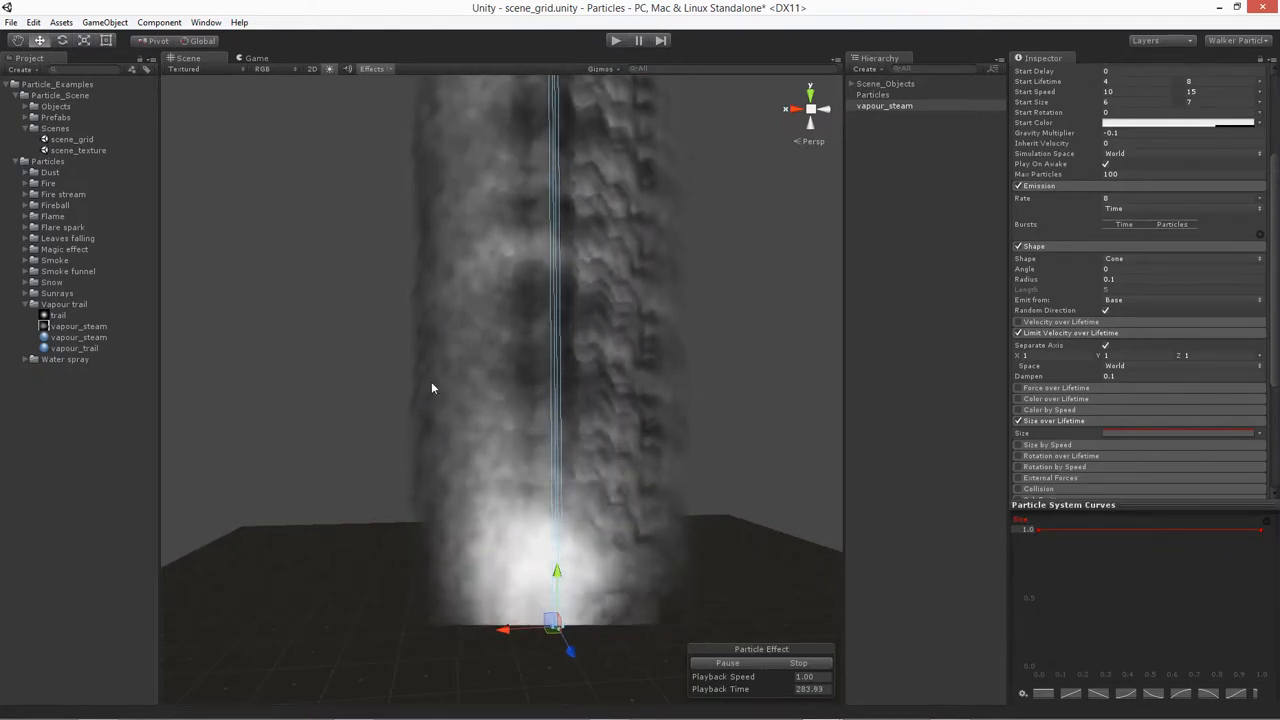
left_click(1025, 530)
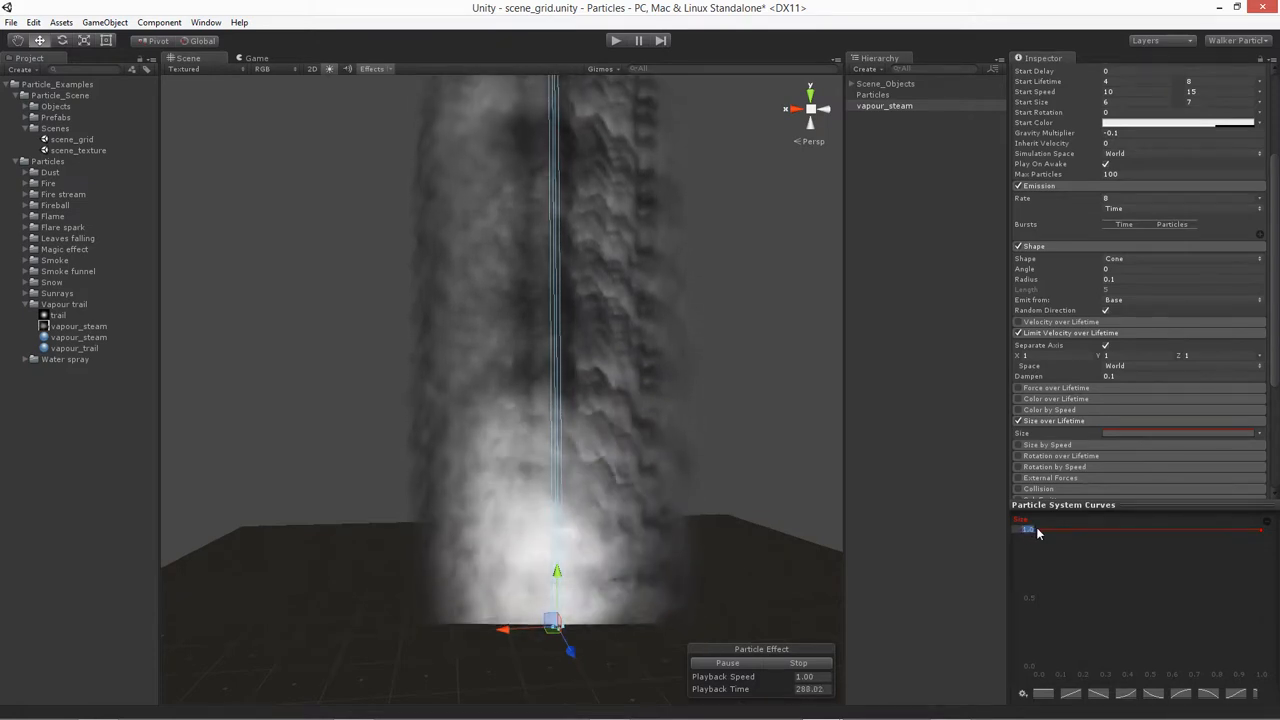
type("3")
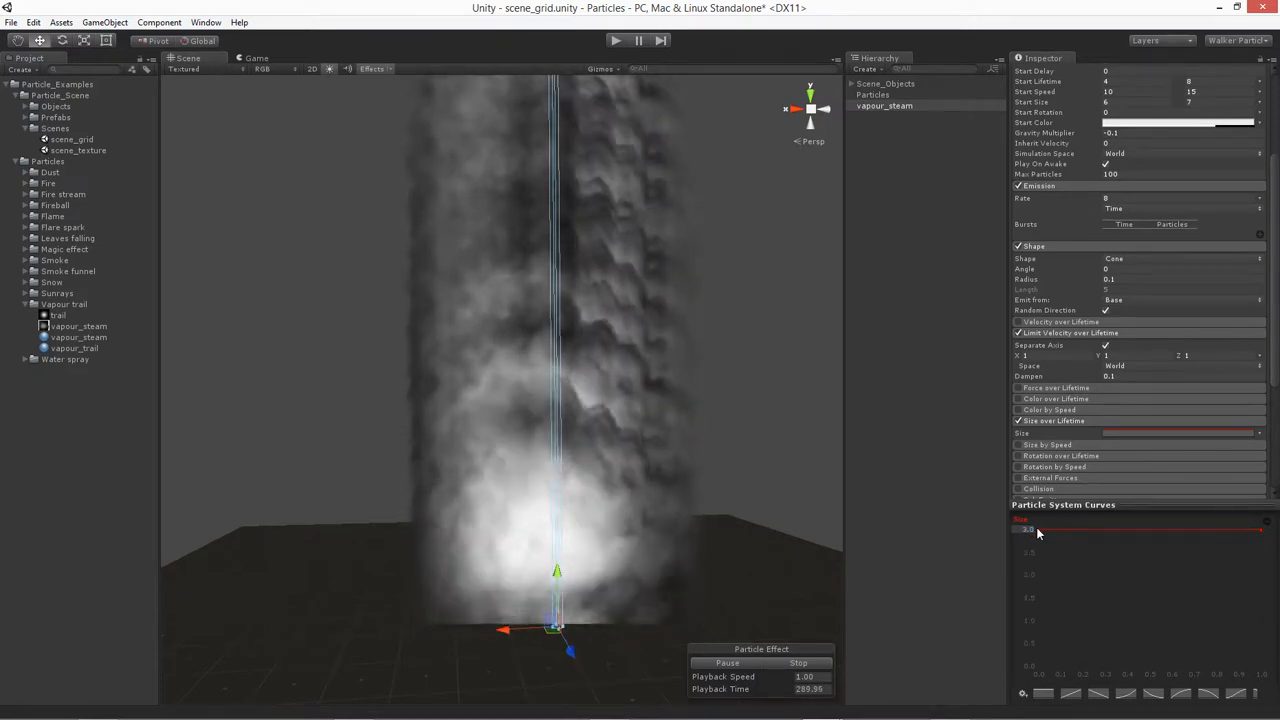
key("Return")
left_click_drag(1010, 558, 941, 565)
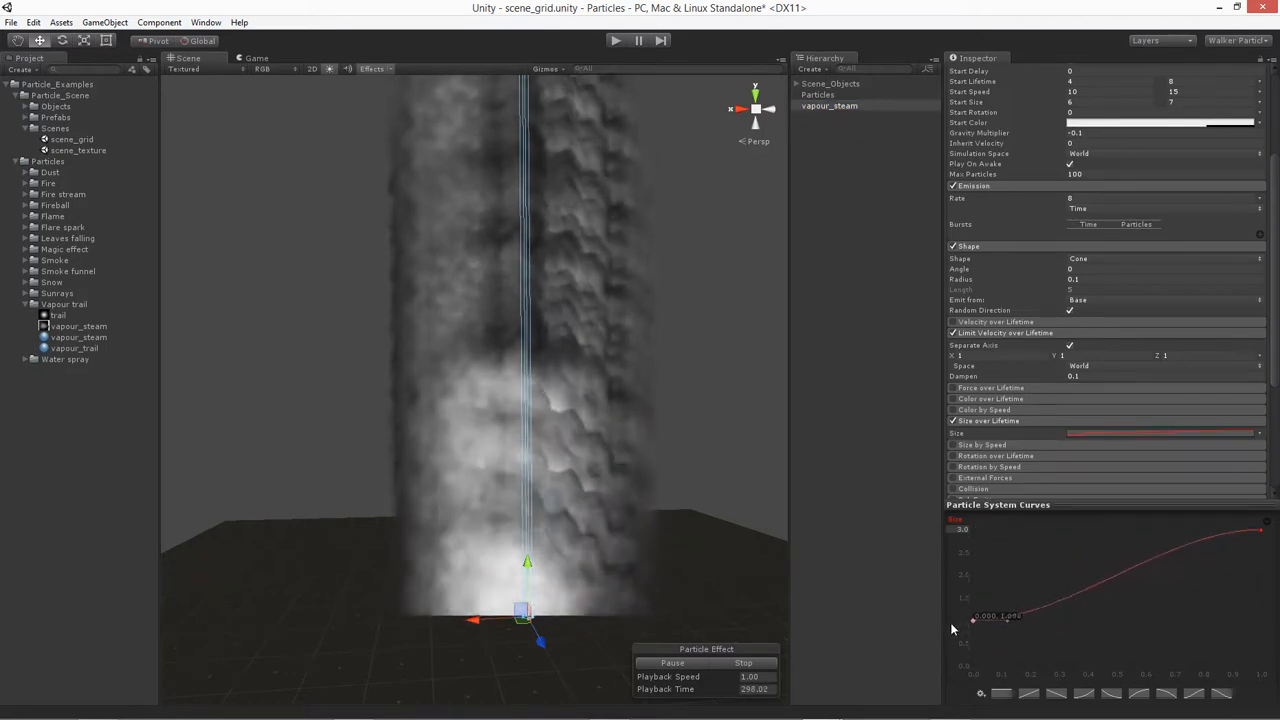
left_click_drag(950, 622, 924, 656)
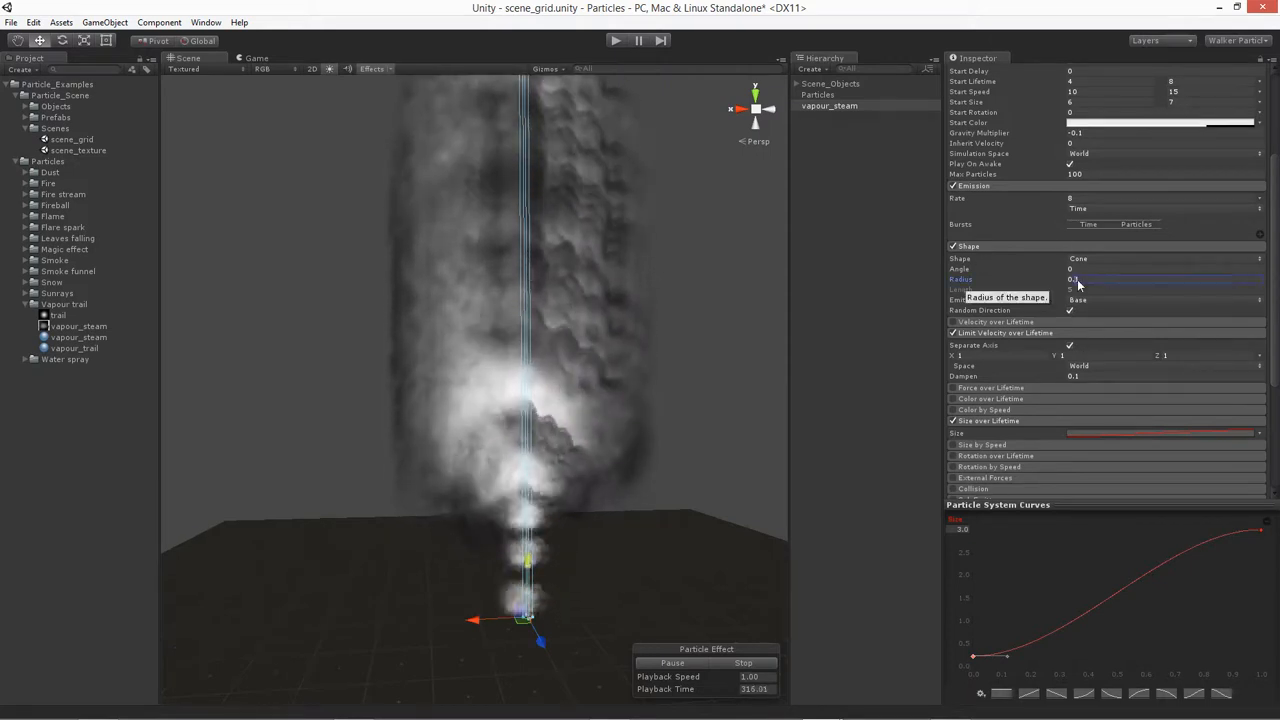
- Set the emitter radius to 0.05 and add two keys to the size curve at about 0.3 and 0.7 of the lifetime
type("0.01")
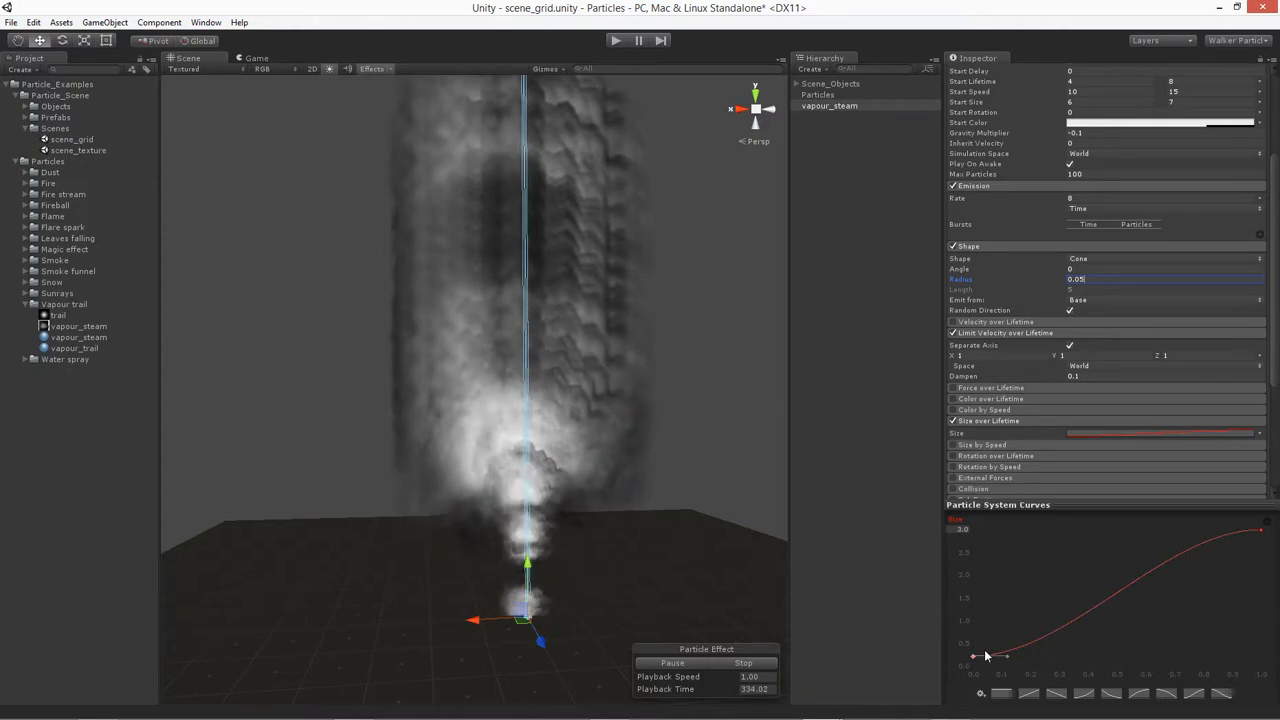
double_click(1063, 626)
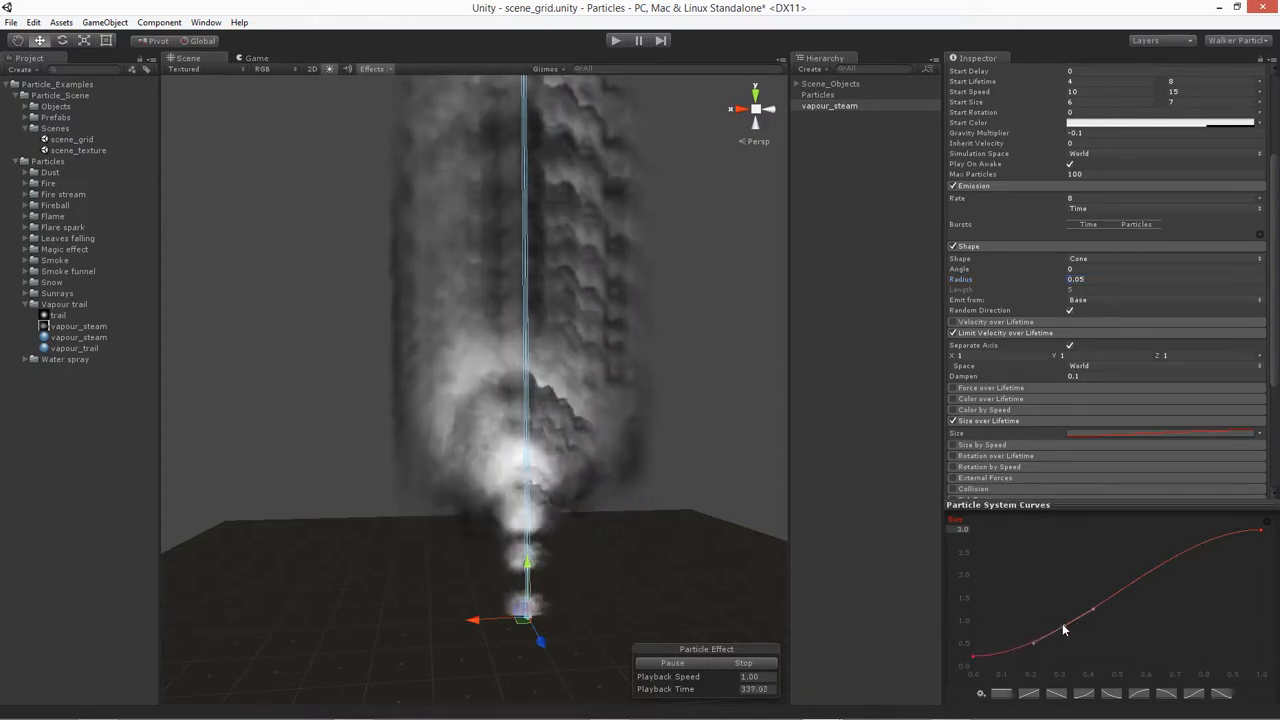
left_click(1181, 549)
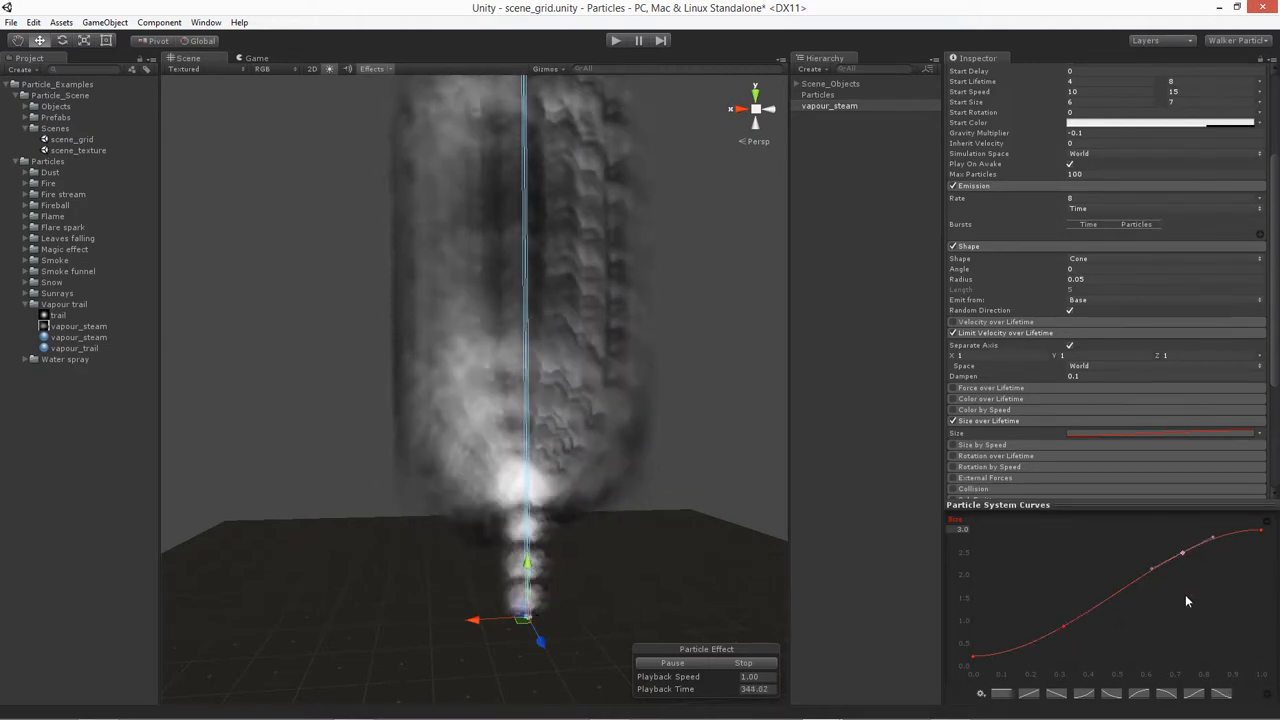
- Reshape the size curve by flattening the tangents at its two middle keys
left_click_drag(1152, 567, 1148, 553)
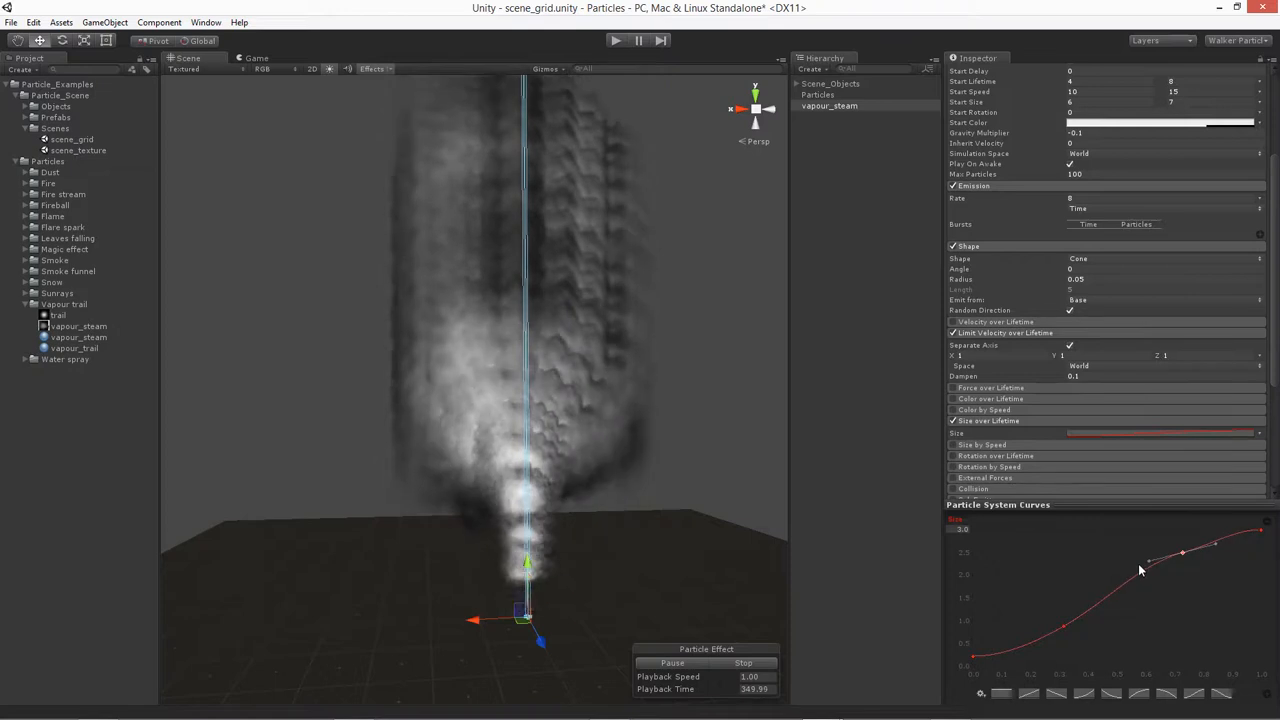
double_click(1063, 625)
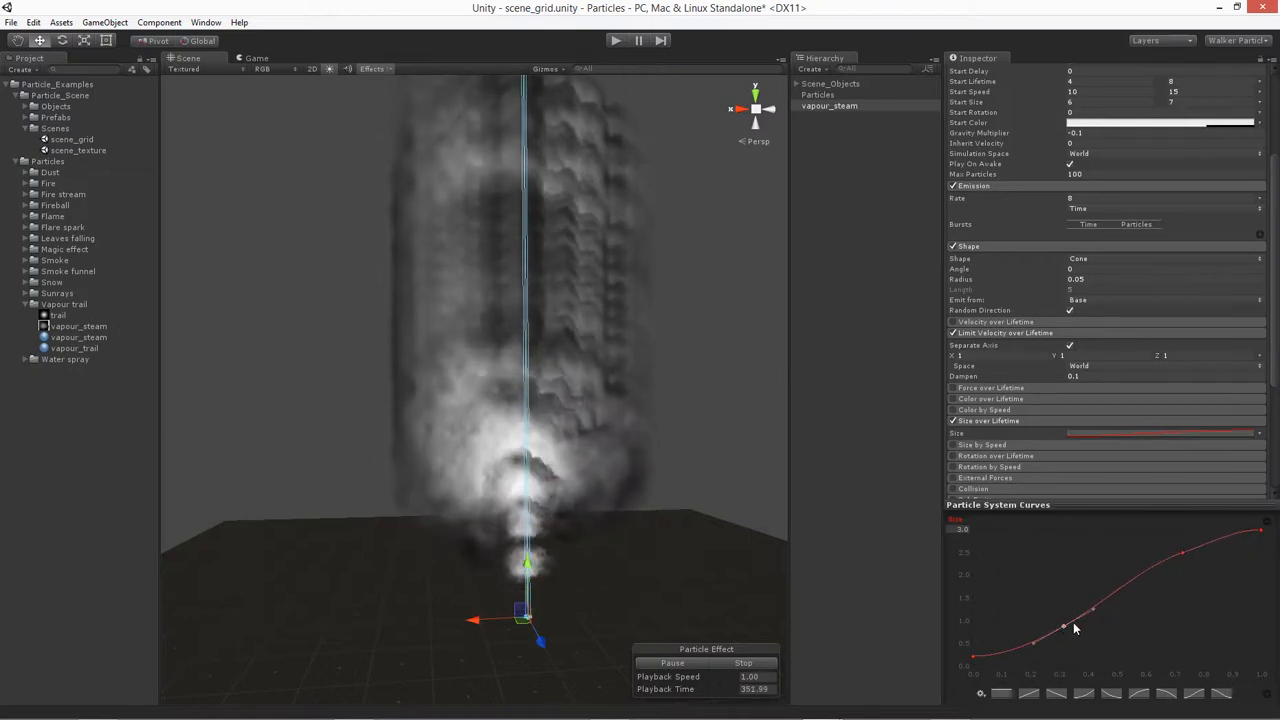
left_click_drag(1091, 612, 1085, 598)
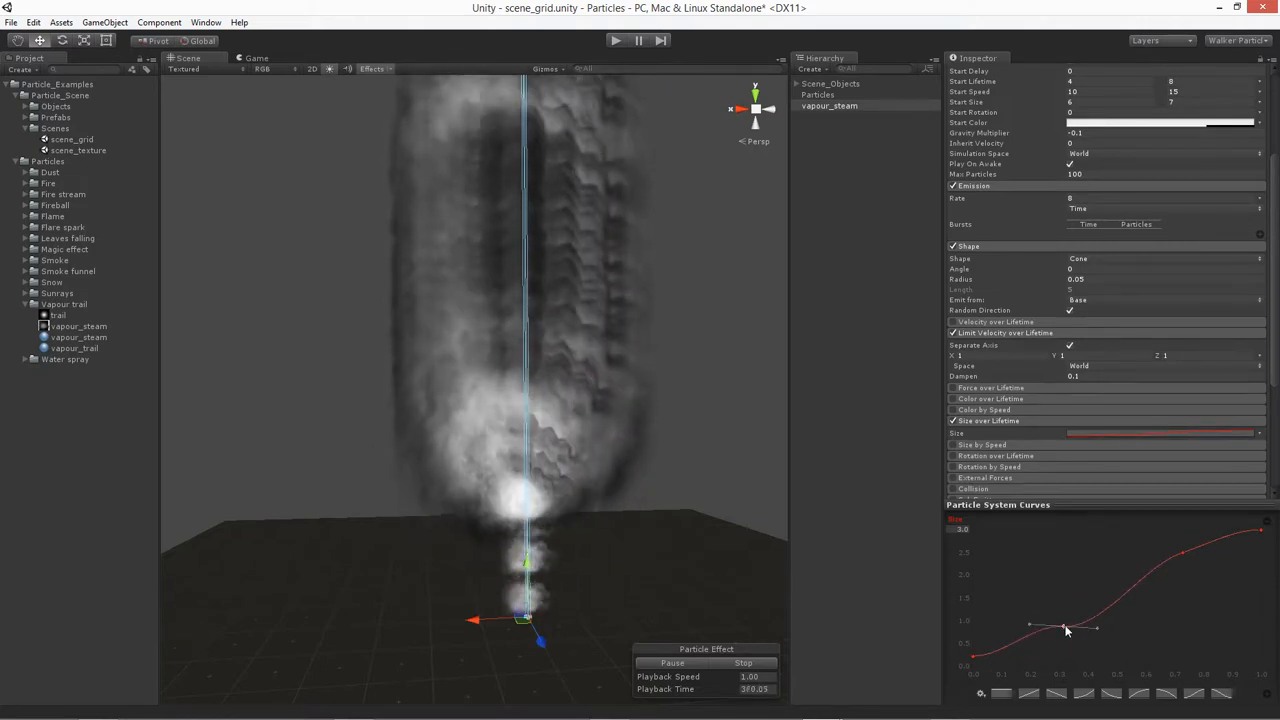
right_click(1065, 628)
mouse_move(1131, 594)
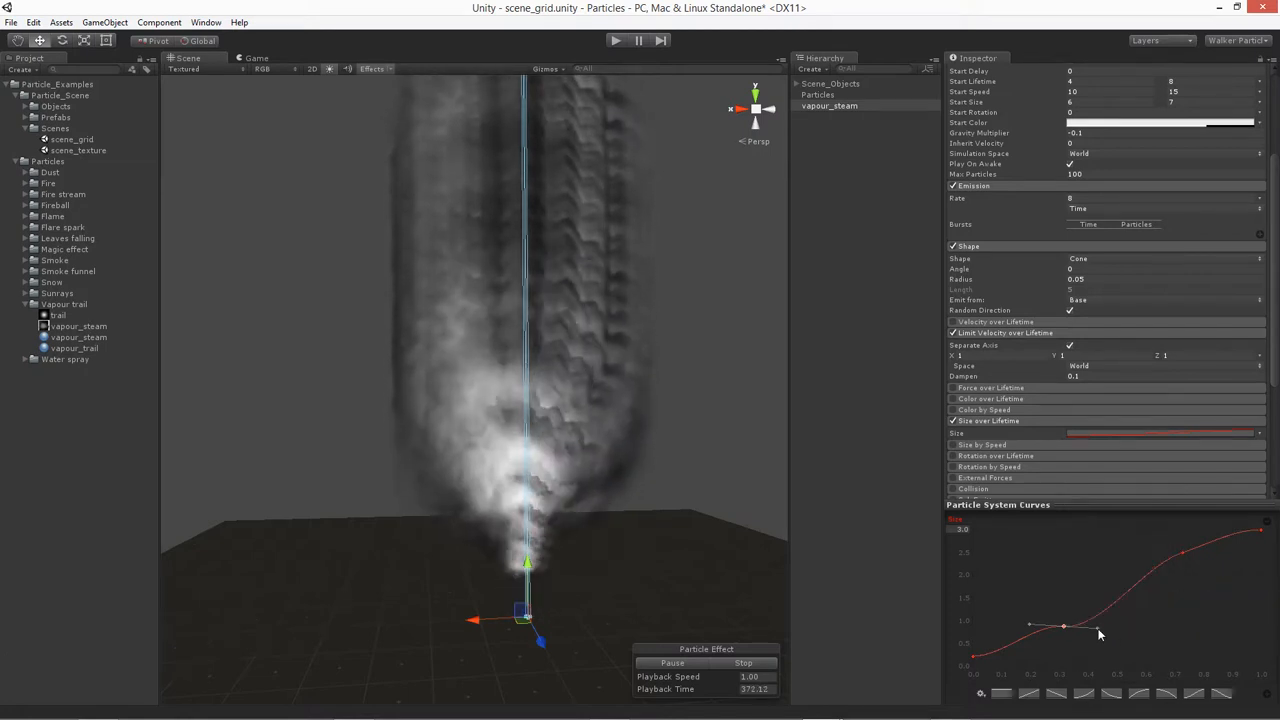
left_click_drag(1097, 627, 1145, 609)
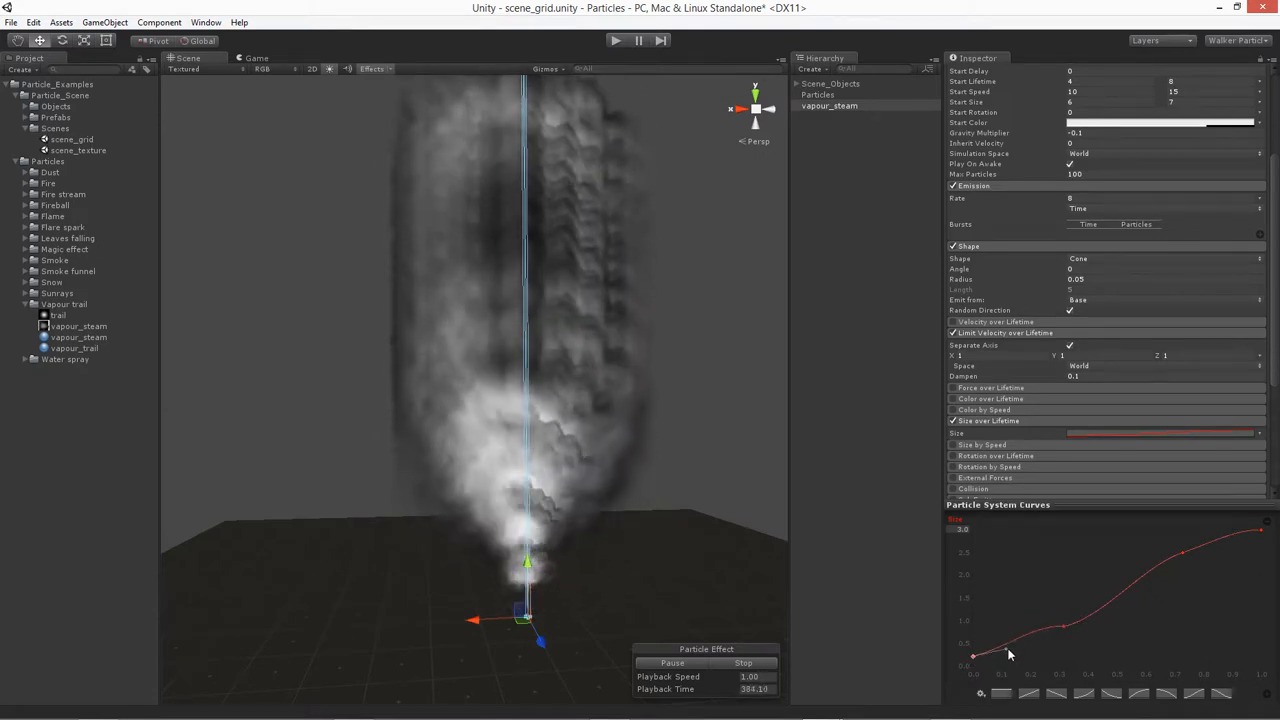
- Steepen the size curve's starting tangent and move its upper middle key to about 0.8 of the lifetime and size 2.8
left_click_drag(1003, 643, 1000, 638)
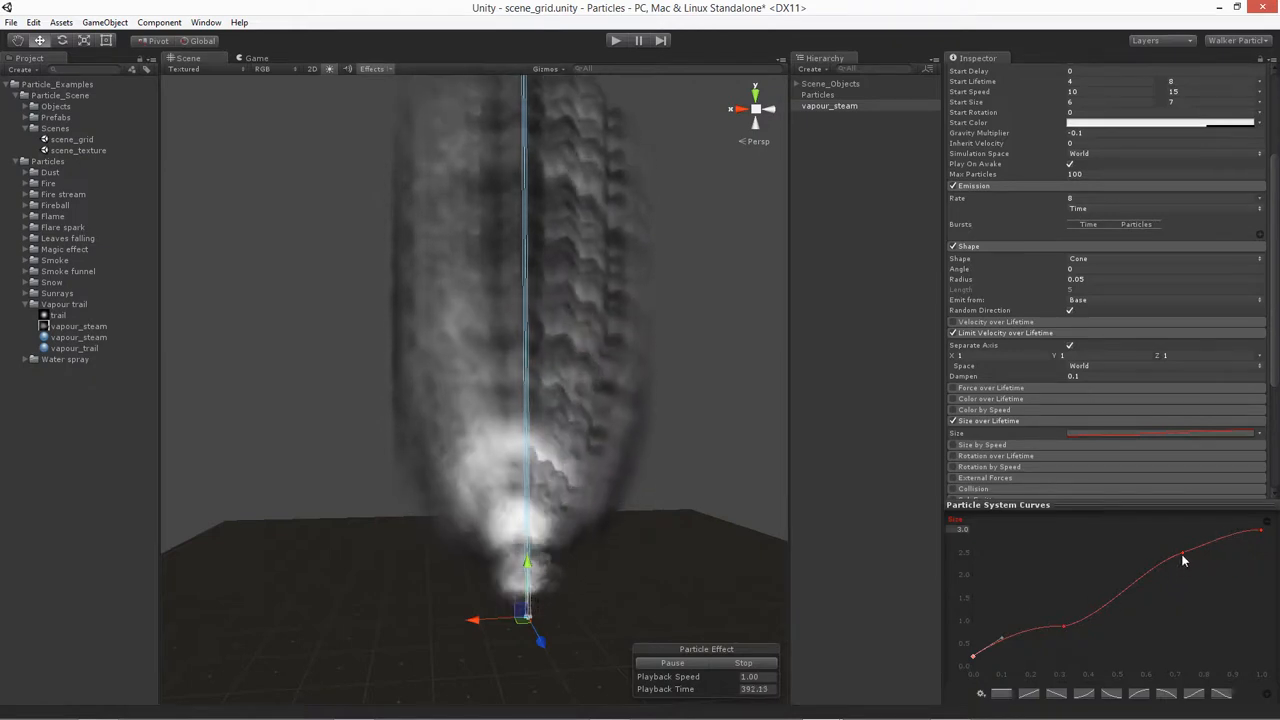
left_click_drag(1184, 551, 1202, 535)
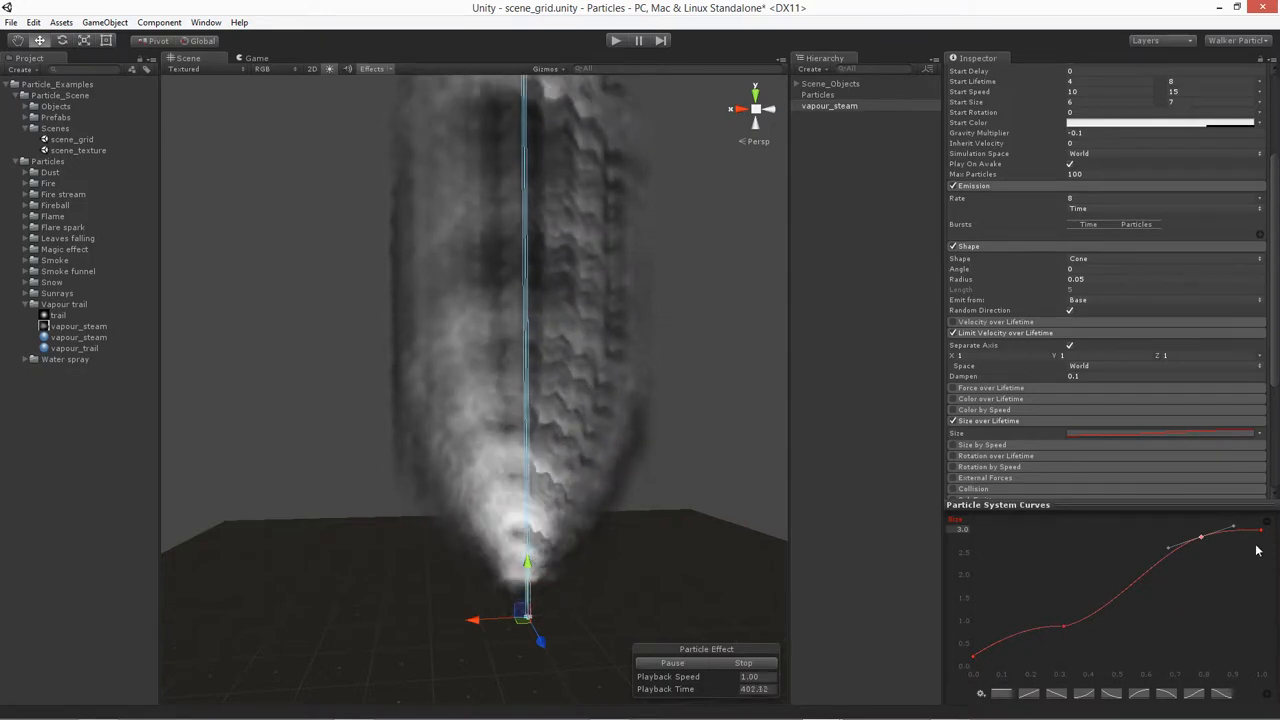
middle_click_drag(410, 394, 405, 430)
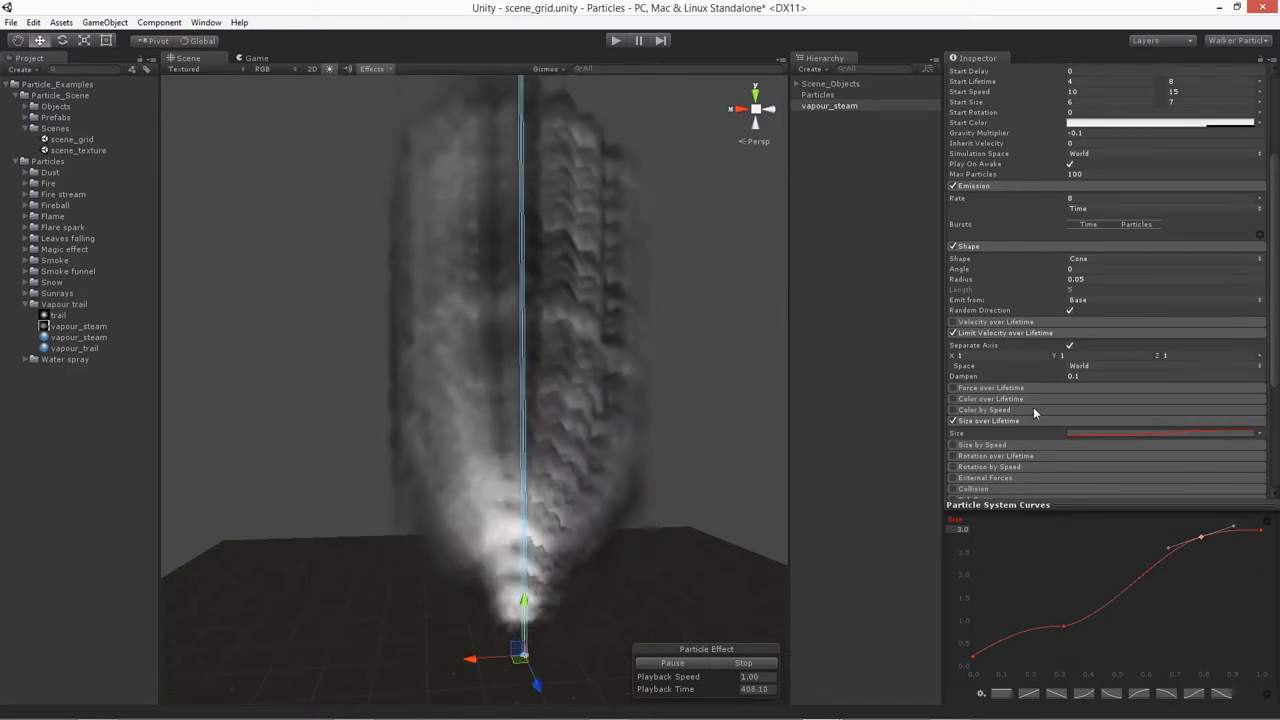
- Enable Rotation over Lifetime and set its angular velocity to Random Between Two Curves
left_click(962, 456)
left_click(957, 455)
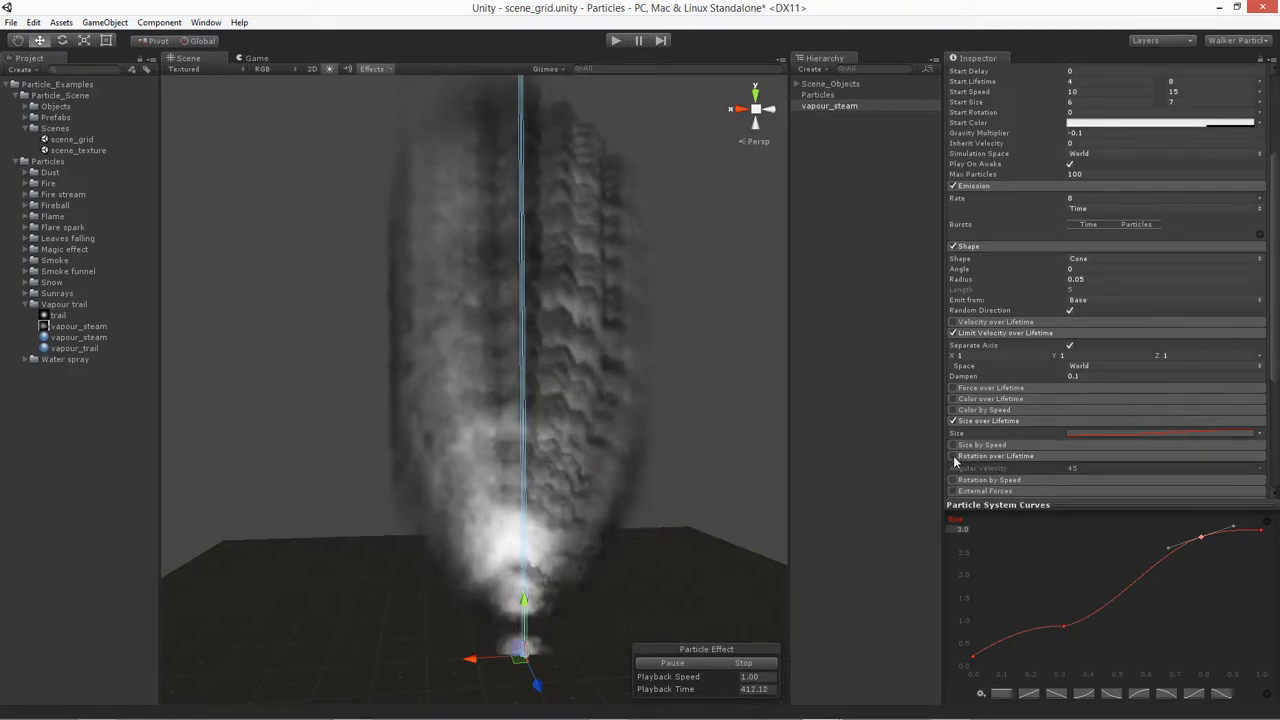
scroll(960, 445, "down", 5)
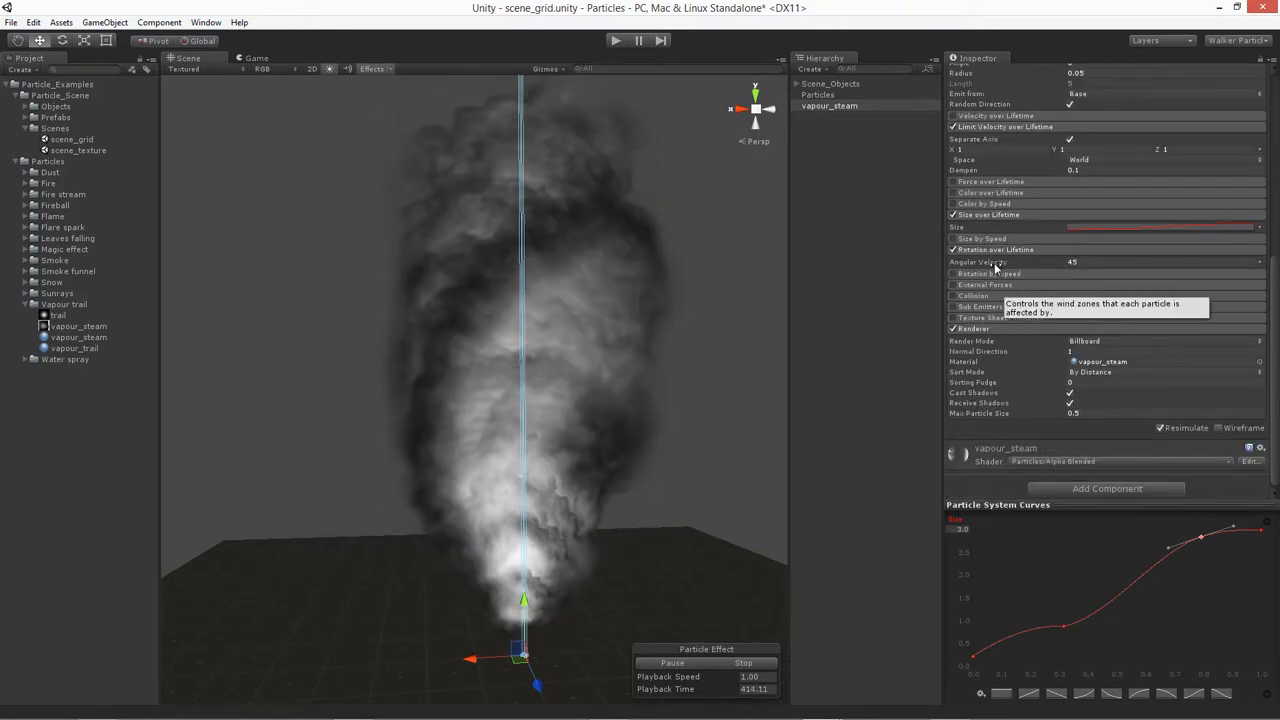
left_click(1260, 262)
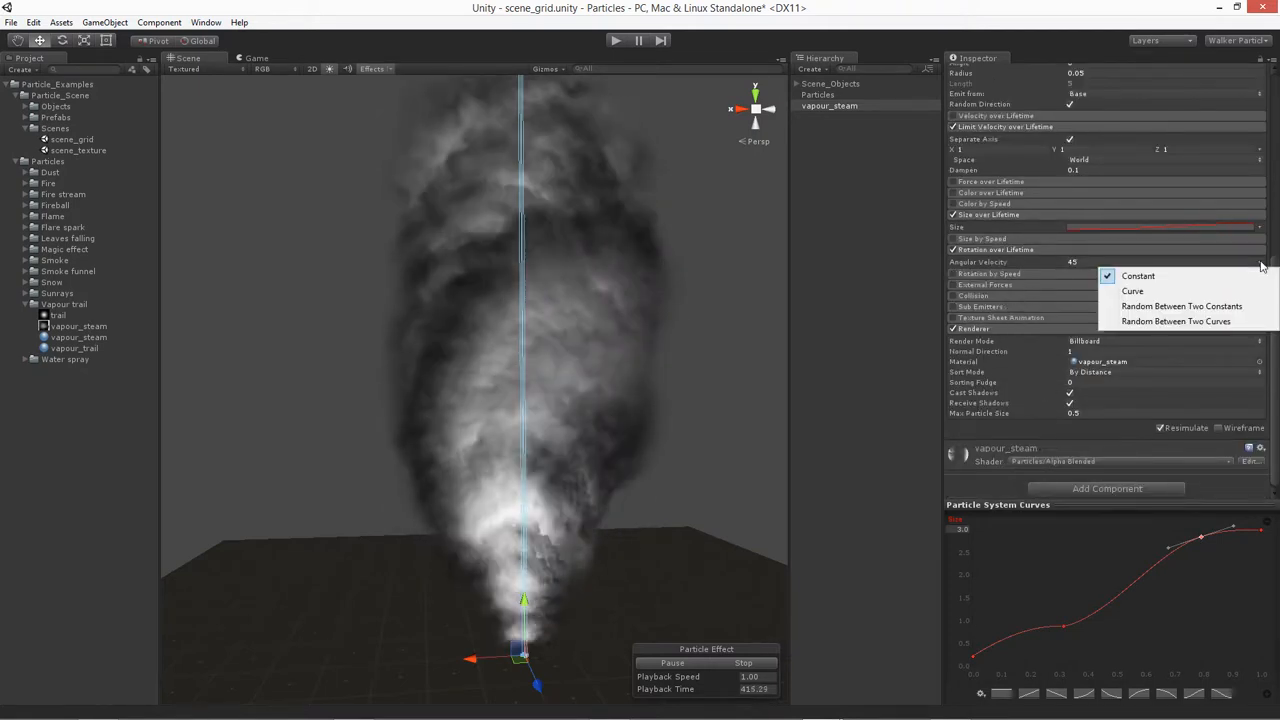
left_click(1216, 322)
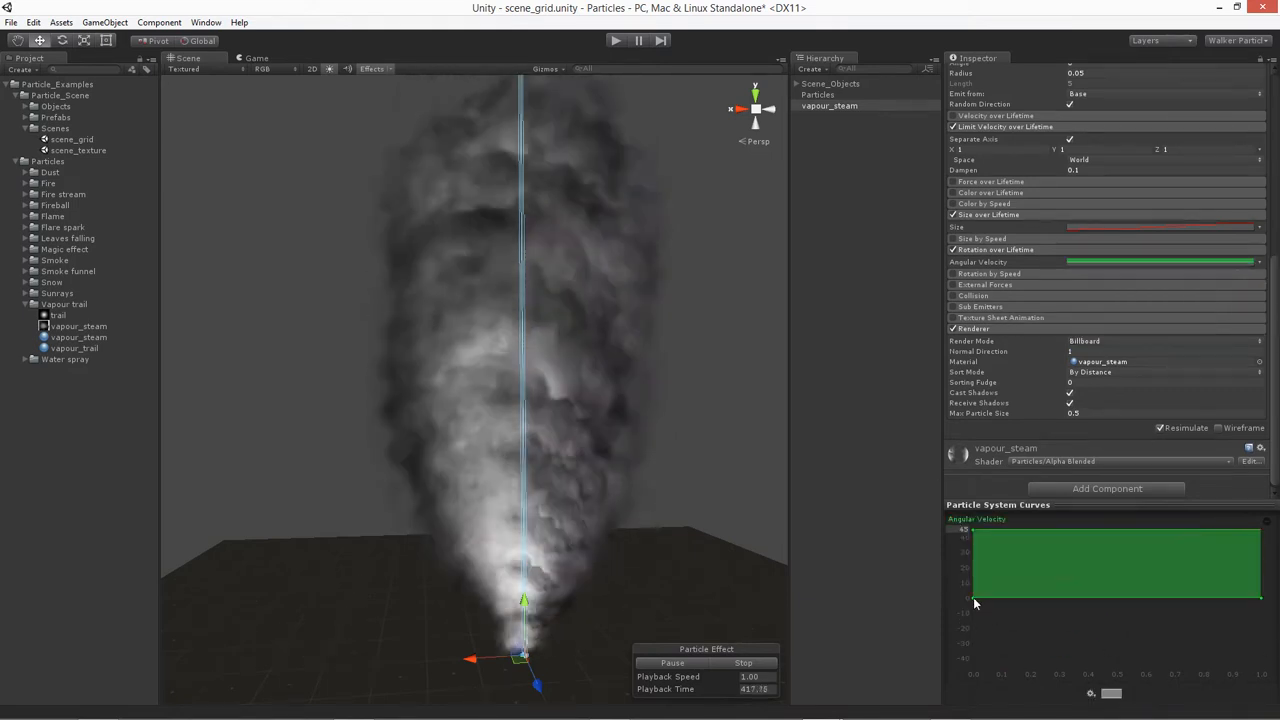
- Start the two angular velocity curves at about -43 and 41, and add an end key at about 5 to the upper curve
left_click_drag(975, 603, 977, 671)
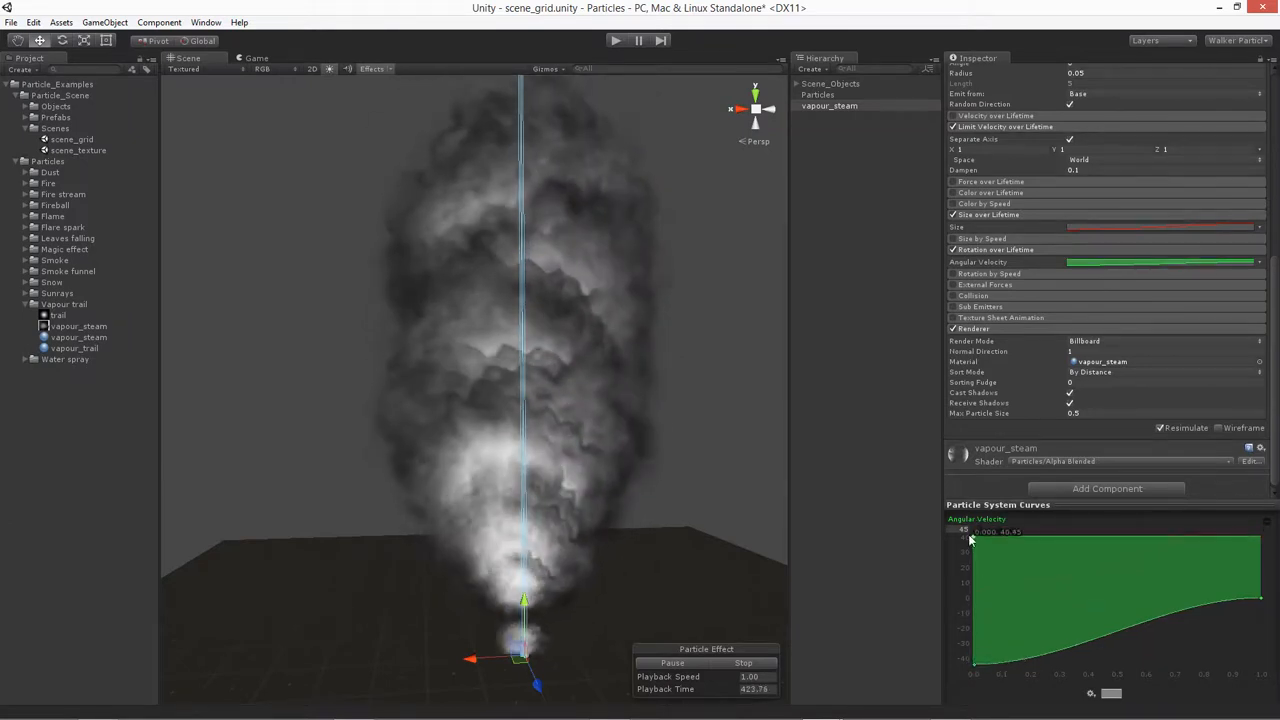
right_click(1261, 541)
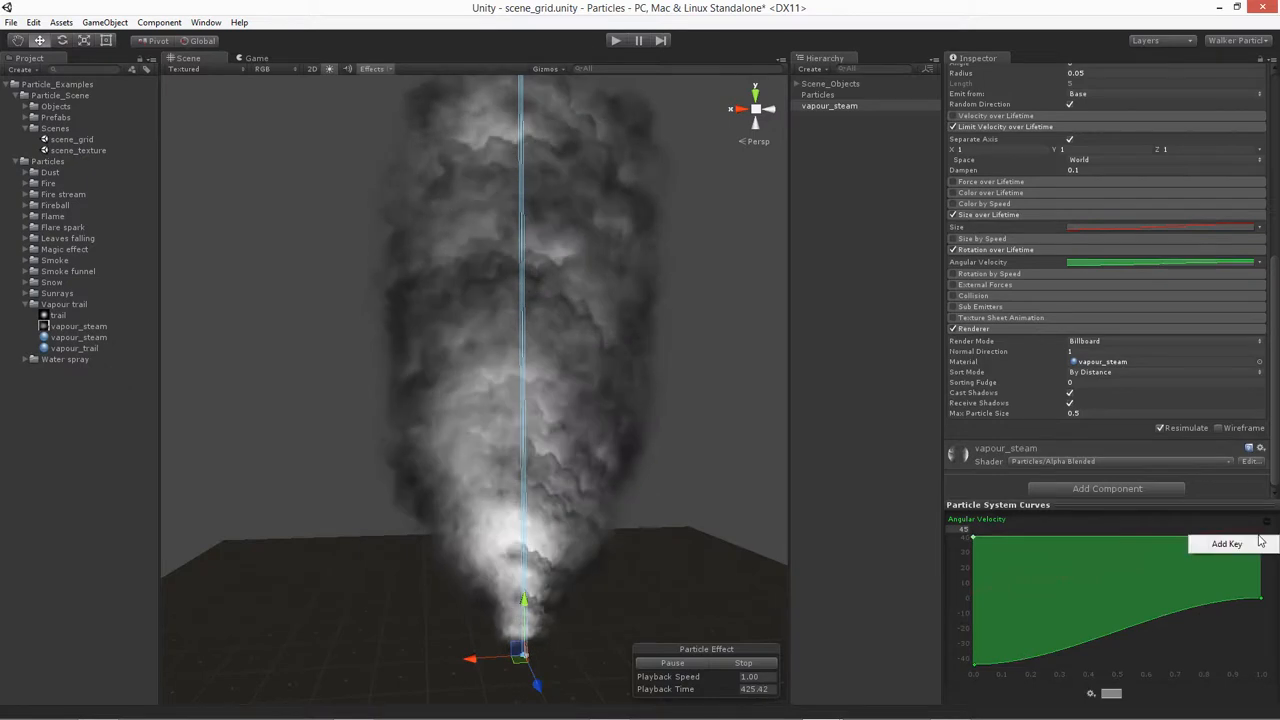
left_click(1261, 546)
left_click_drag(1260, 539, 1263, 593)
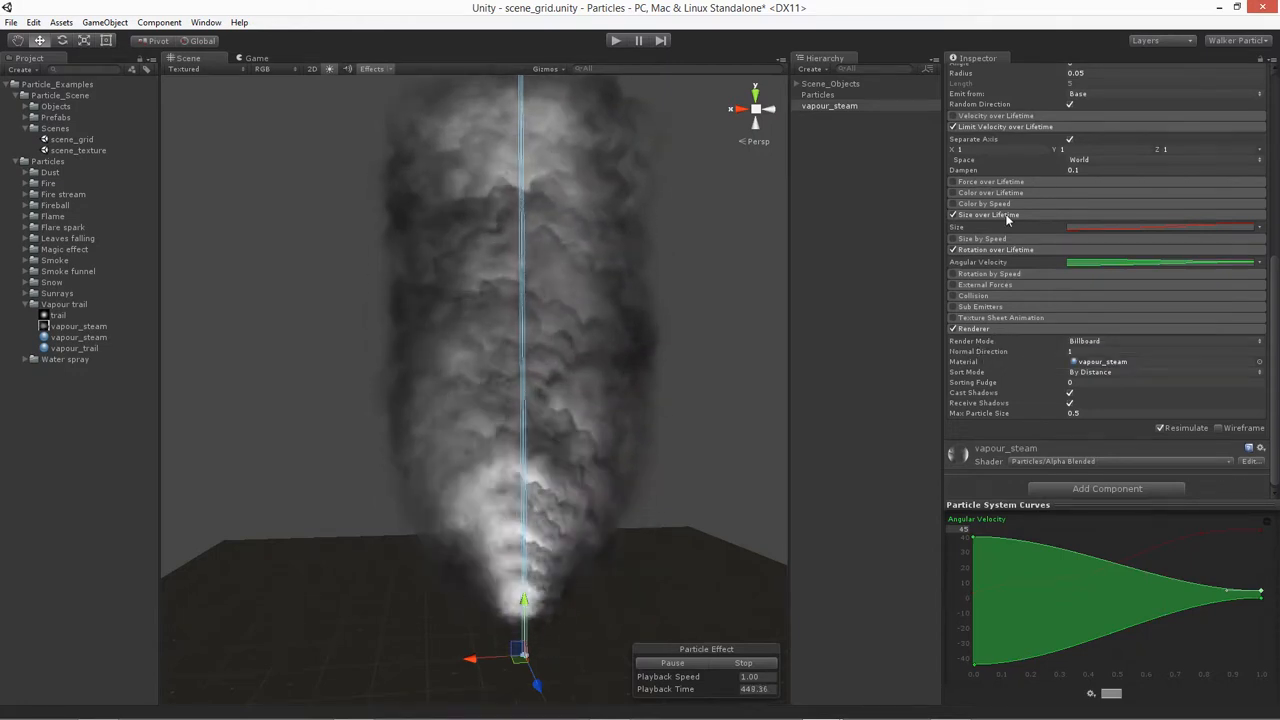
- Enable Color over Lifetime and set the alpha at the end of its gradient to 0
left_click(990, 193)
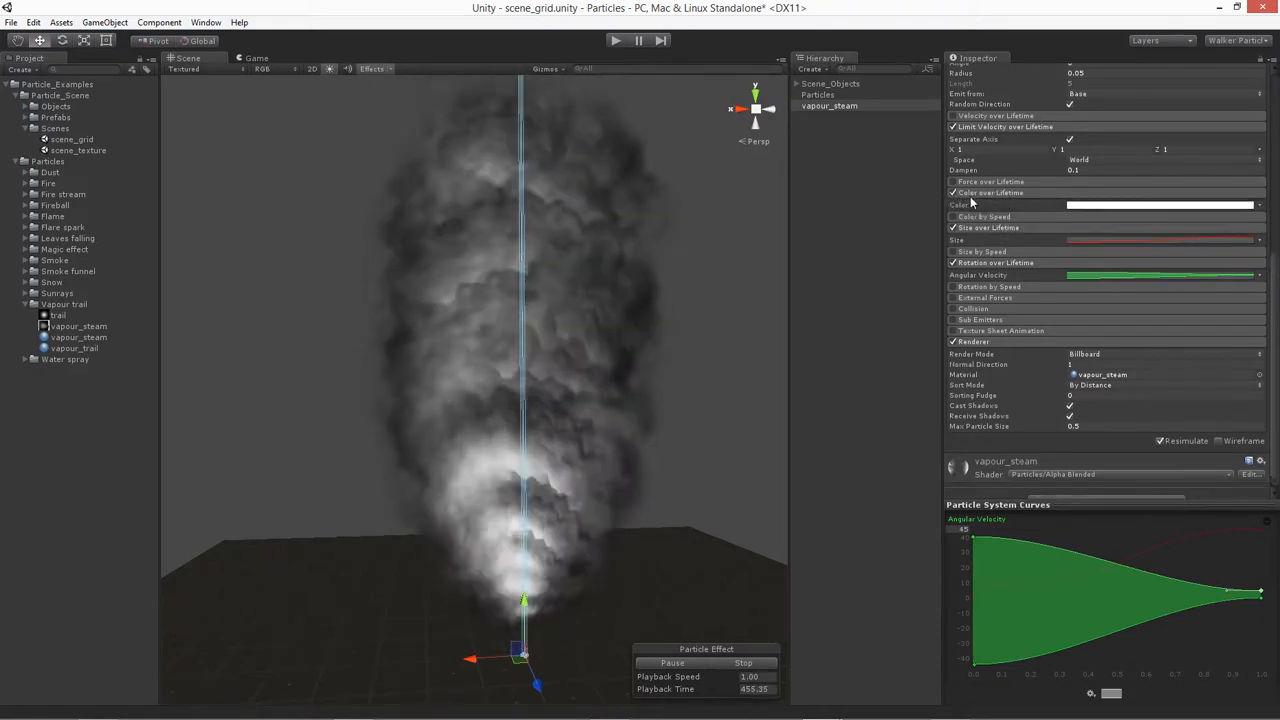
left_click(1123, 207)
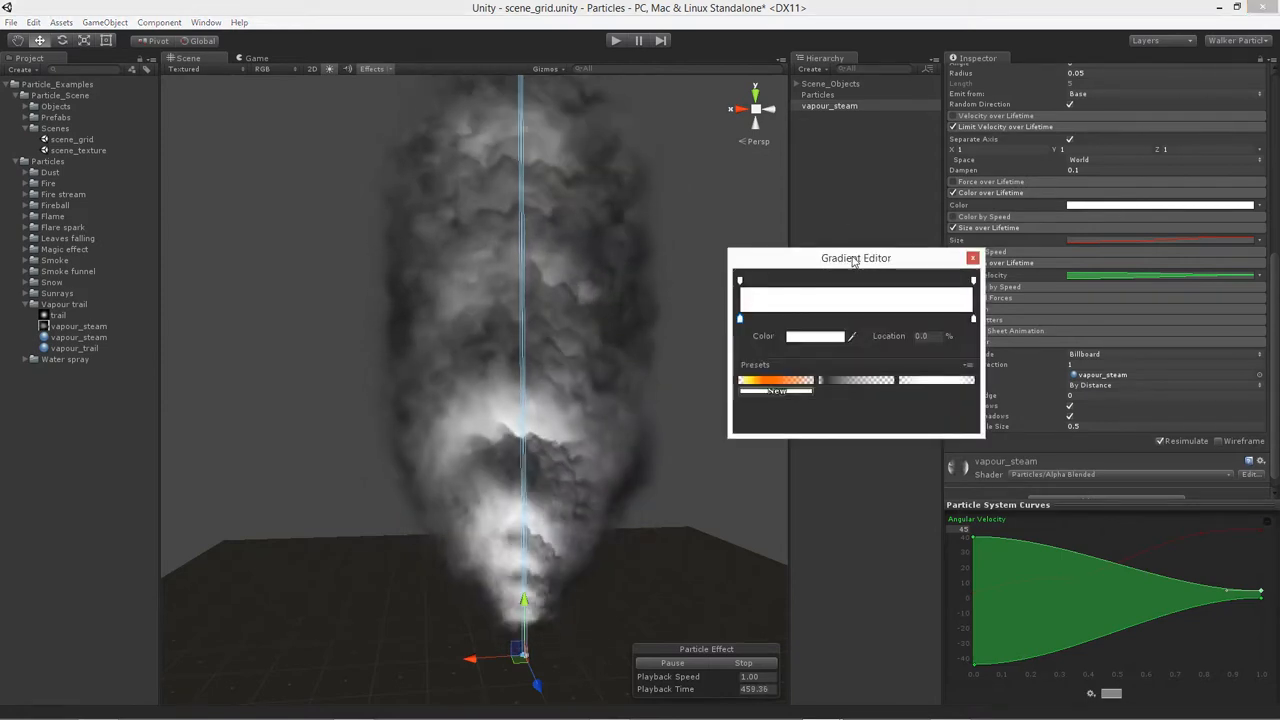
left_click_drag(851, 261, 882, 259)
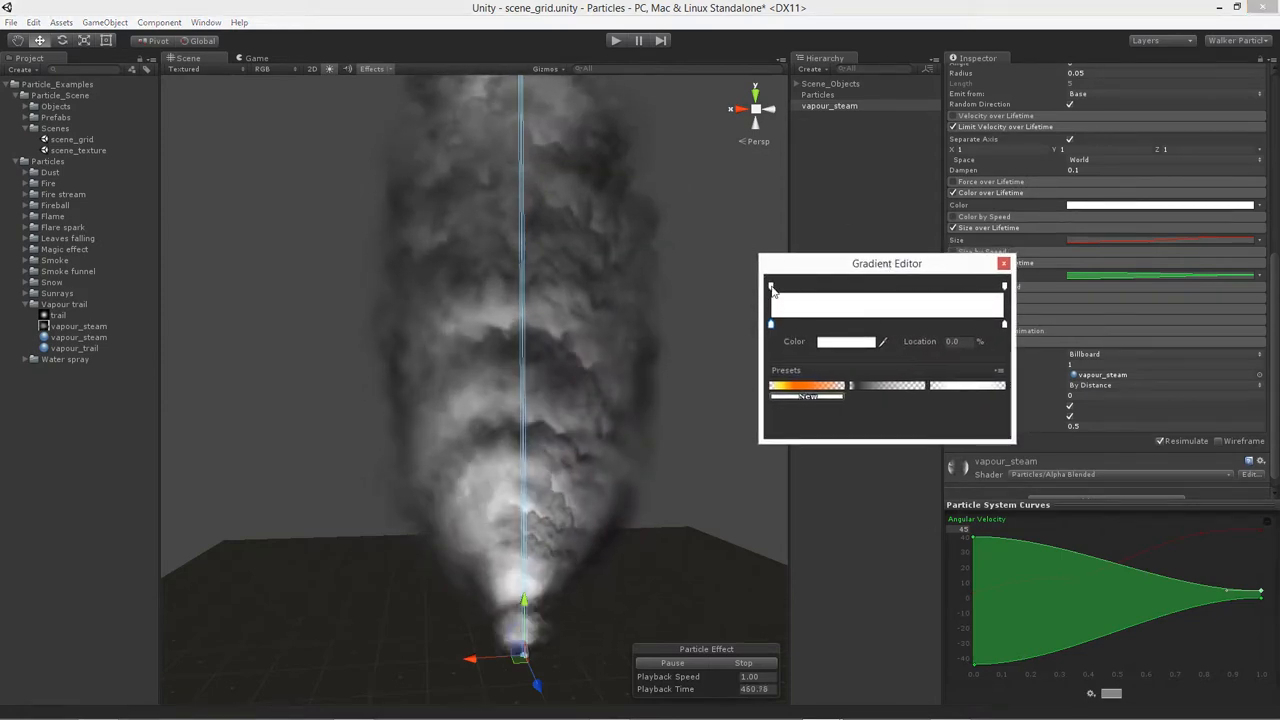
left_click(771, 288)
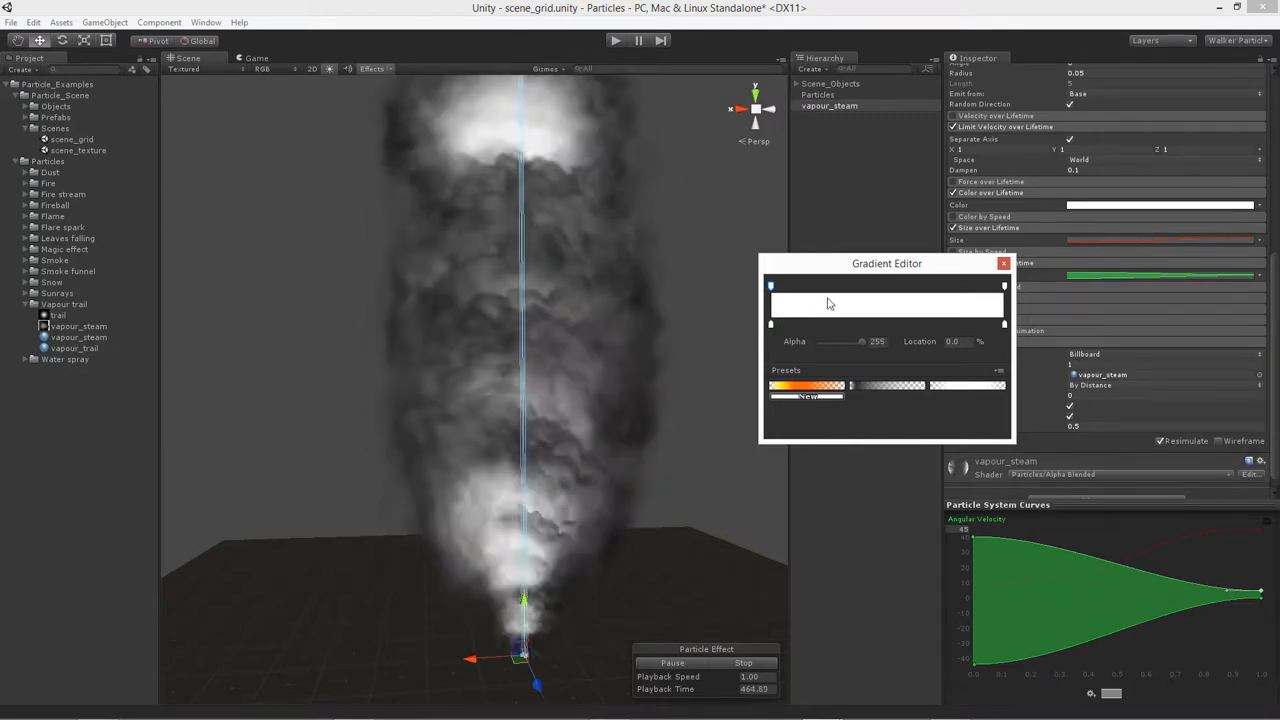
left_click(1004, 287)
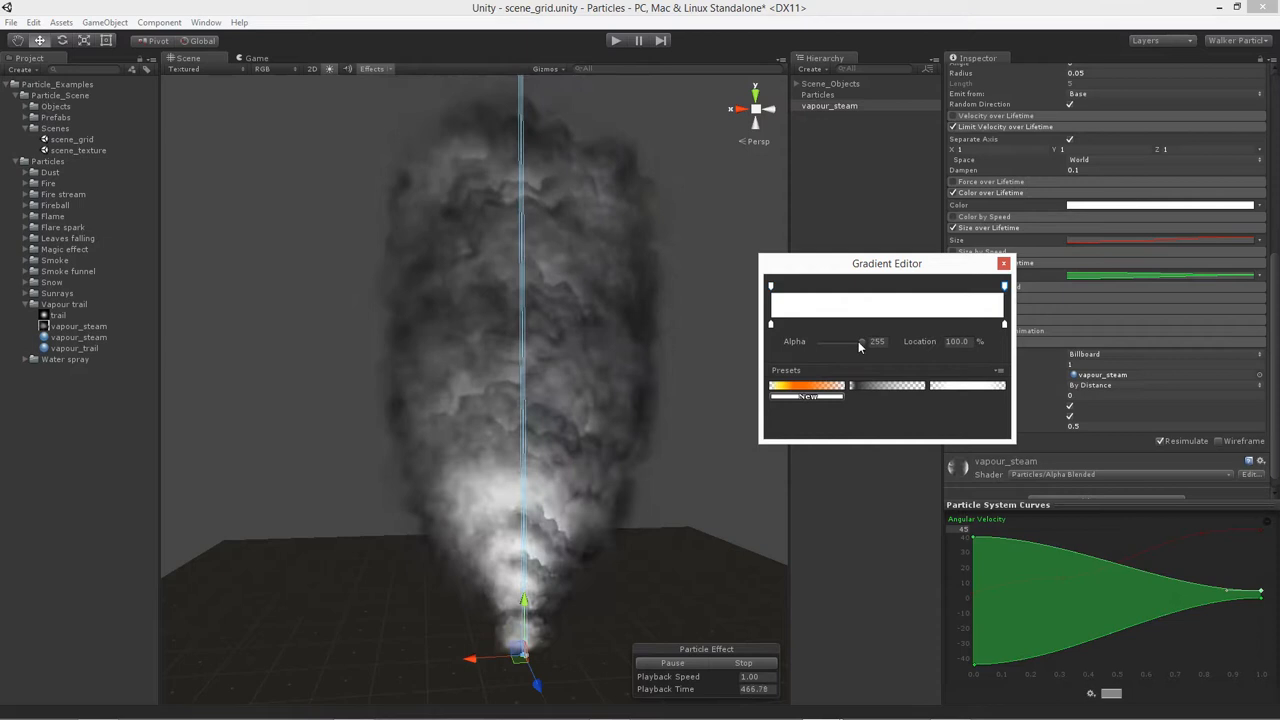
left_click_drag(862, 344, 809, 360)
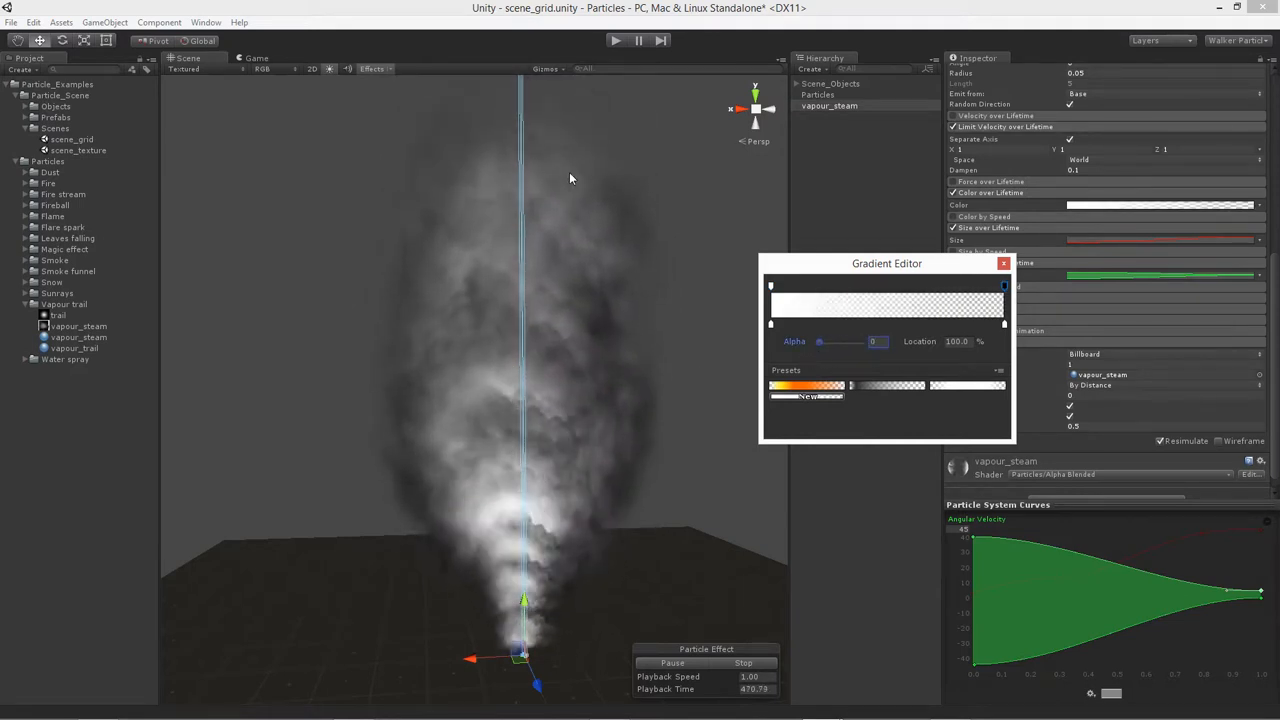
- Add an alpha key at 73.8% of the color gradient with an alpha of 141 and close the Gradient Editor
left_click(945, 287)
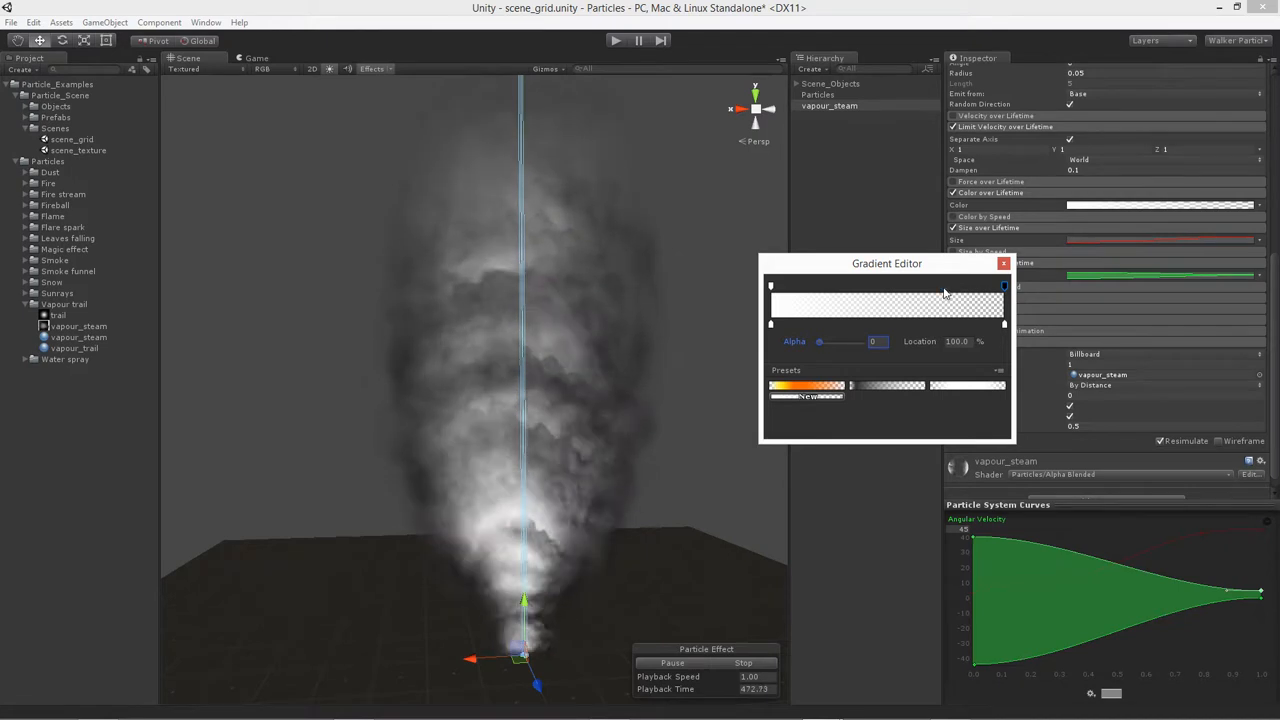
left_click_drag(830, 342, 842, 370)
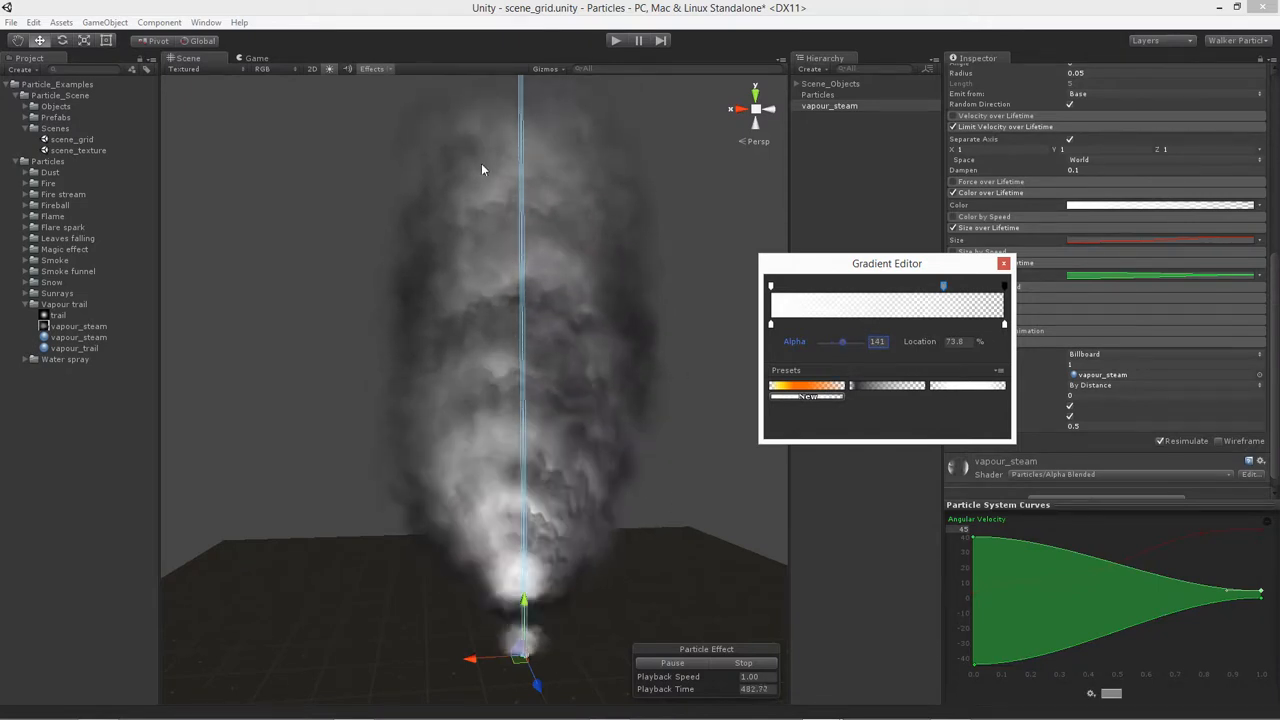
left_click(491, 306)
- Try the renderer's Oldest First sort mode, and settle on Youngest First, checking the steam from another angle
left_click_drag(429, 360, 725, 453, "alt")
left_click_drag(458, 453, 432, 462, "alt")
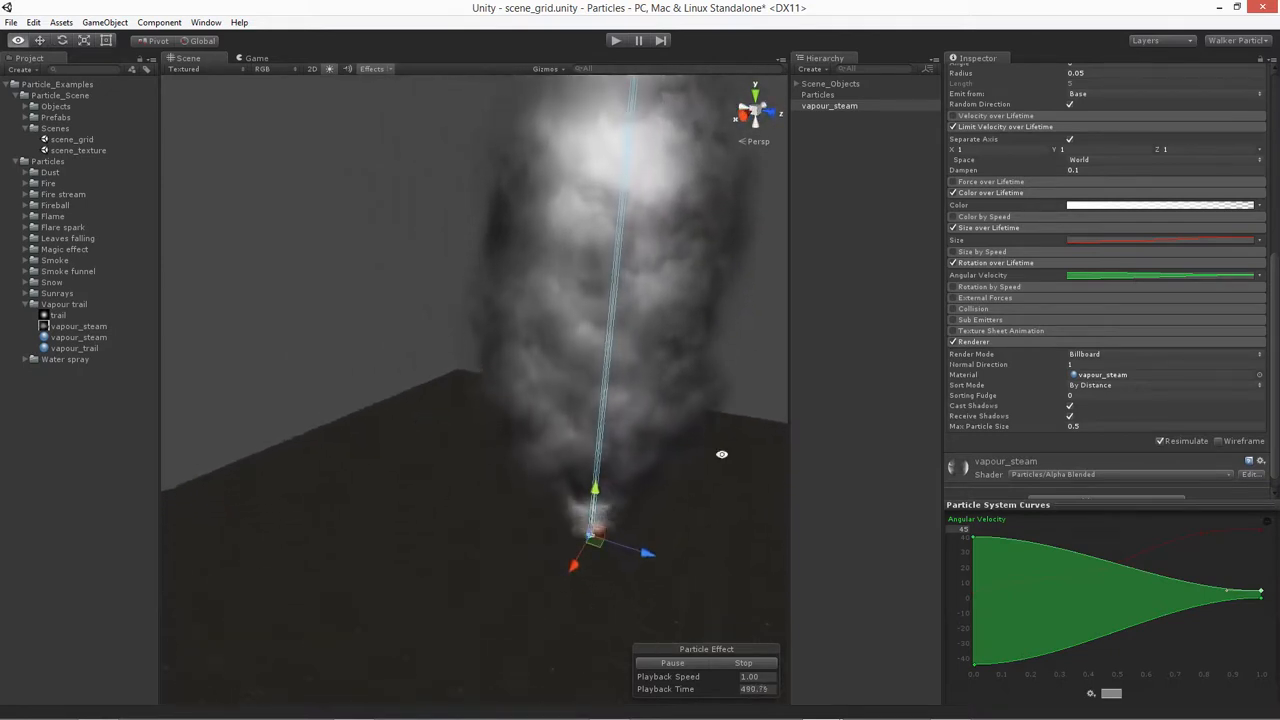
left_click_drag(722, 305, 700, 266, "alt")
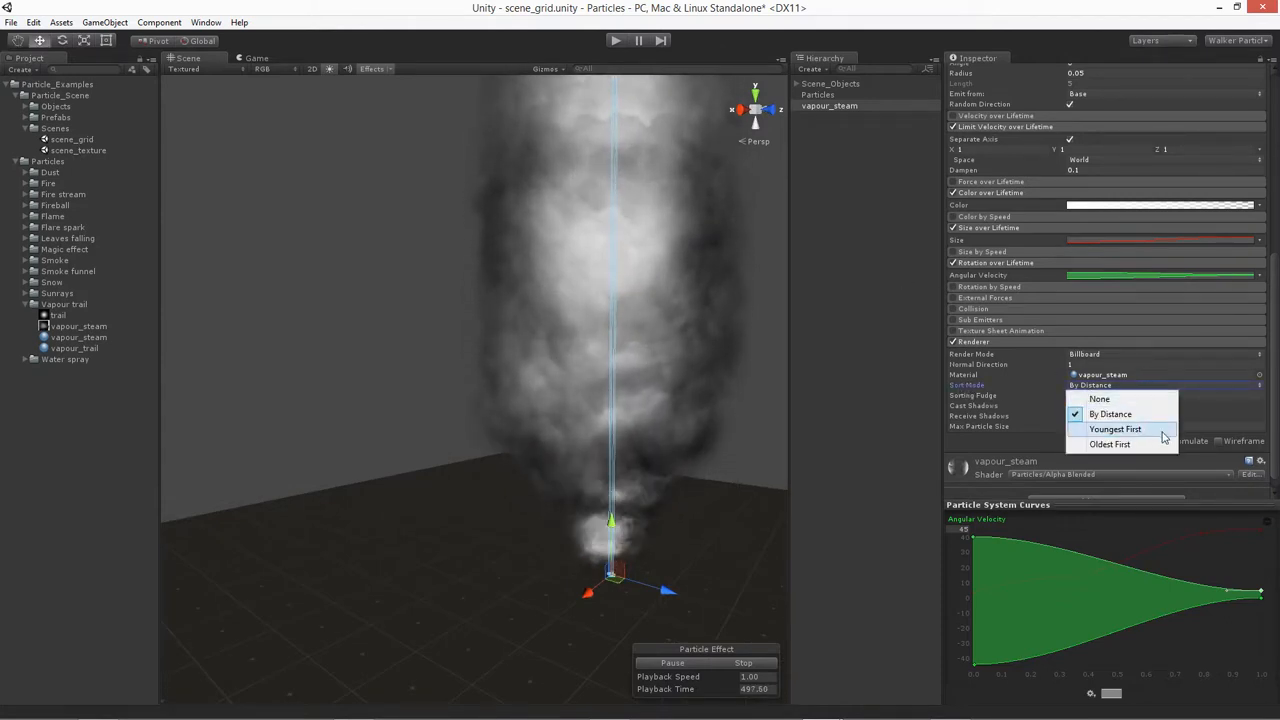
left_click(1111, 445)
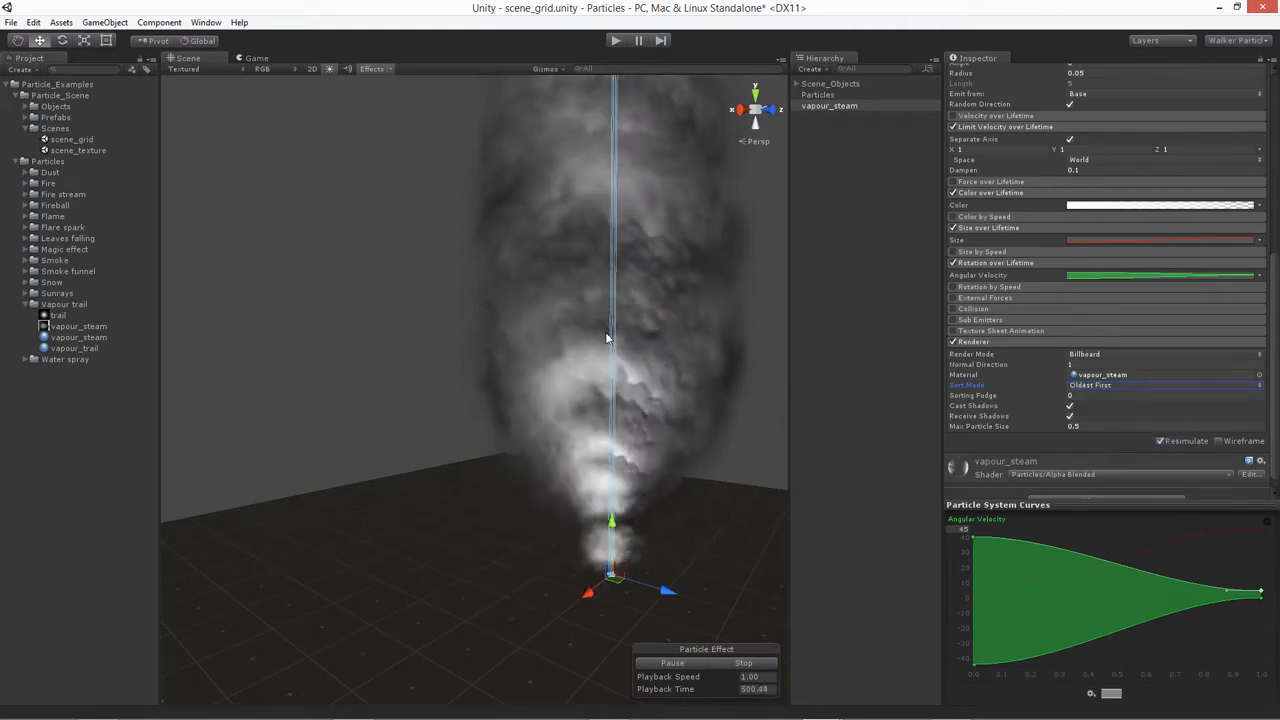
left_click(1090, 386)
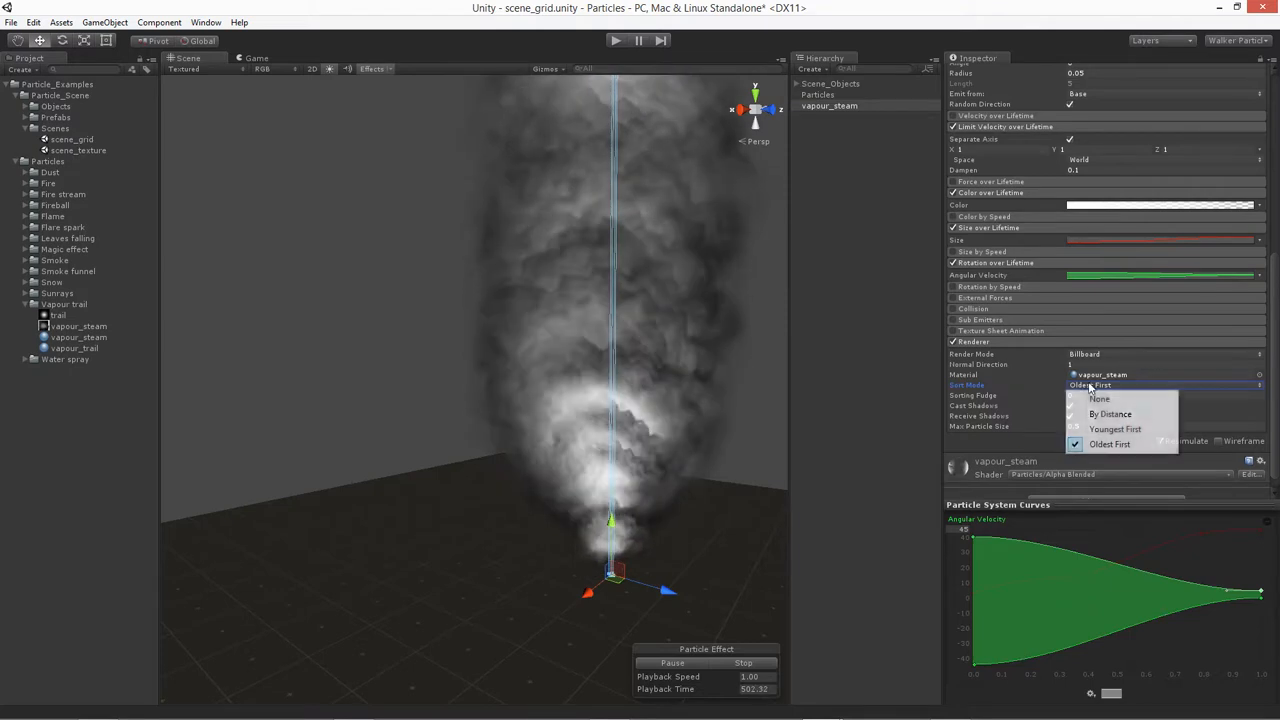
left_click(1126, 431)
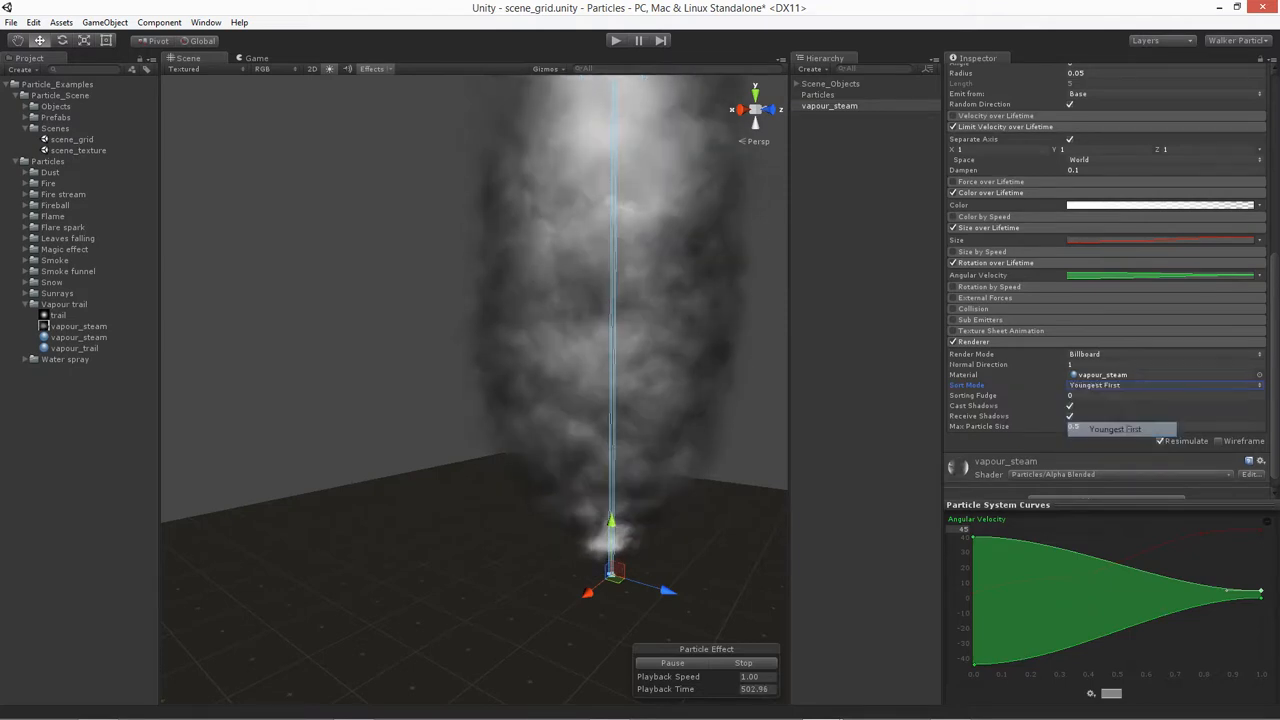
left_click_drag(694, 330, 590, 372, "alt")
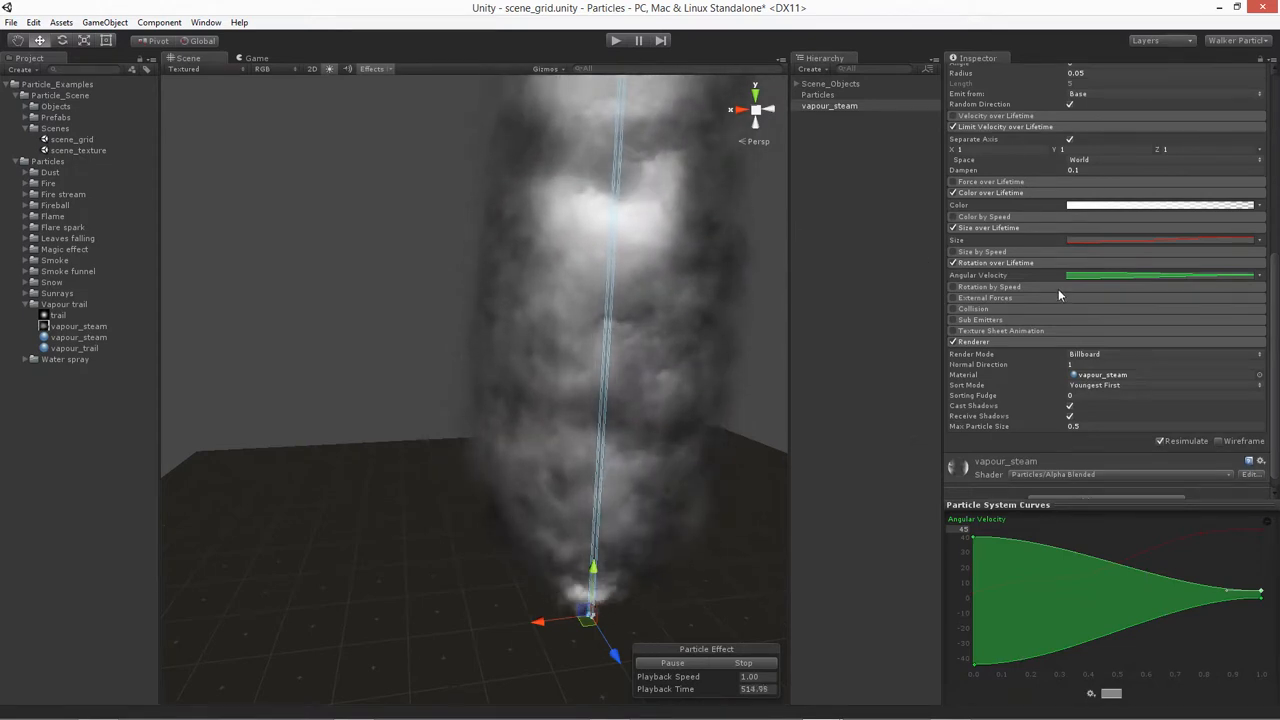
- Add an alpha key at 14.4% of the lifetime color gradient and lower the starting key's alpha to 25
scroll(1058, 289, "up", 3)
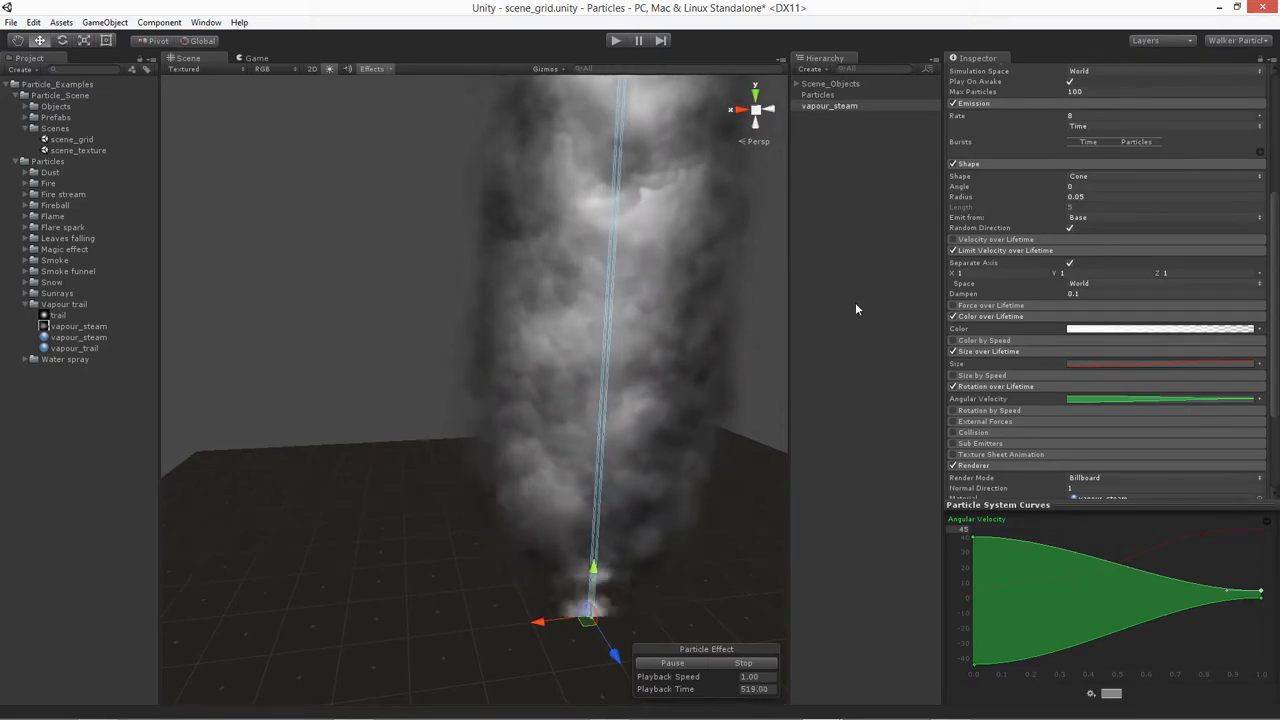
key("alt")
left_click_drag(509, 541, 592, 240, "alt")
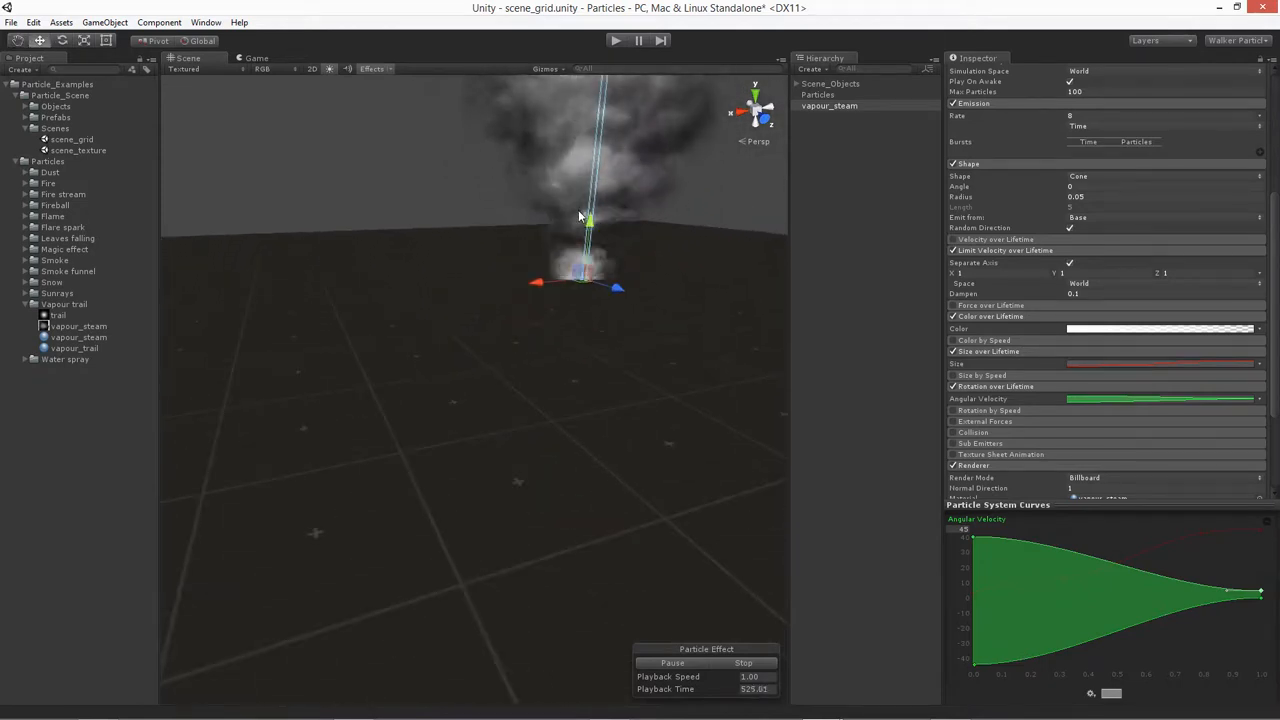
middle_click_drag(611, 220, 585, 315)
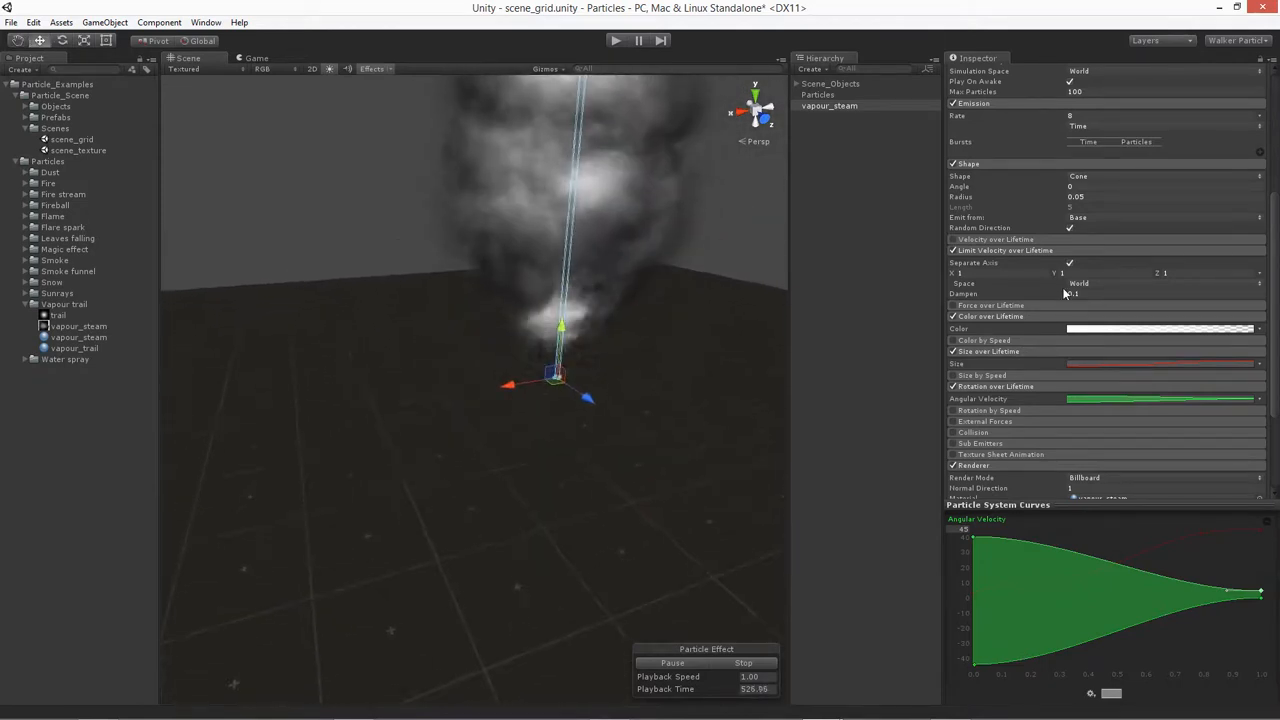
left_click(1120, 329)
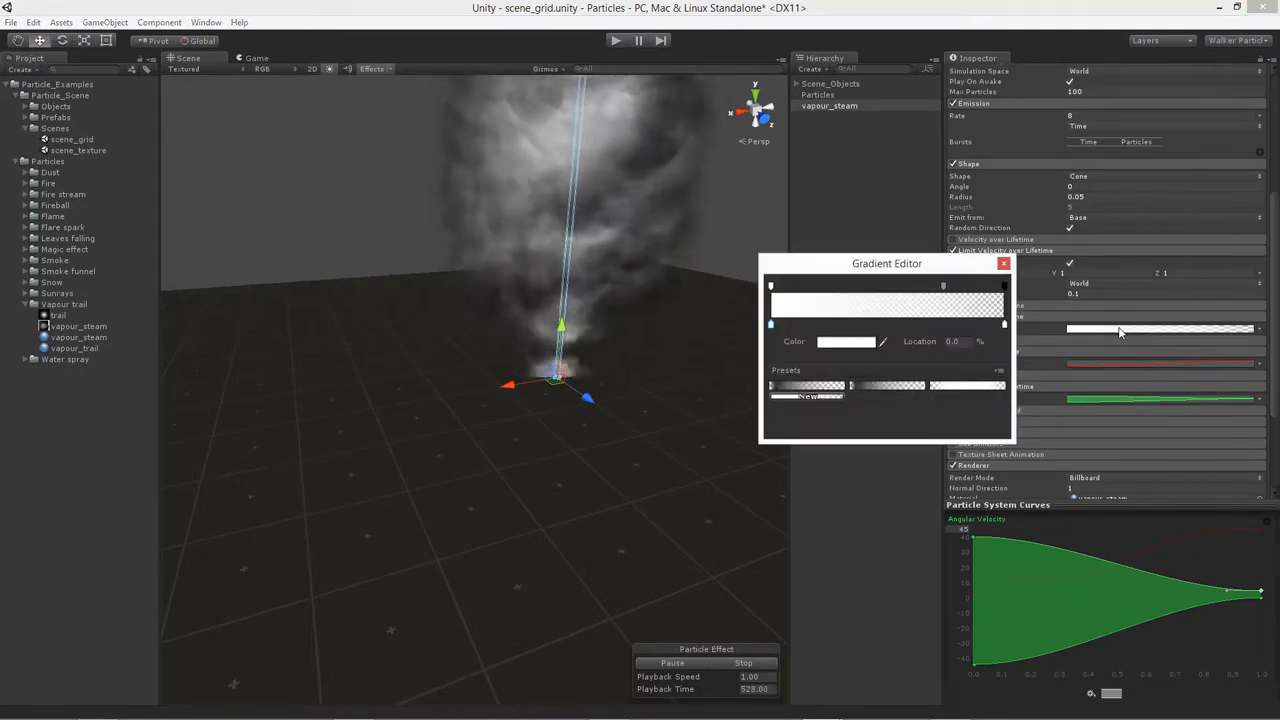
left_click(804, 287)
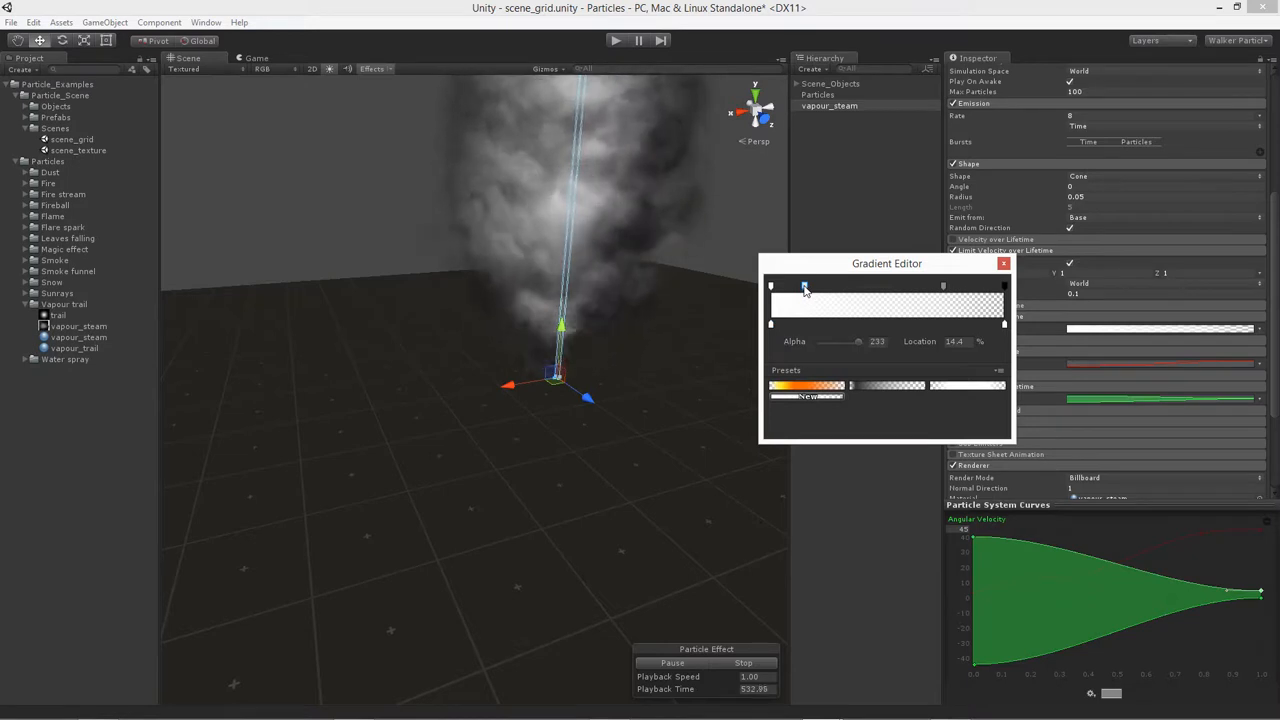
left_click(771, 287)
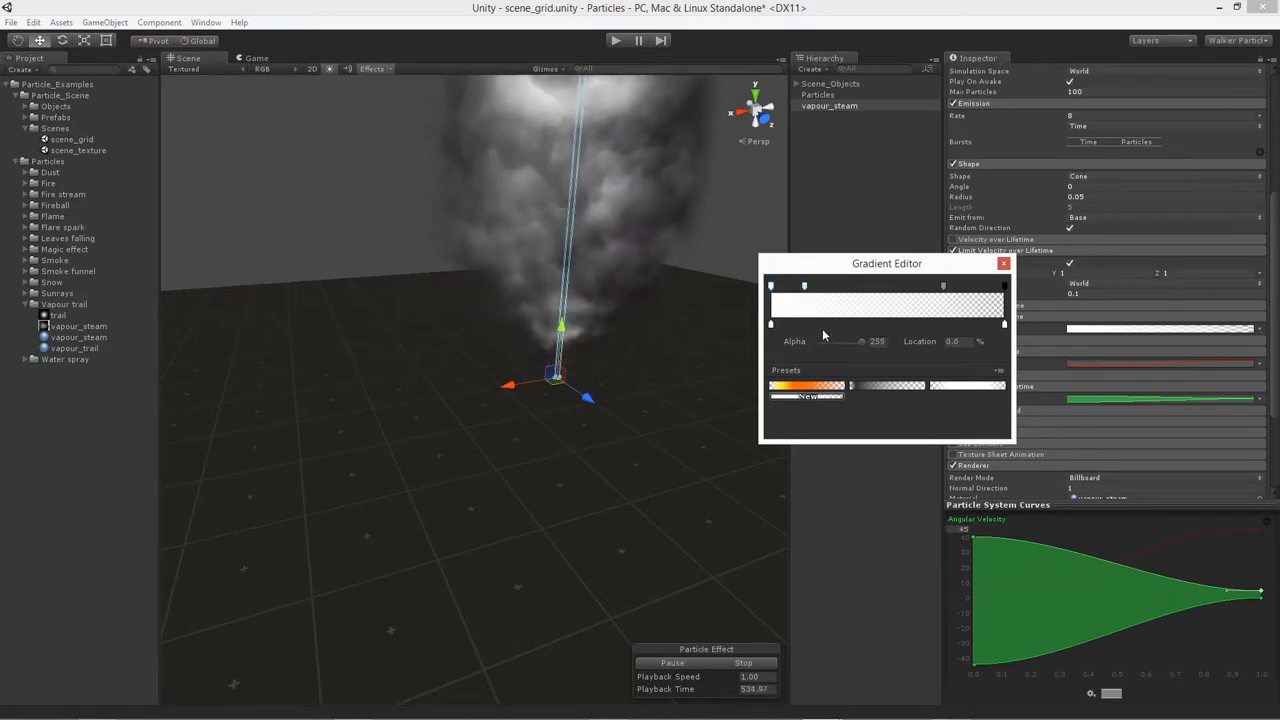
left_click_drag(860, 341, 800, 347)
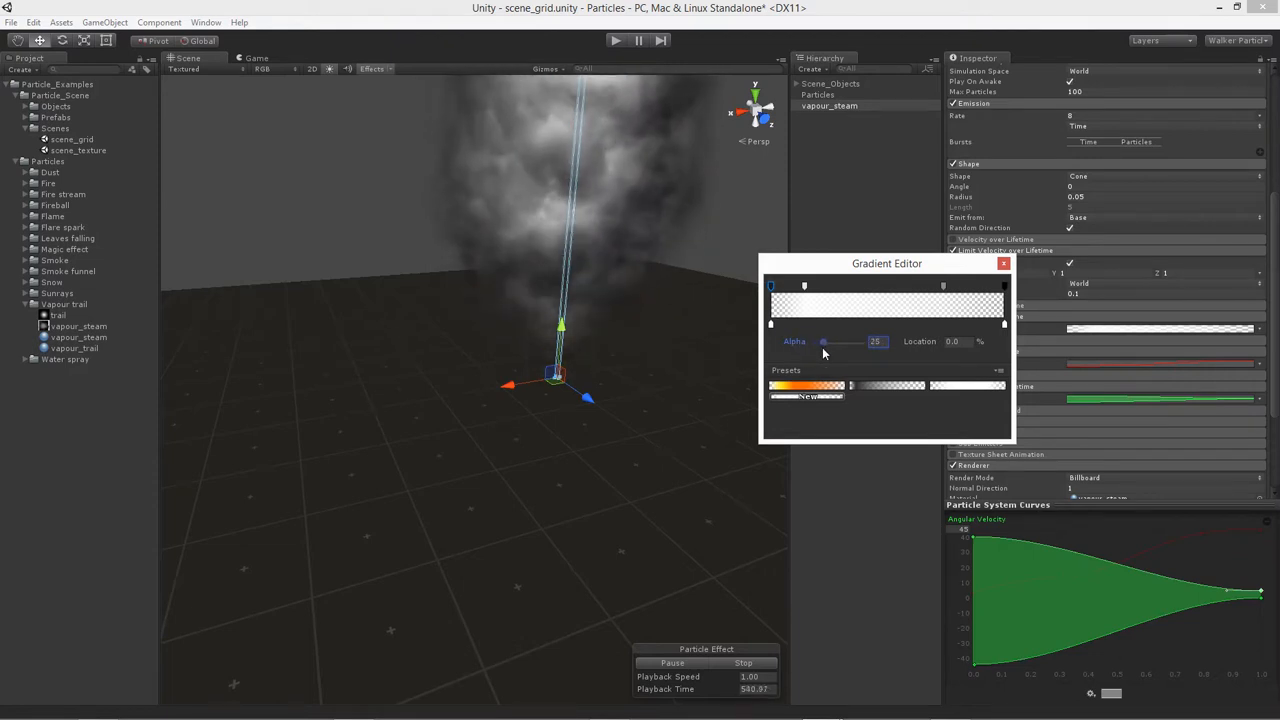
left_click(609, 369, "alt")
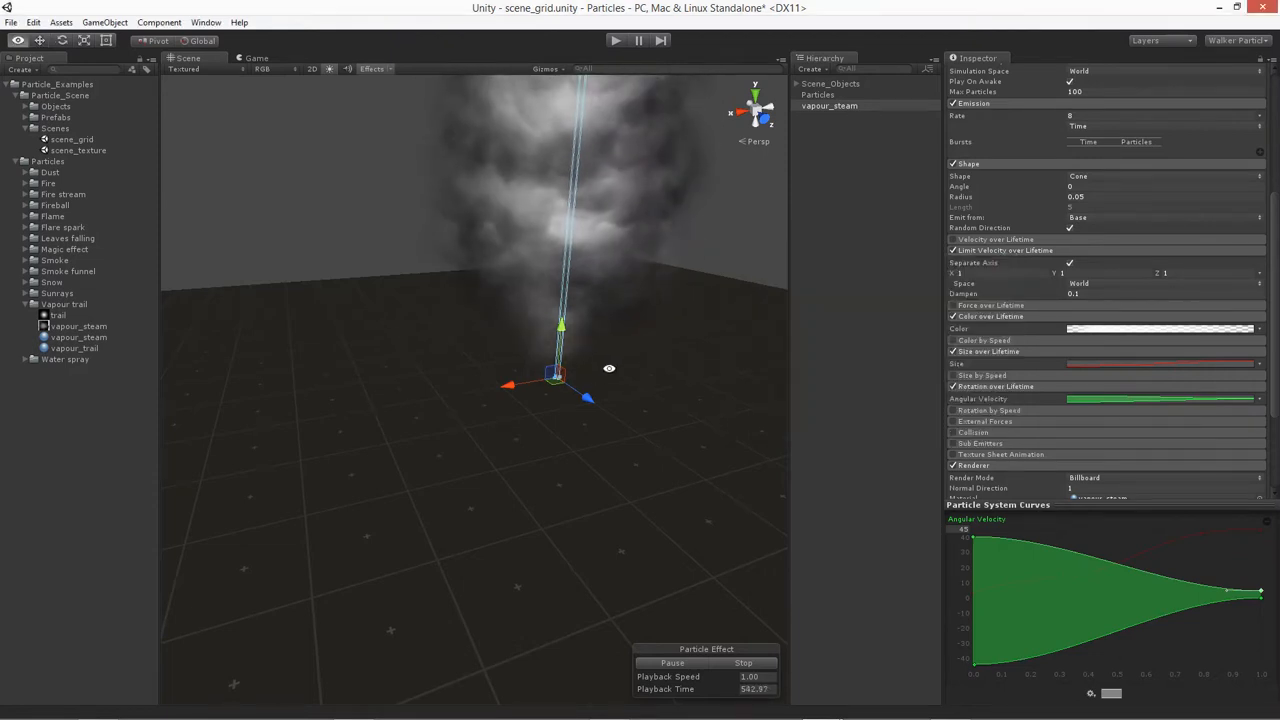
- Try a Dampen value of 0.07 for Limit Velocity over Lifetime, and reduce it to 0.01
left_click_drag(606, 377, 520, 381, "alt")
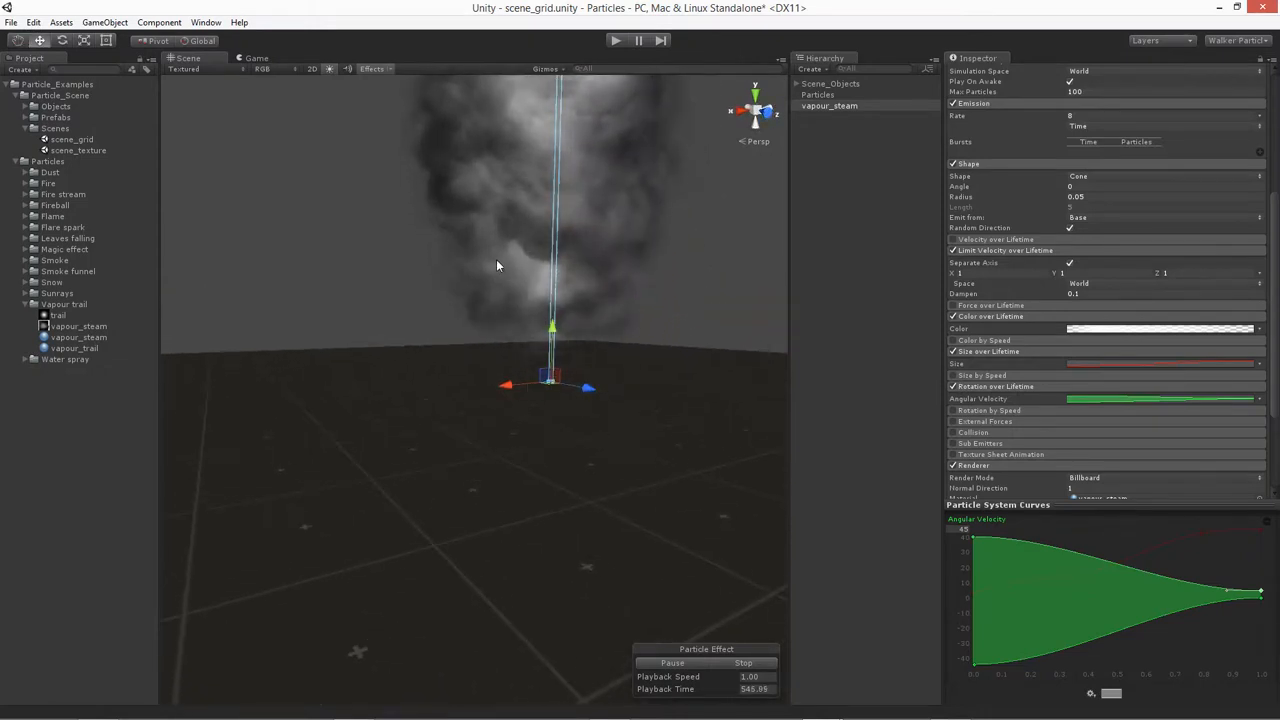
middle_click_drag(681, 284, 676, 375)
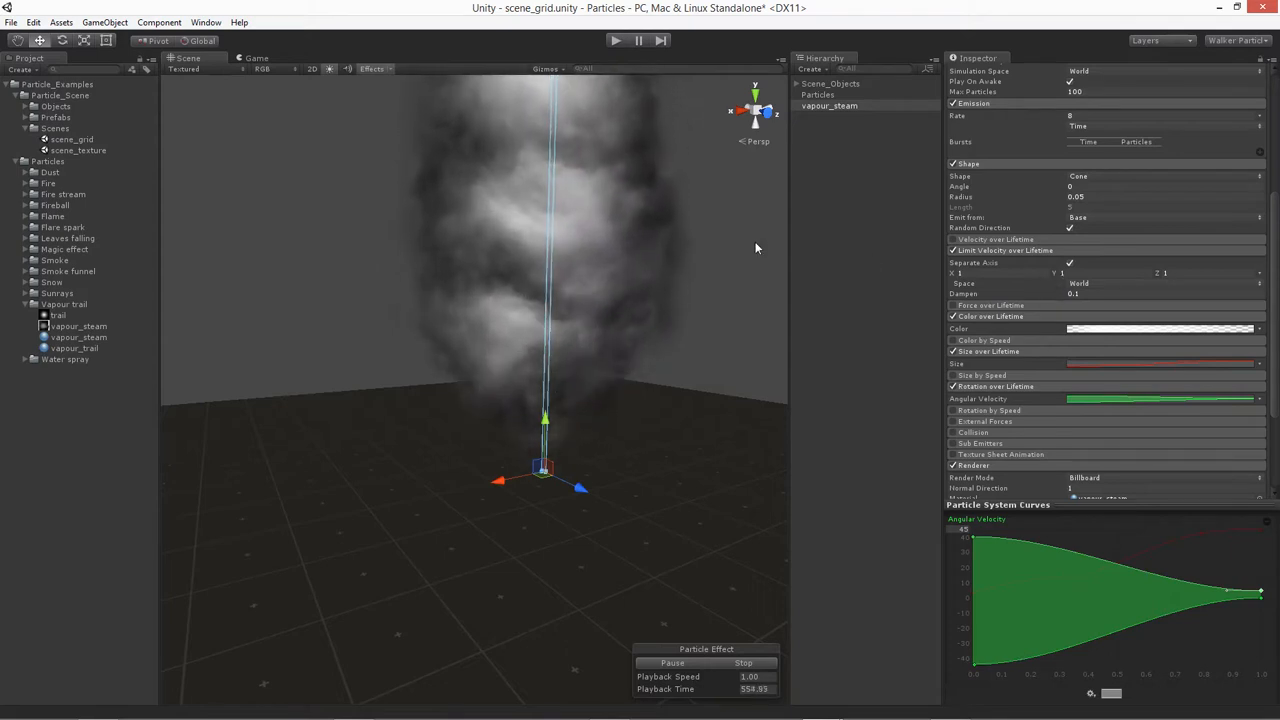
middle_click_drag(755, 247, 749, 357)
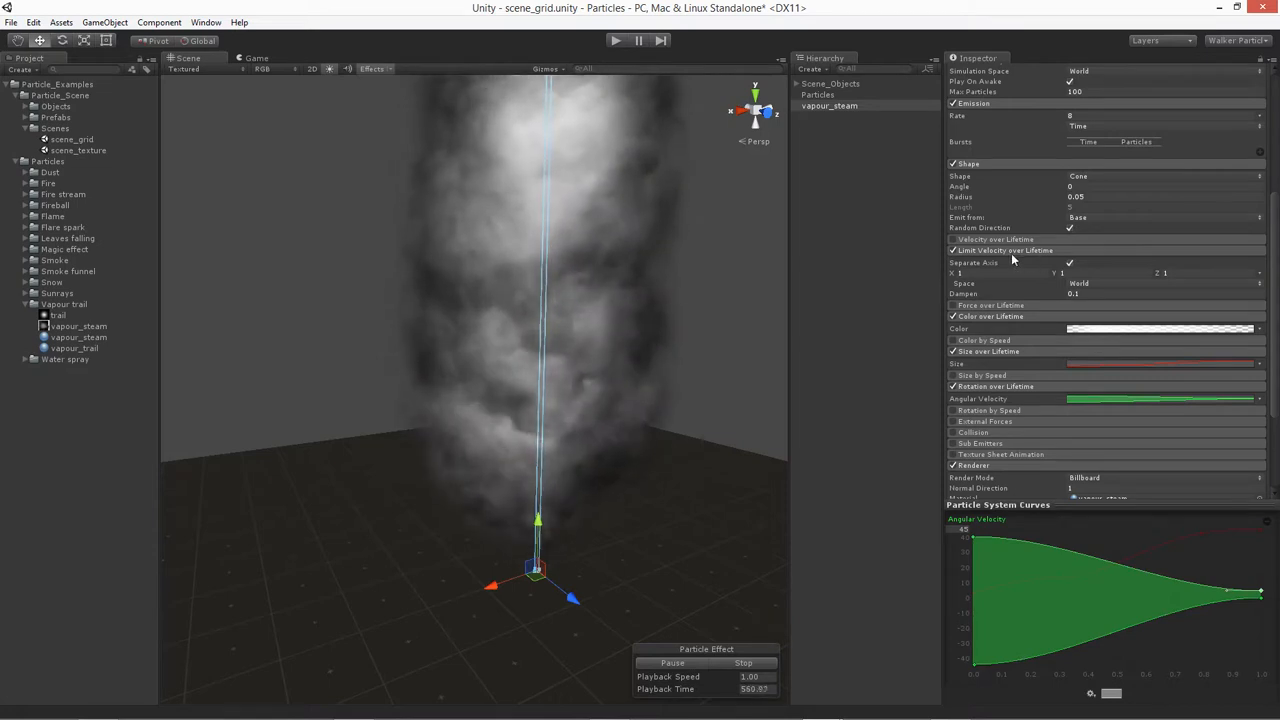
mouse_move(966, 294)
left_mouse_down()
mouse_move(999, 302)
mouse_move(980, 305)
left_mouse_up()
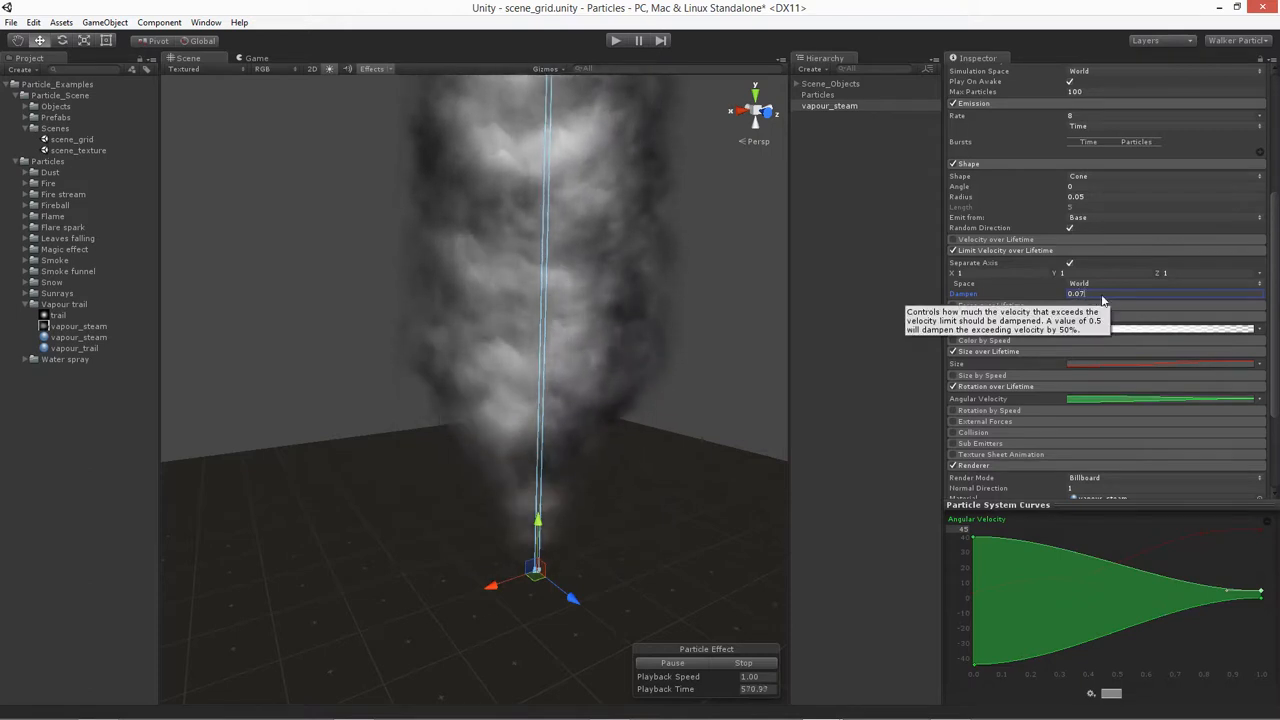
key("BackSpace")
type("1")
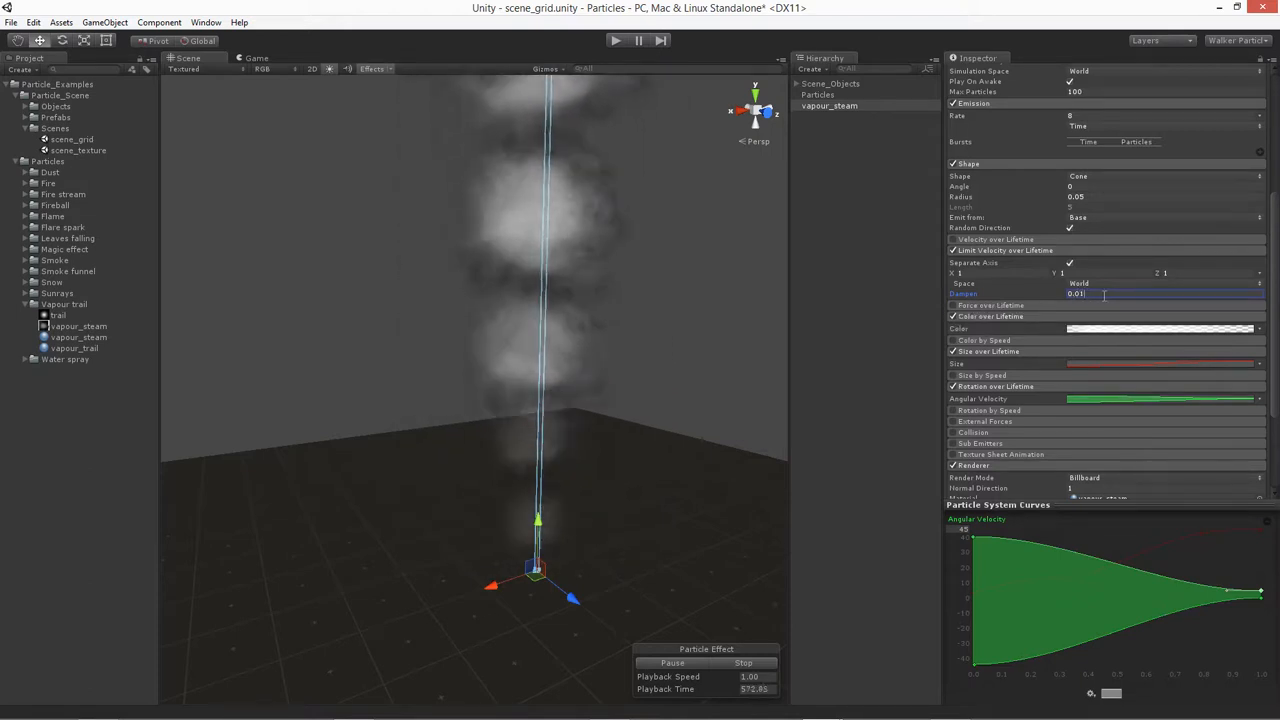
- Examine the height and shape of the whole steam plume from a distance and closer in
middle_click_drag(496, 130, 476, 355)
scroll(476, 355, "down", 3)
middle_click_drag(420, 156, 405, 344)
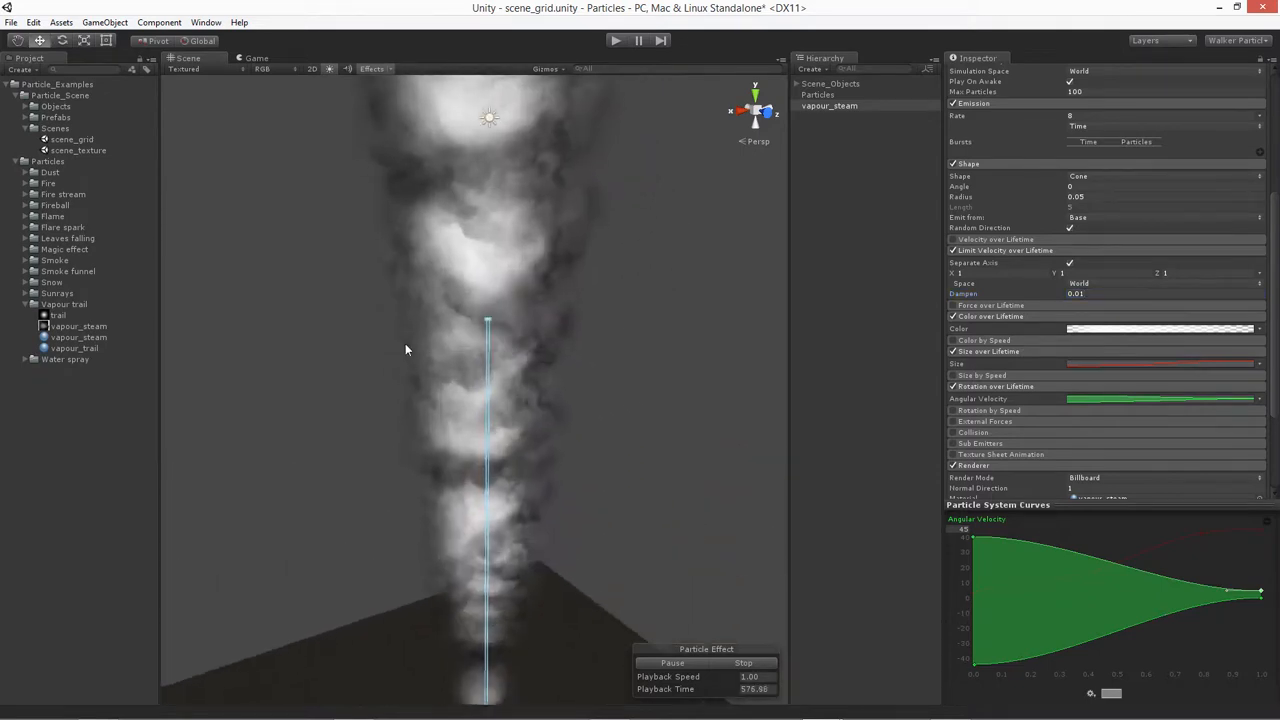
scroll(405, 343, "down", 5)
left_click_drag(374, 440, 369, 391, "alt")
scroll(365, 410, "down", 3)
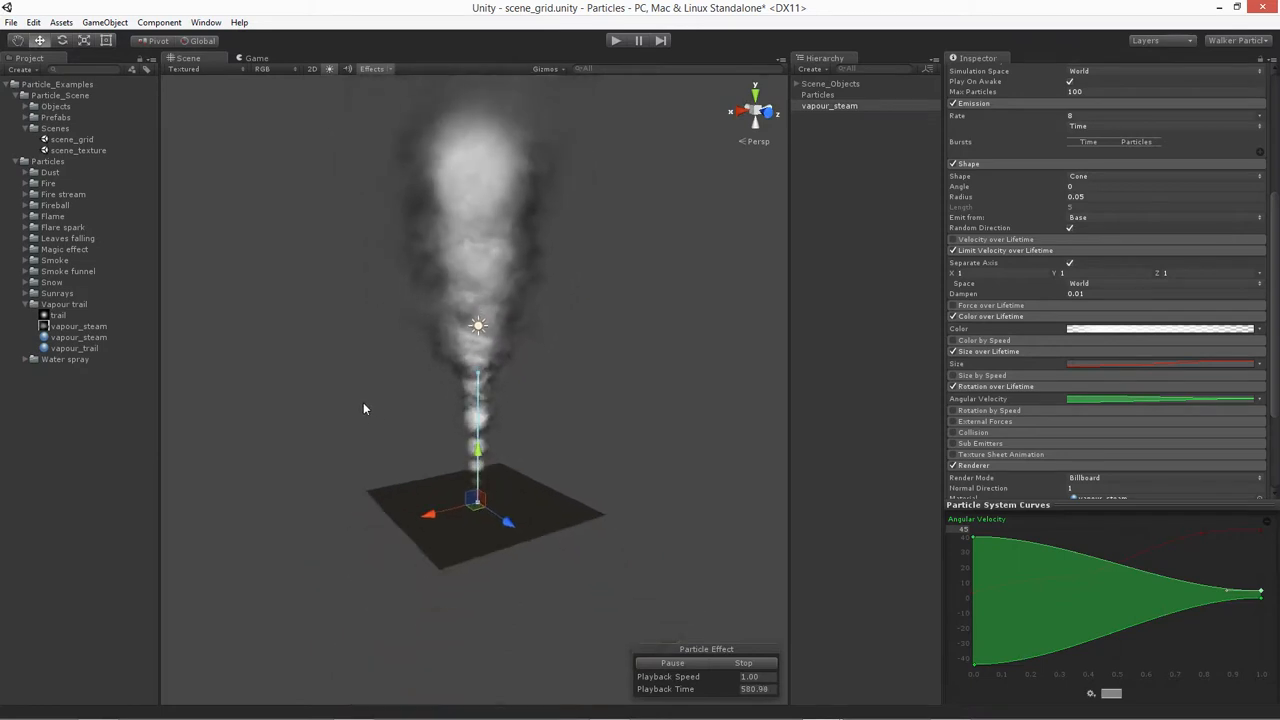
scroll(374, 411, "up", 1)
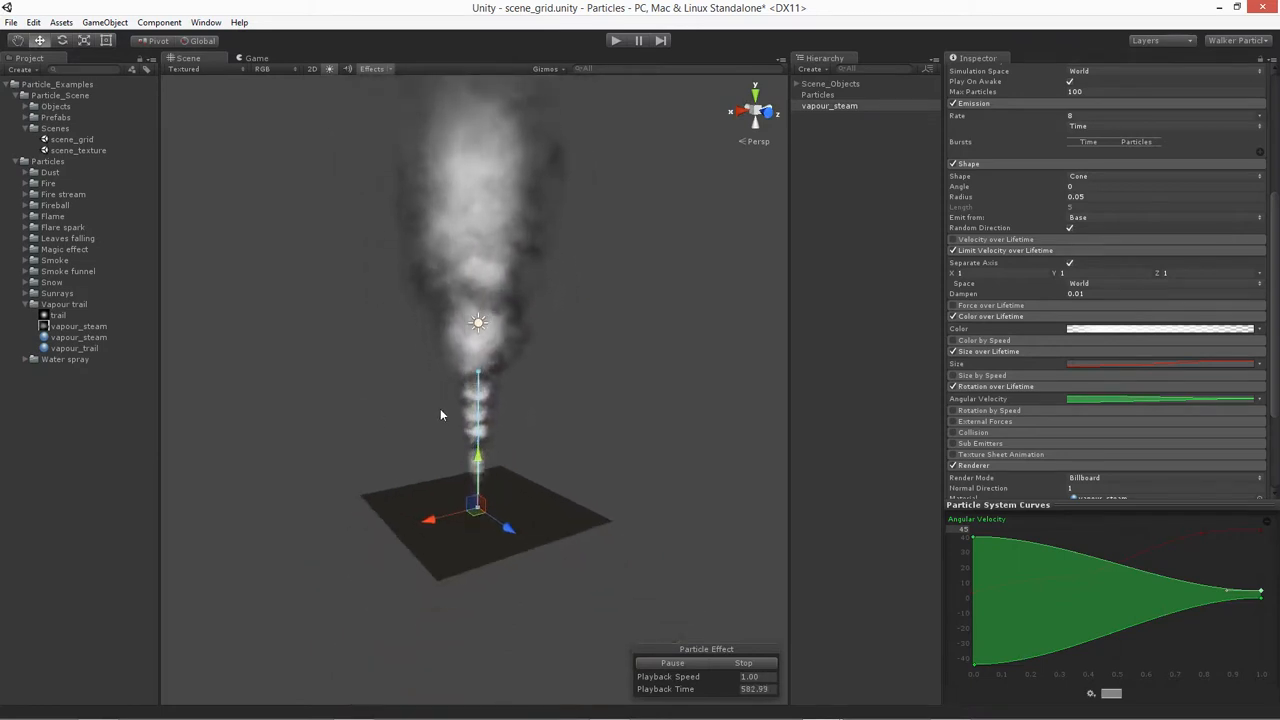
scroll(440, 408, "up", 3)
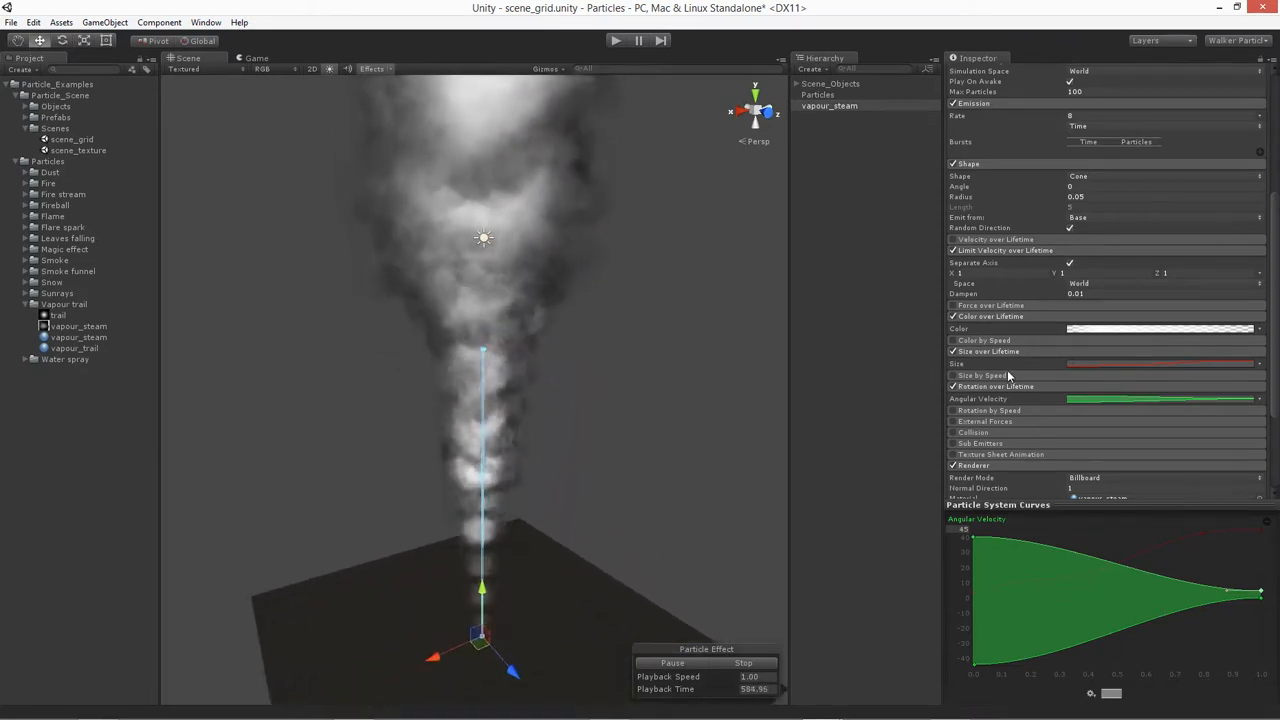
- Set the Limit Velocity over Lifetime Dampen to 0.05 and check the whole steam plume from another angle
left_click(972, 294)
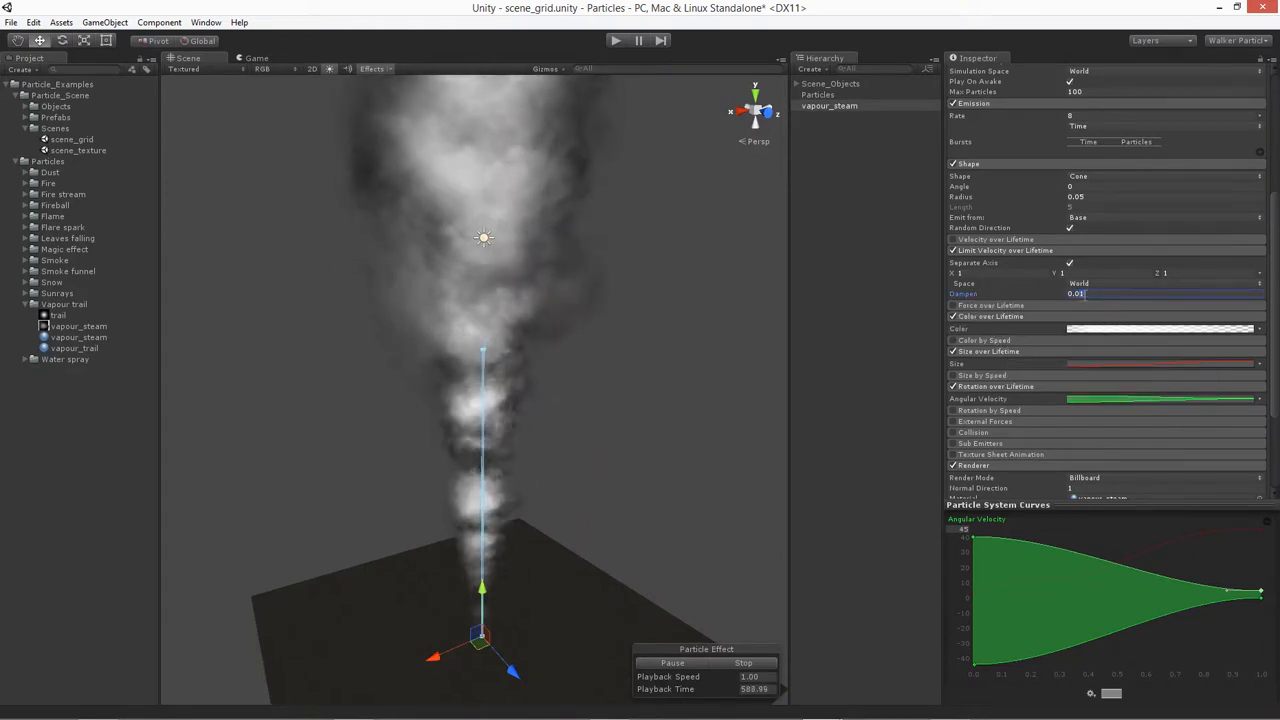
key("BackSpace")
type("5")
left_click_drag(392, 506, 479, 434, "alt")
left_click_drag(398, 457, 374, 463)
key("w")
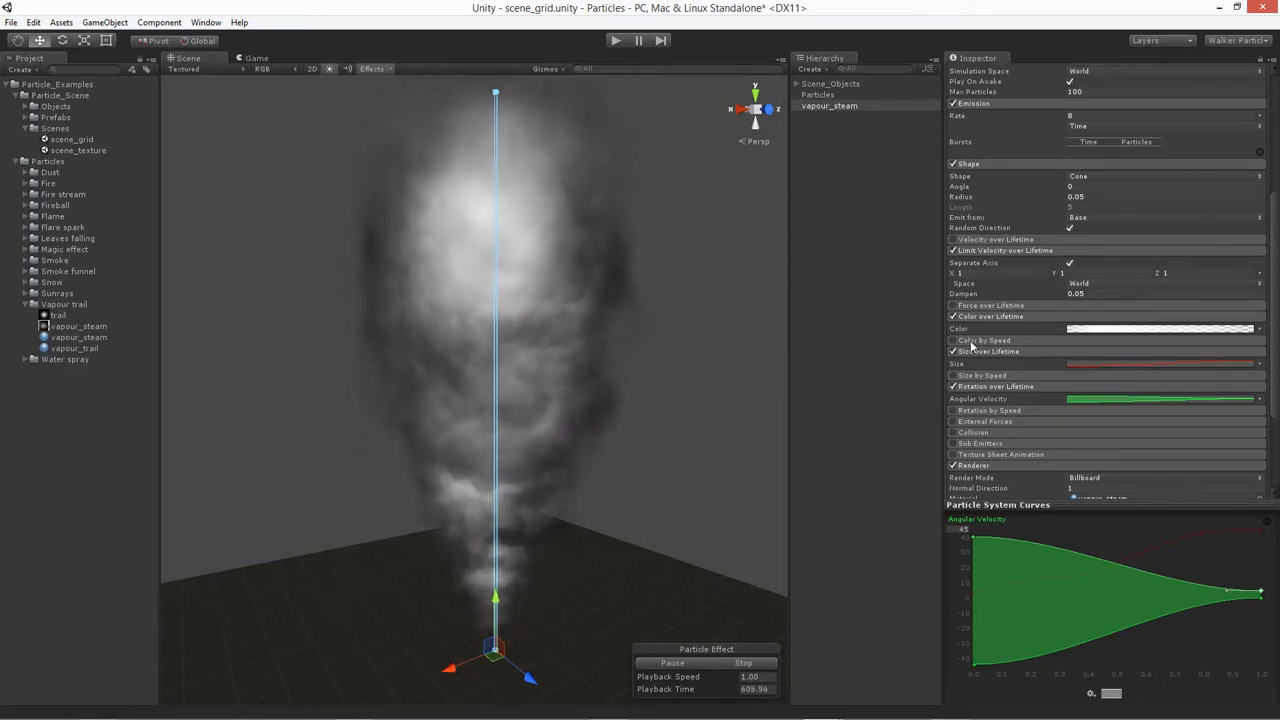
- Set the Start Color to a neutral grey of about R 165, G 163, B 161 with alpha 132
scroll(969, 345, "up", 5)
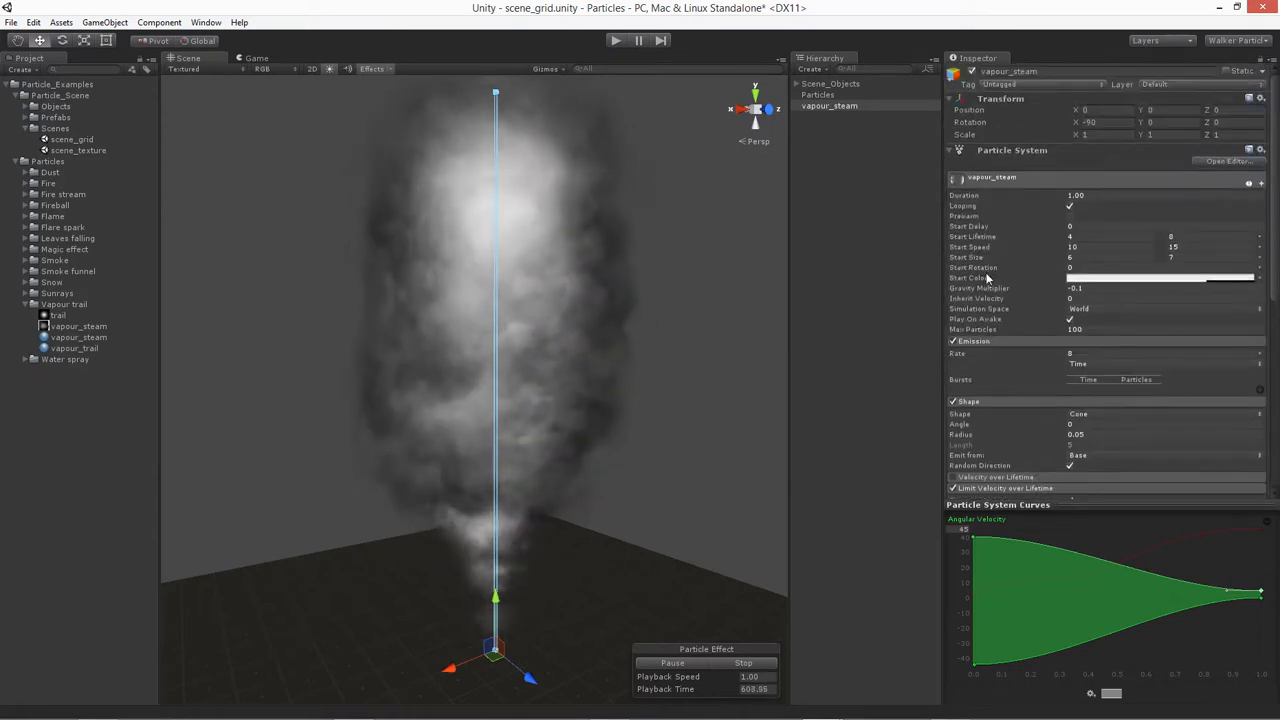
left_click(985, 283)
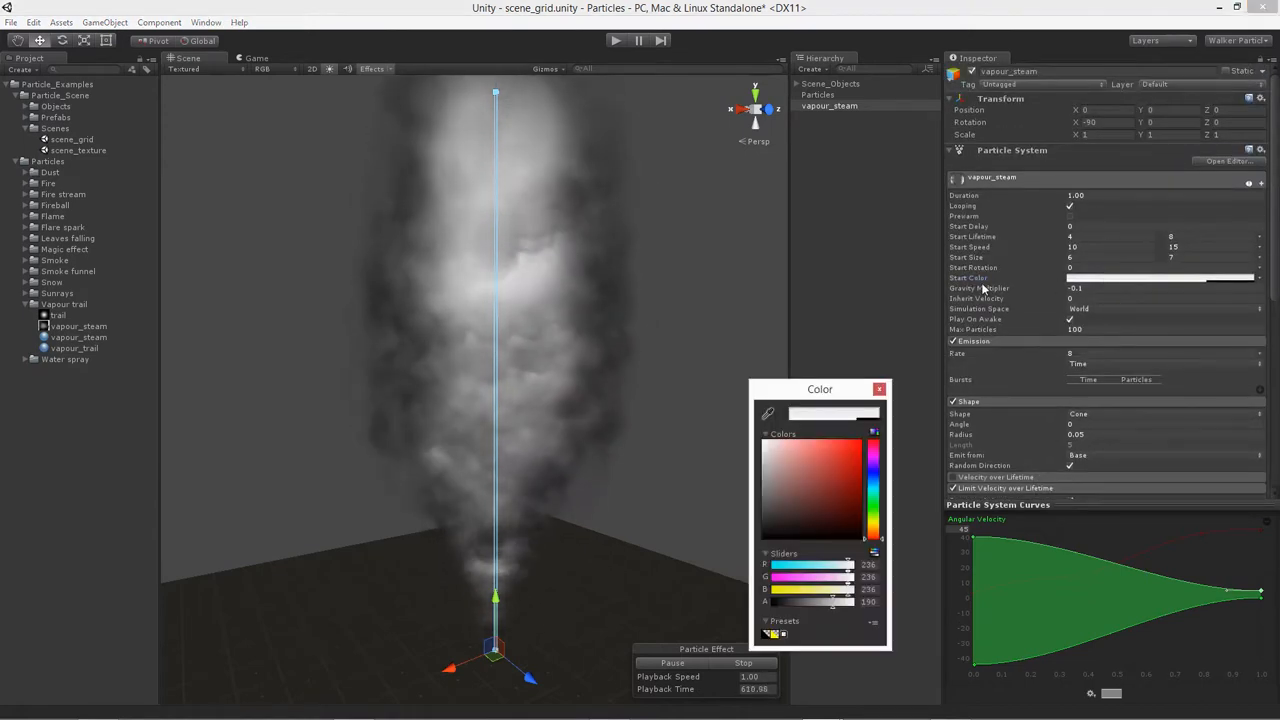
left_click_drag(876, 535, 873, 527)
left_click(771, 487)
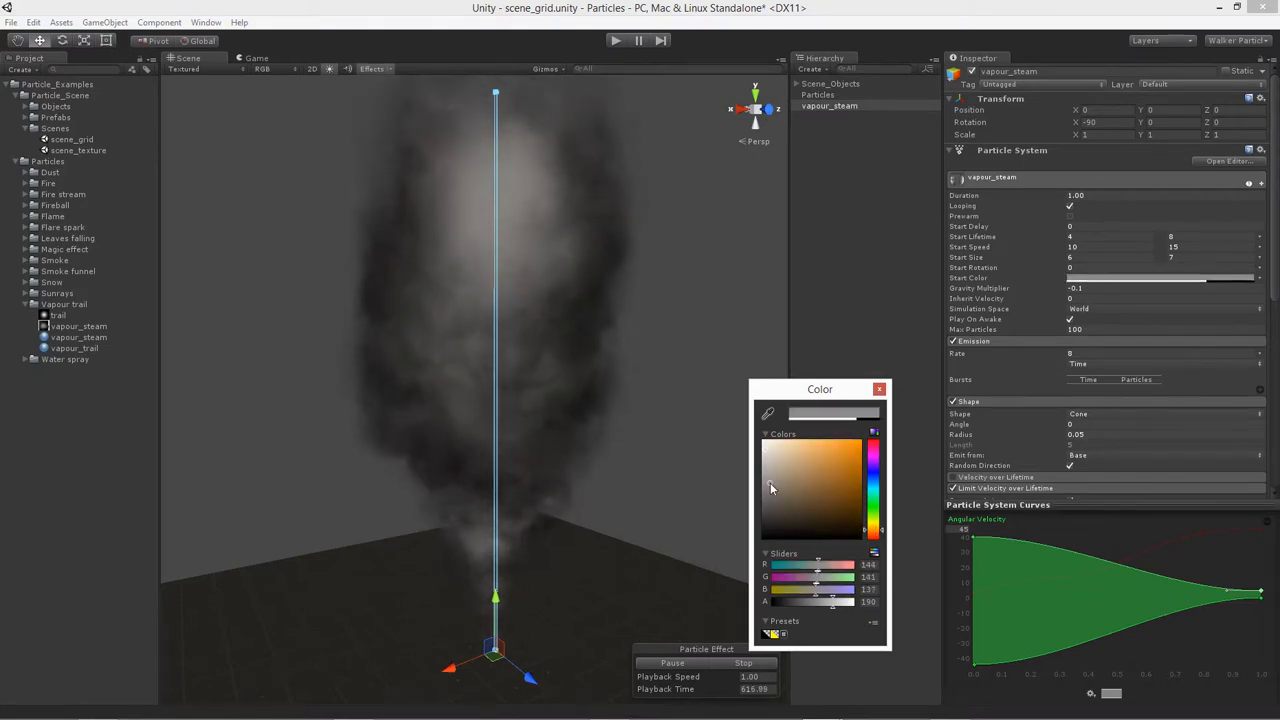
left_click_drag(770, 484, 766, 486)
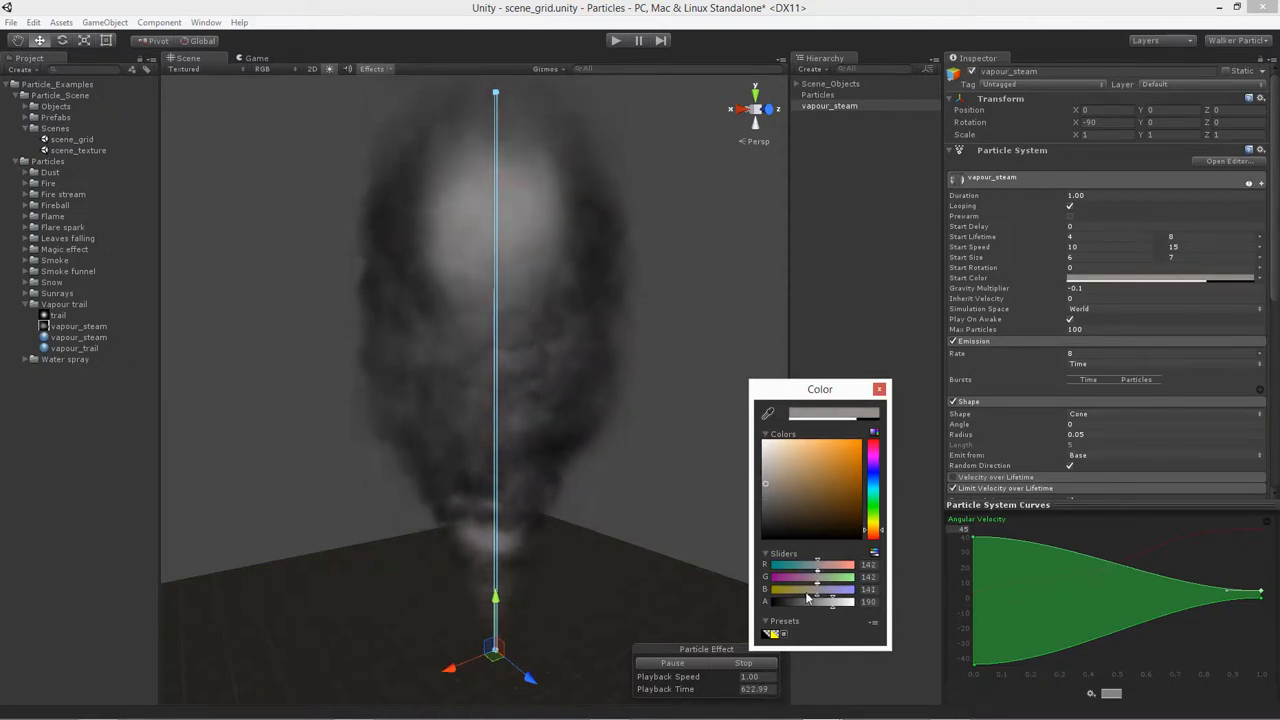
left_click_drag(824, 607, 826, 608)
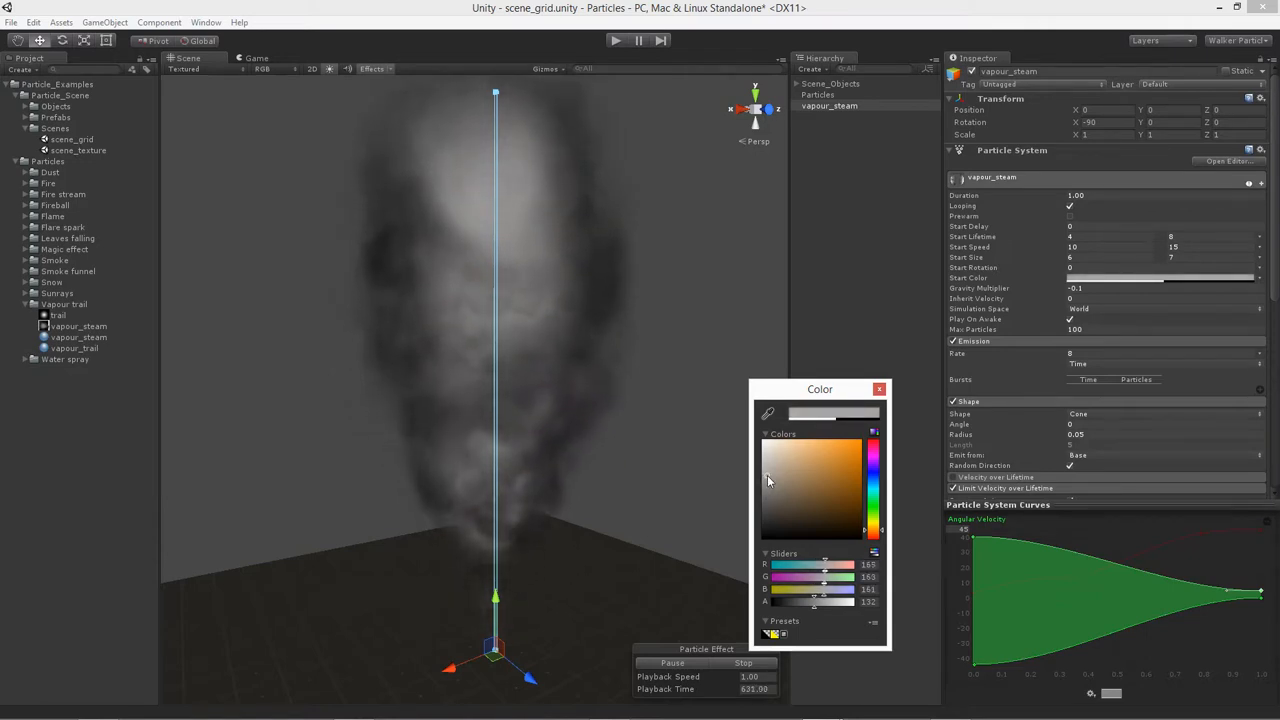
key("Return")
left_click_drag(380, 349, 550, 160, "alt")
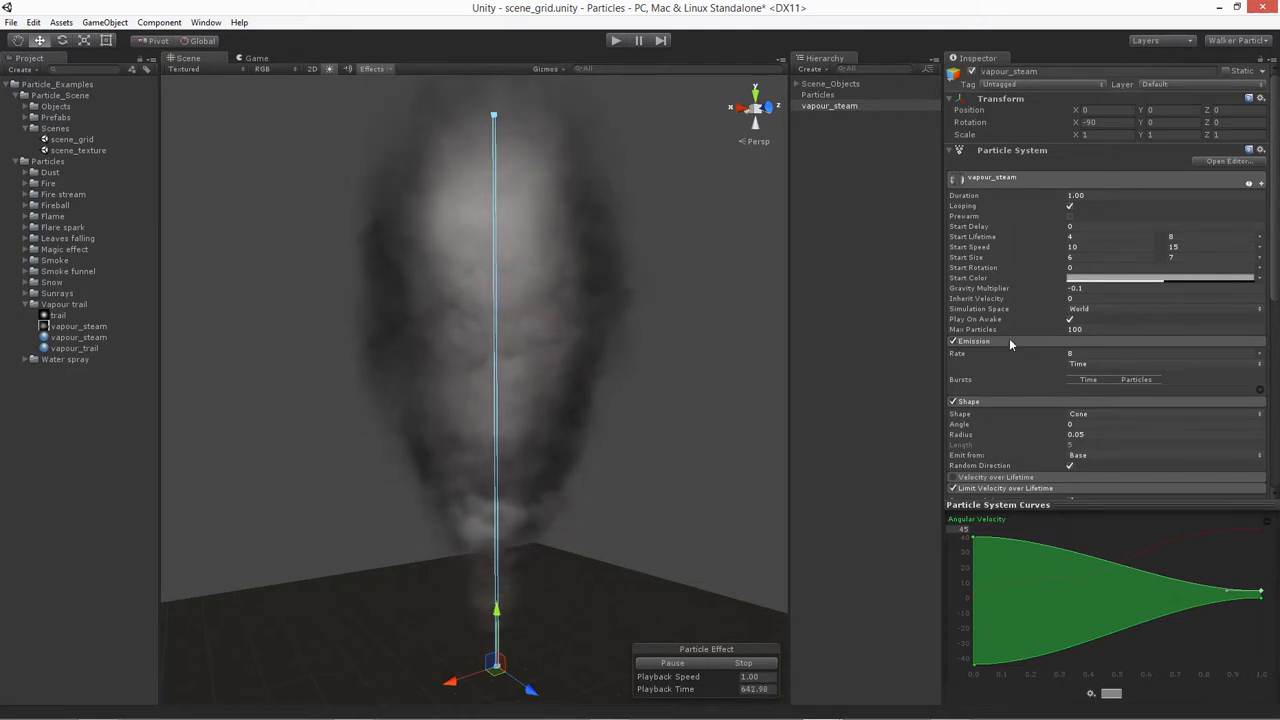
- With the Shape module collapsed, save vapour_steam as a prefab in the Vapour trail folder and reselect the scene object
left_click(989, 401)
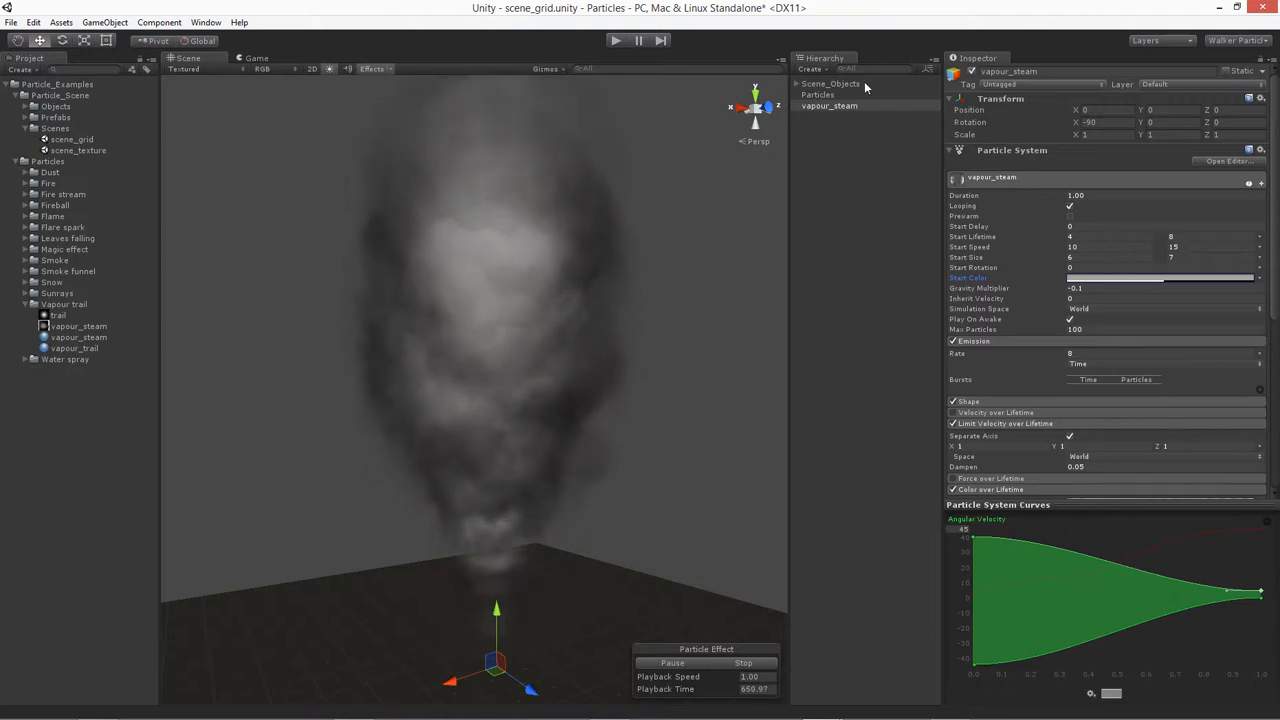
left_click_drag(830, 106, 452, 248)
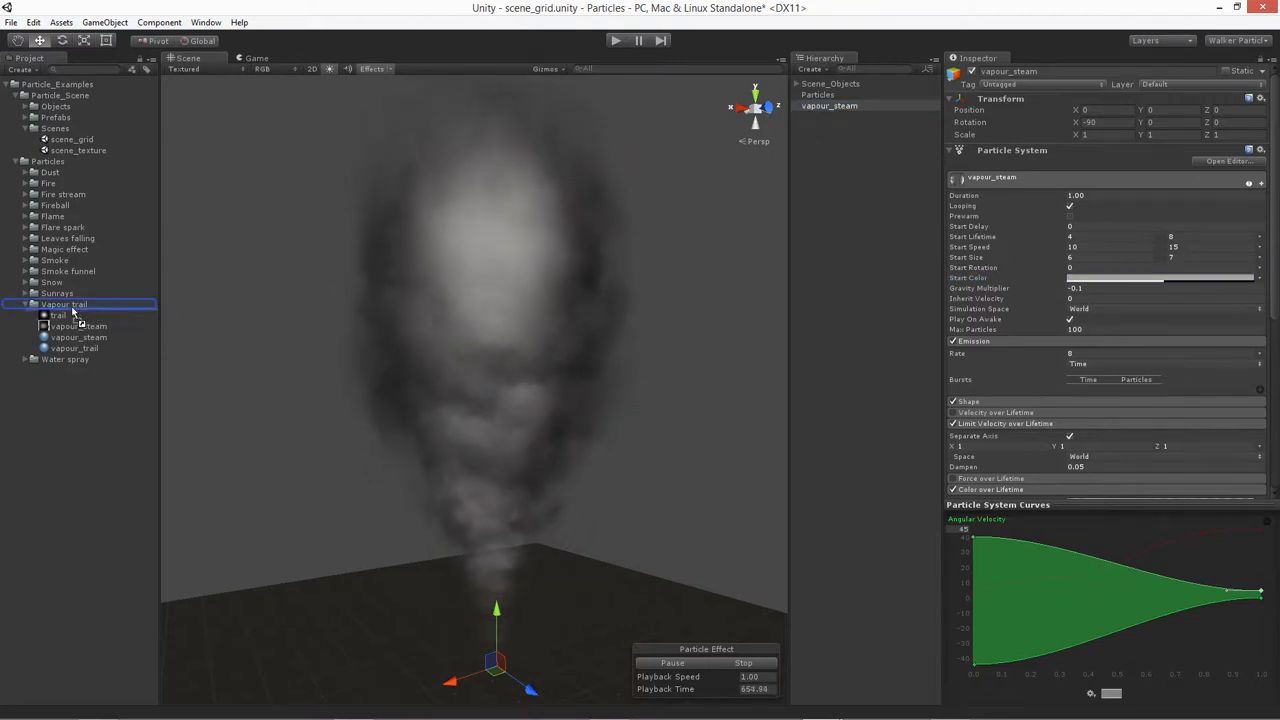
left_click_drag(72, 313, 72, 314)
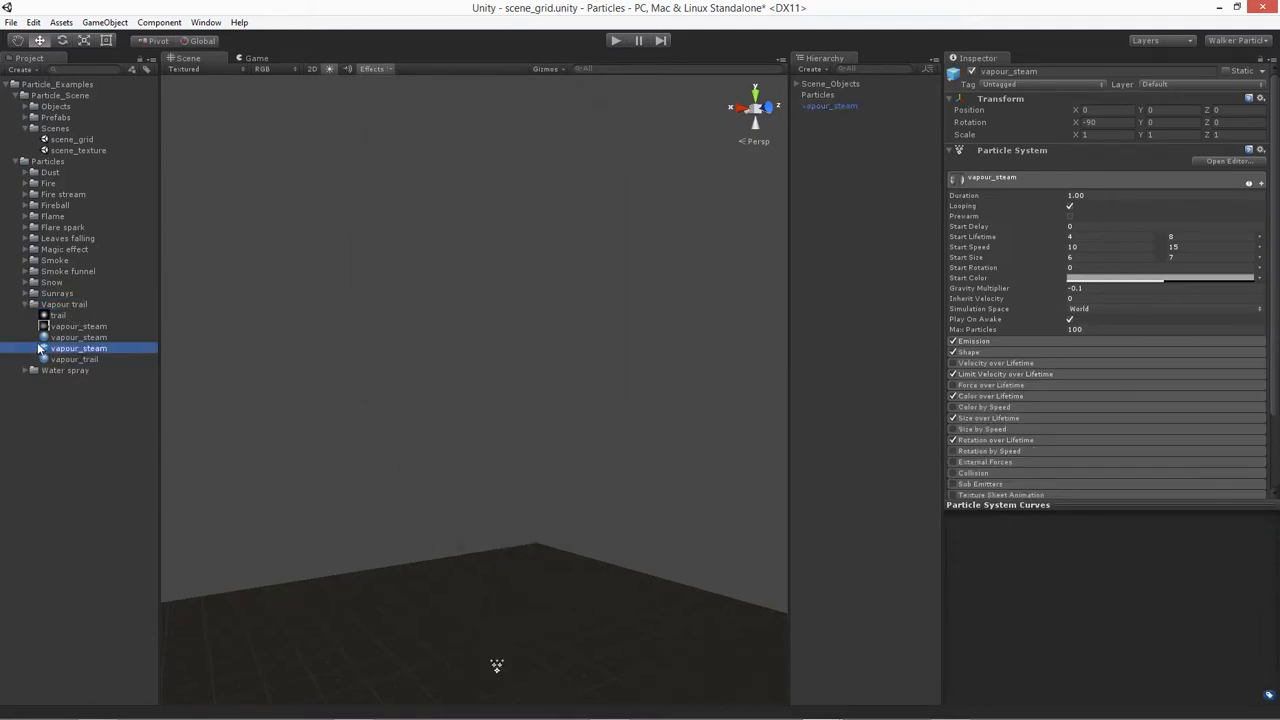
left_click(834, 105)
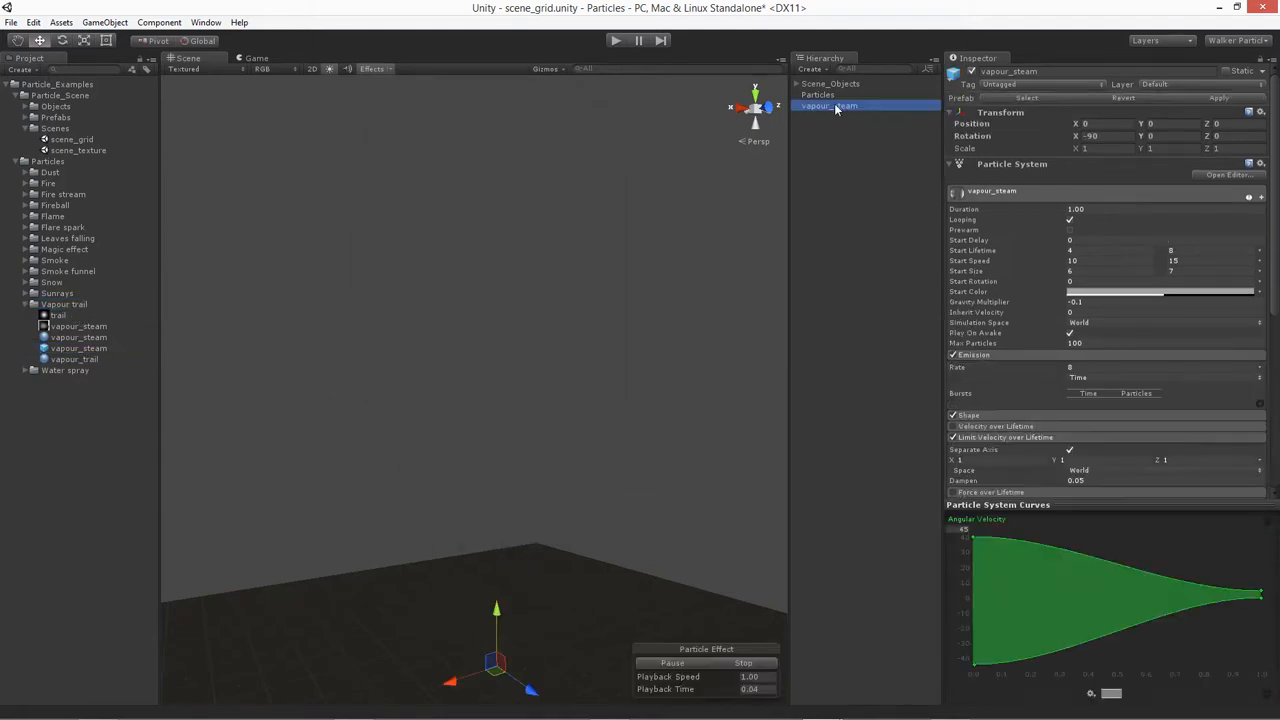